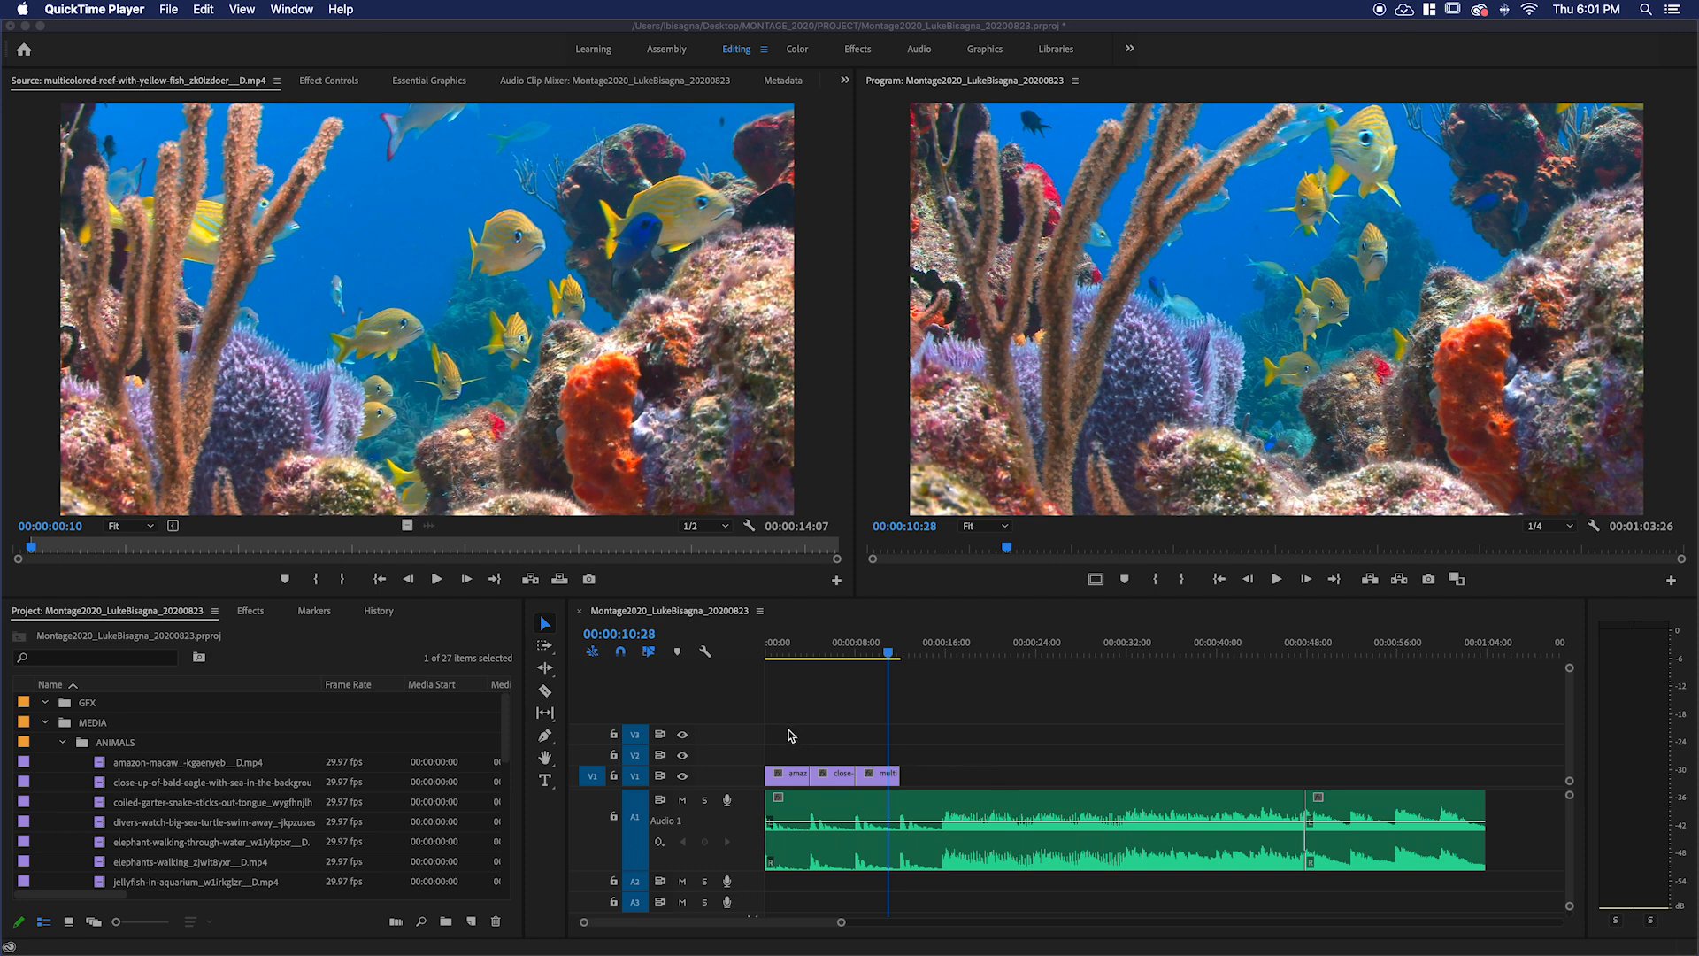
Delete every video and audio clip from the sequence and return the playhead to the start.
click(781, 710)
drag(779, 708, 1494, 891)
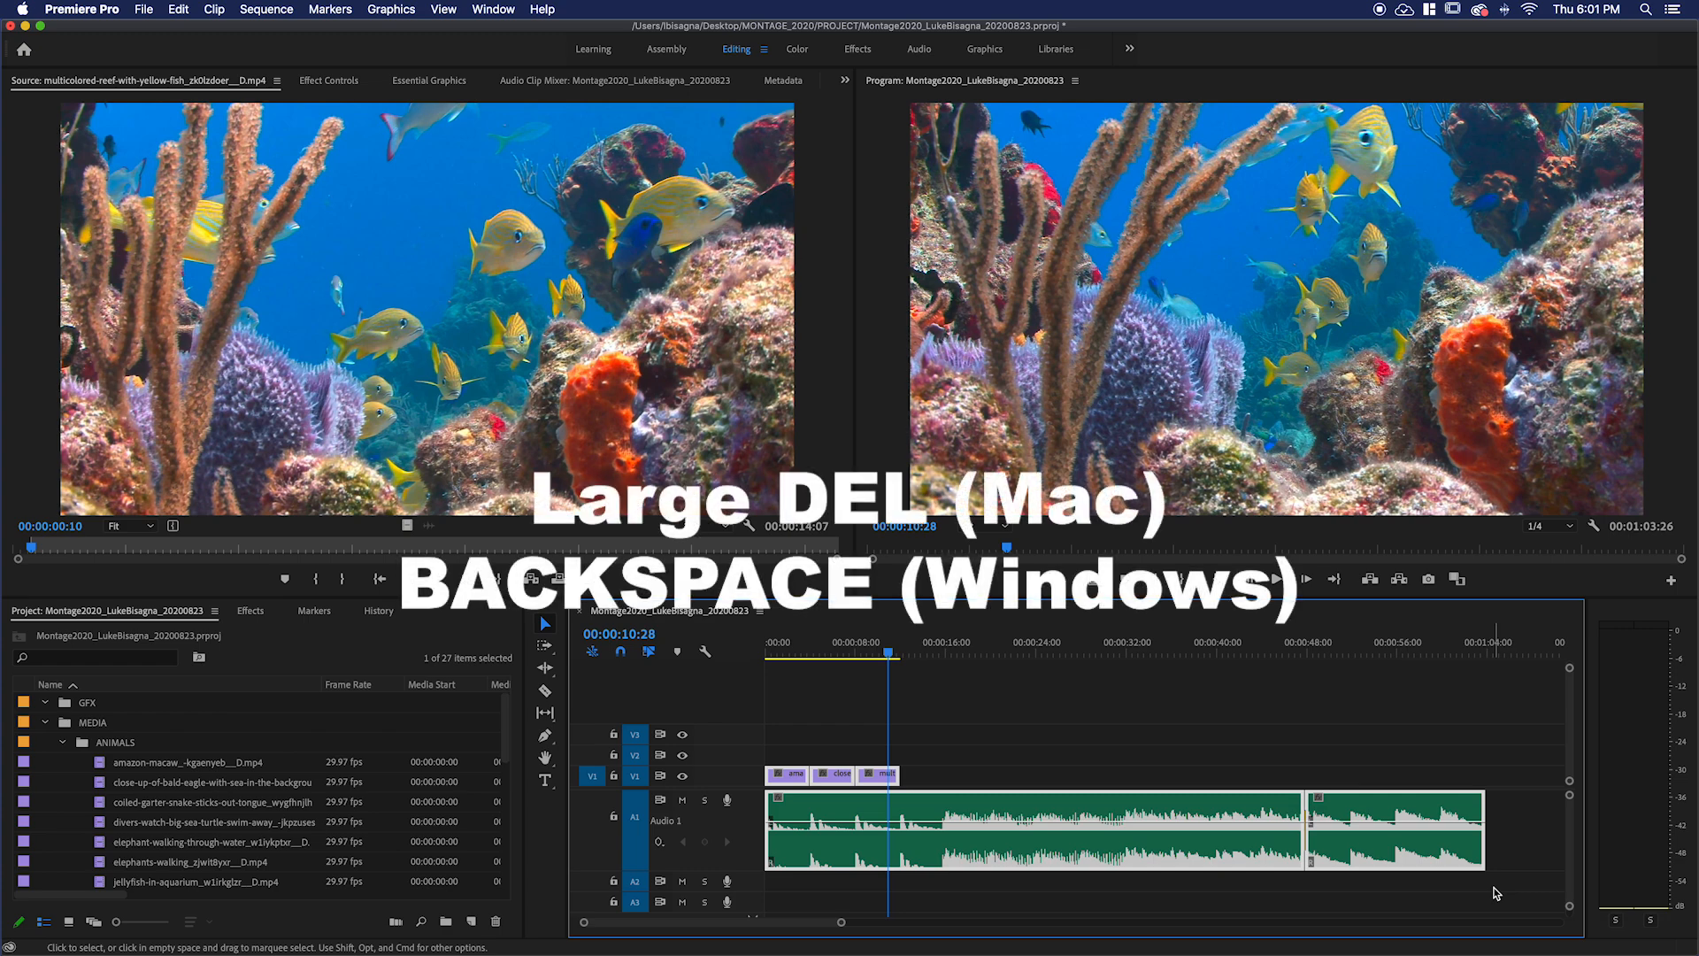
key(BackSpace)
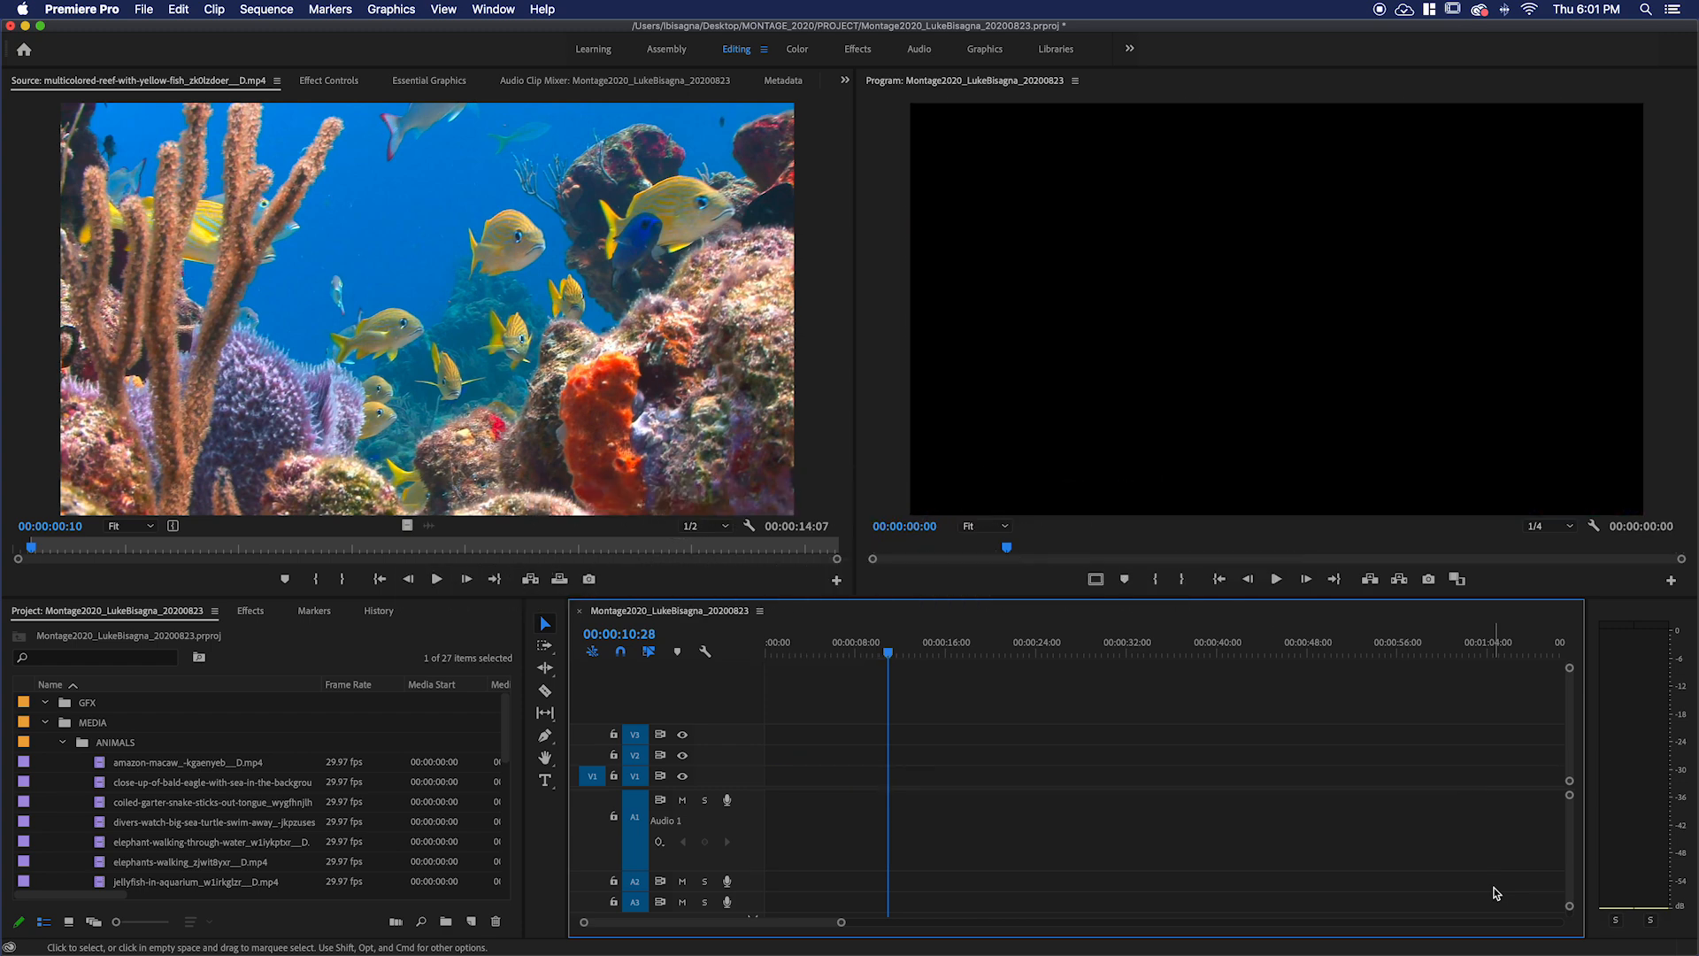
key(Home)
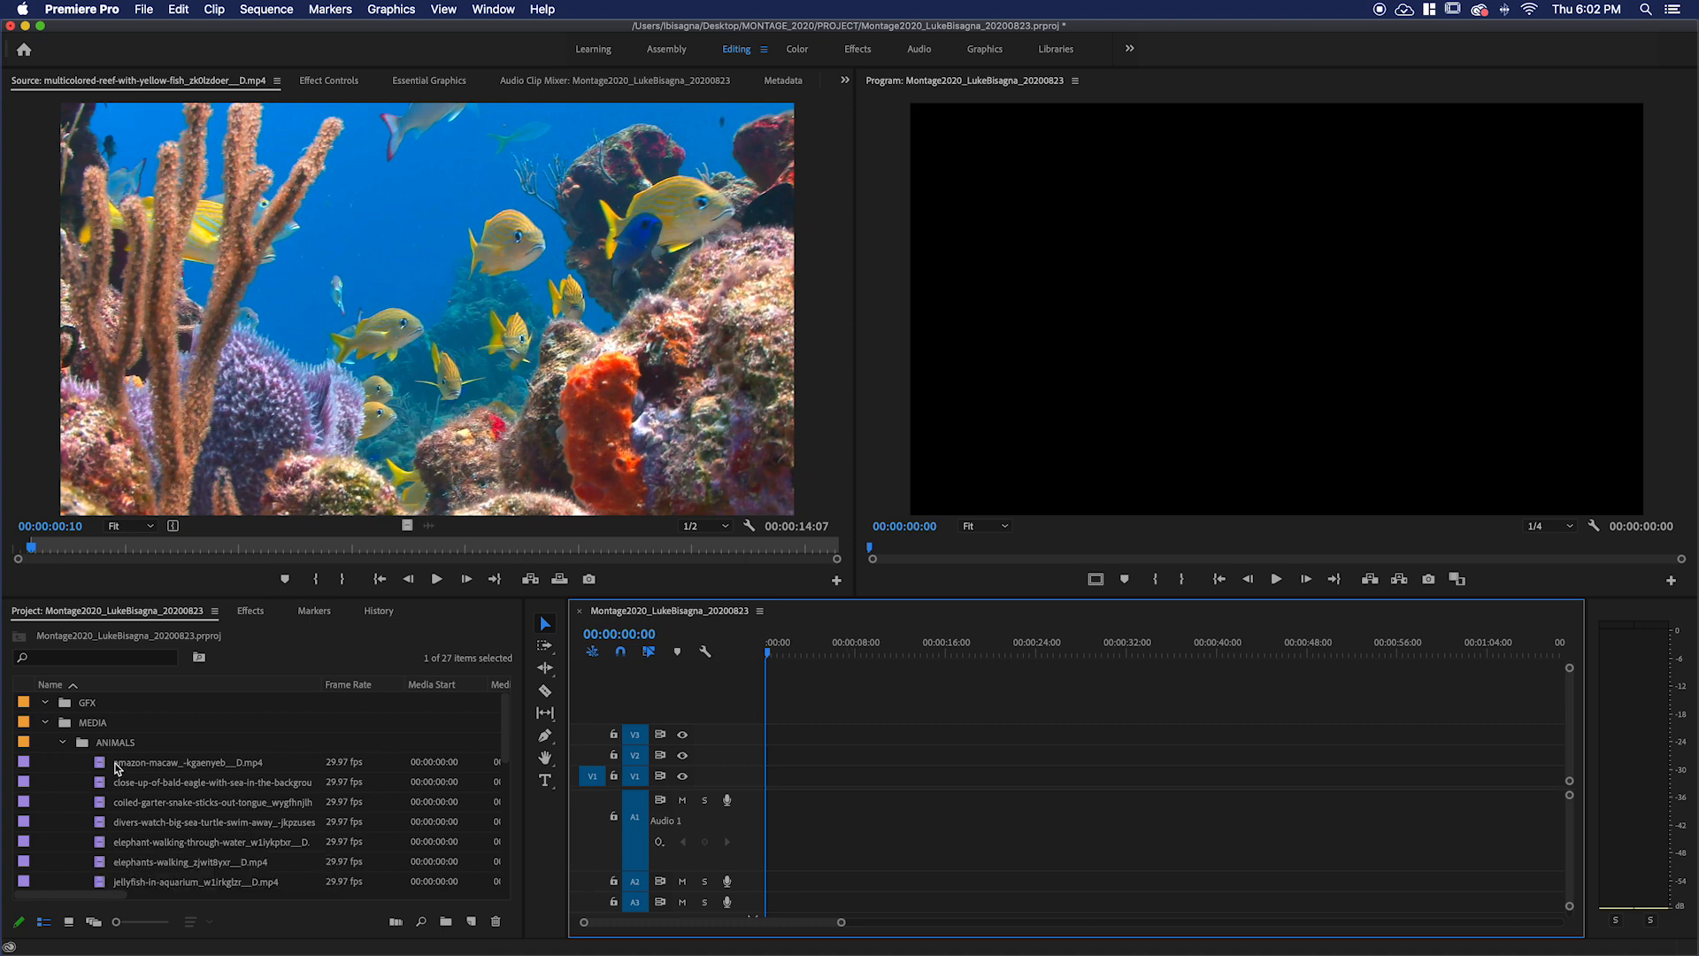
Collapse the MEDIA bin and place Cranston_01_Ticking_Away.mp3 at the start of audio track A1.
scroll(115, 766, down, 3)
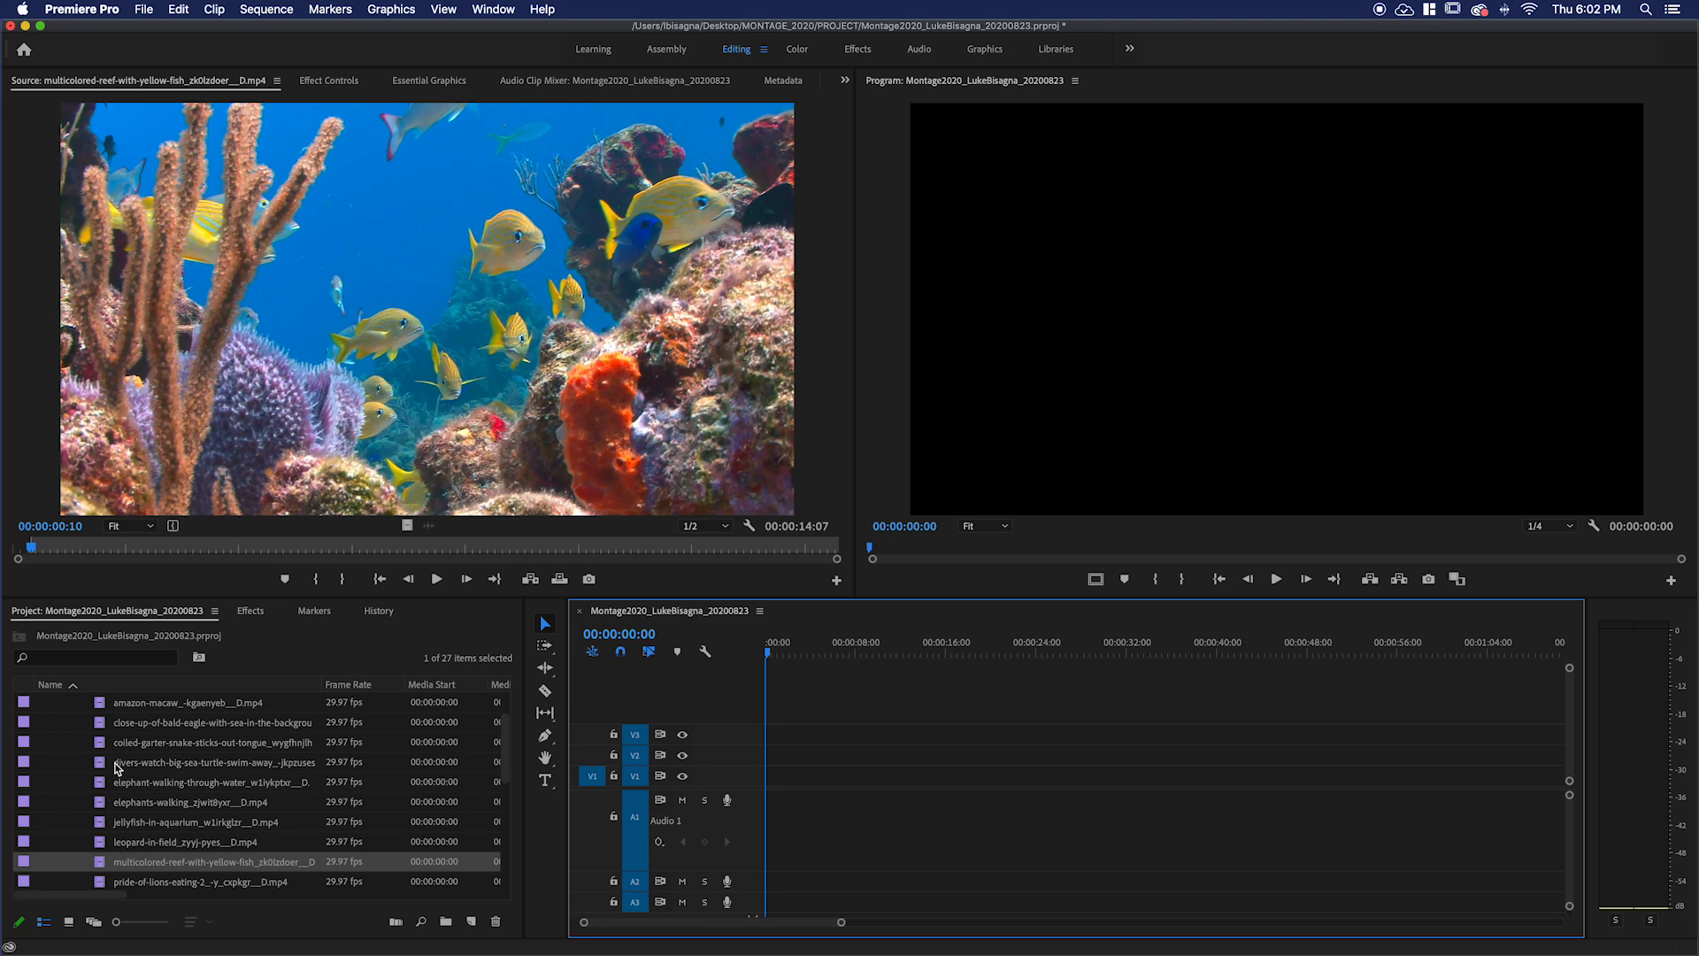
scroll(115, 766, up, 3)
click(45, 722)
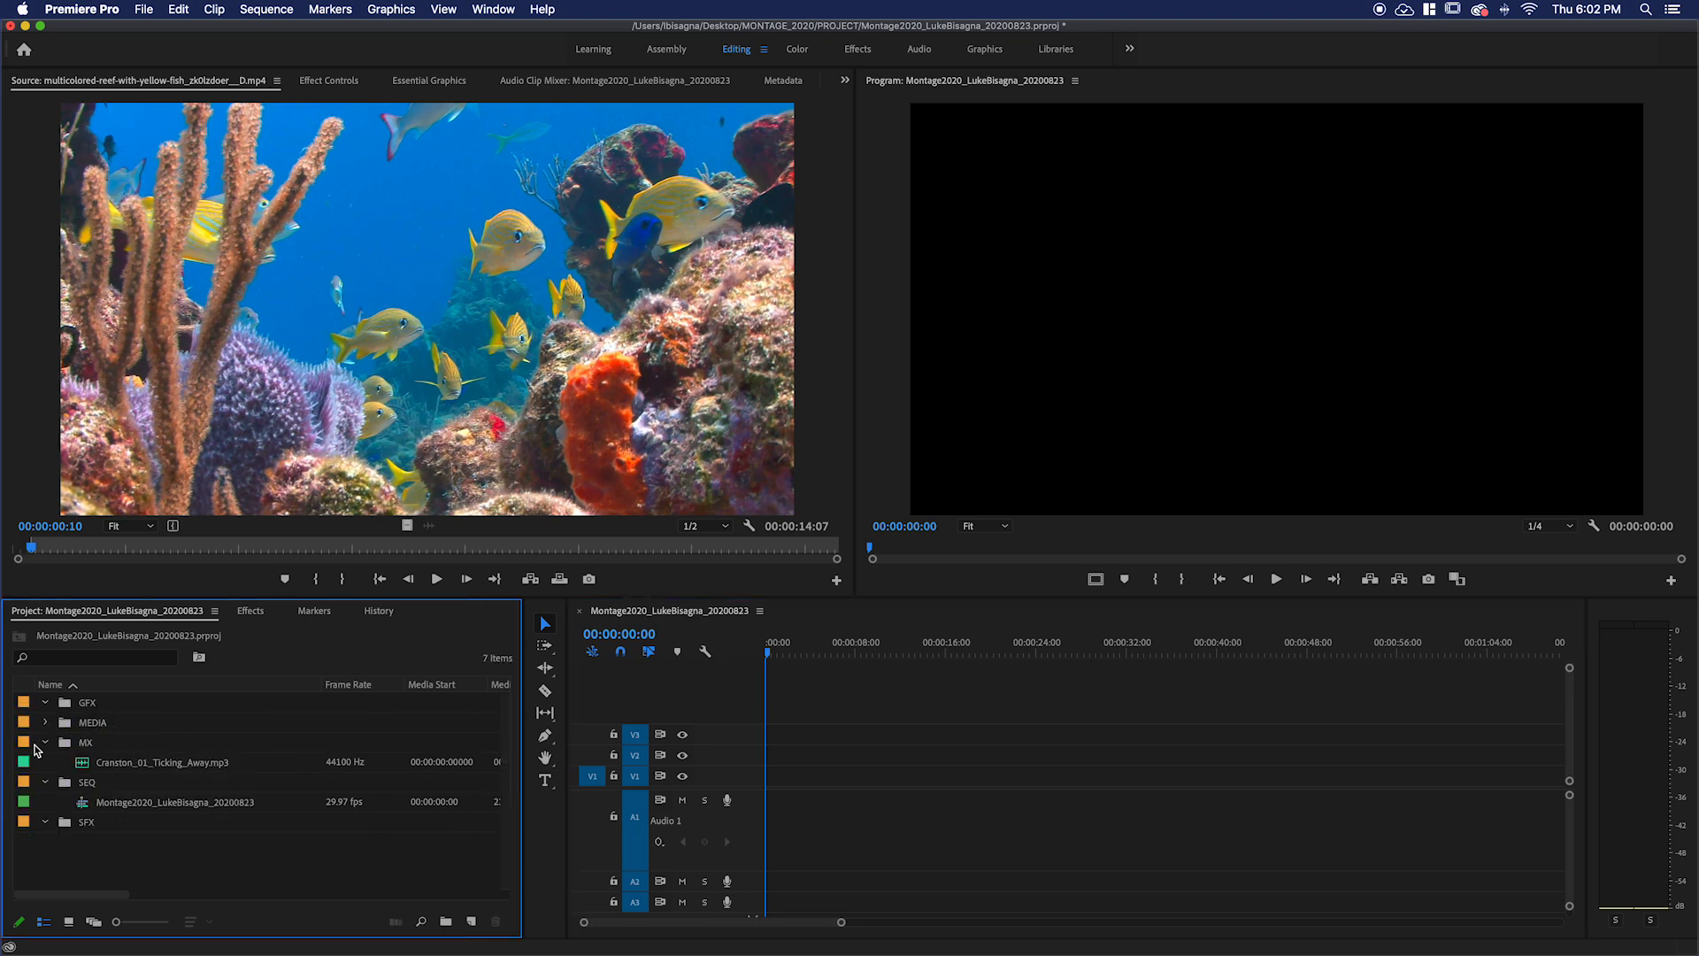
click(84, 768)
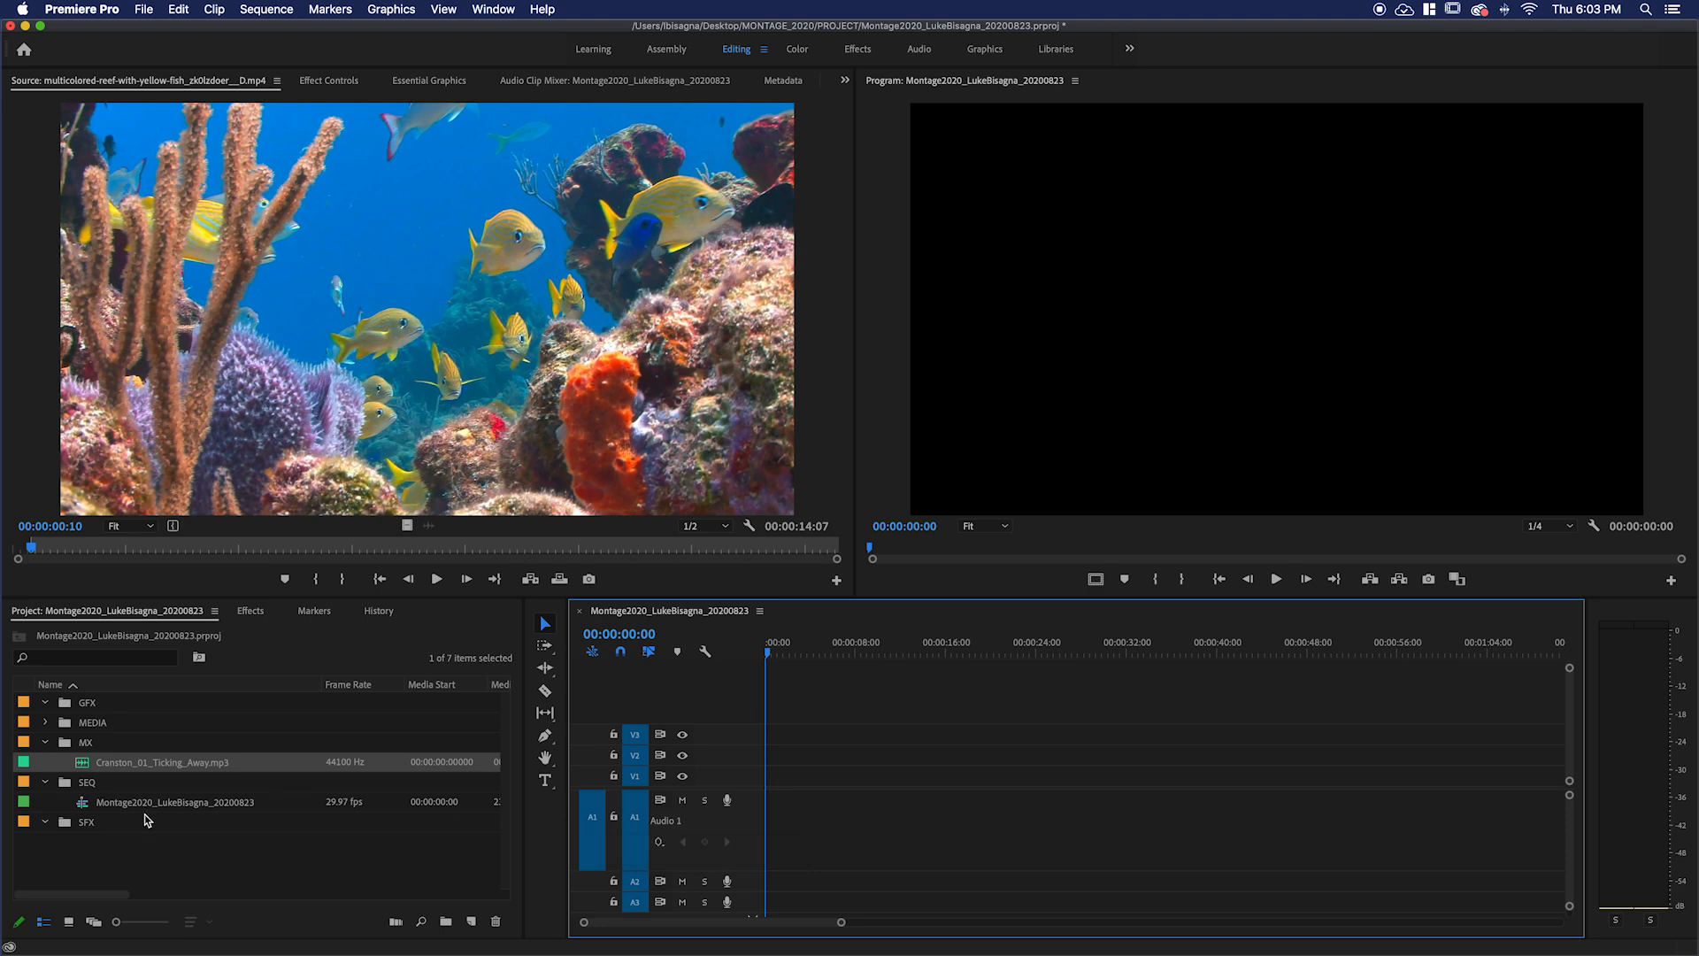
drag(81, 766, 766, 836)
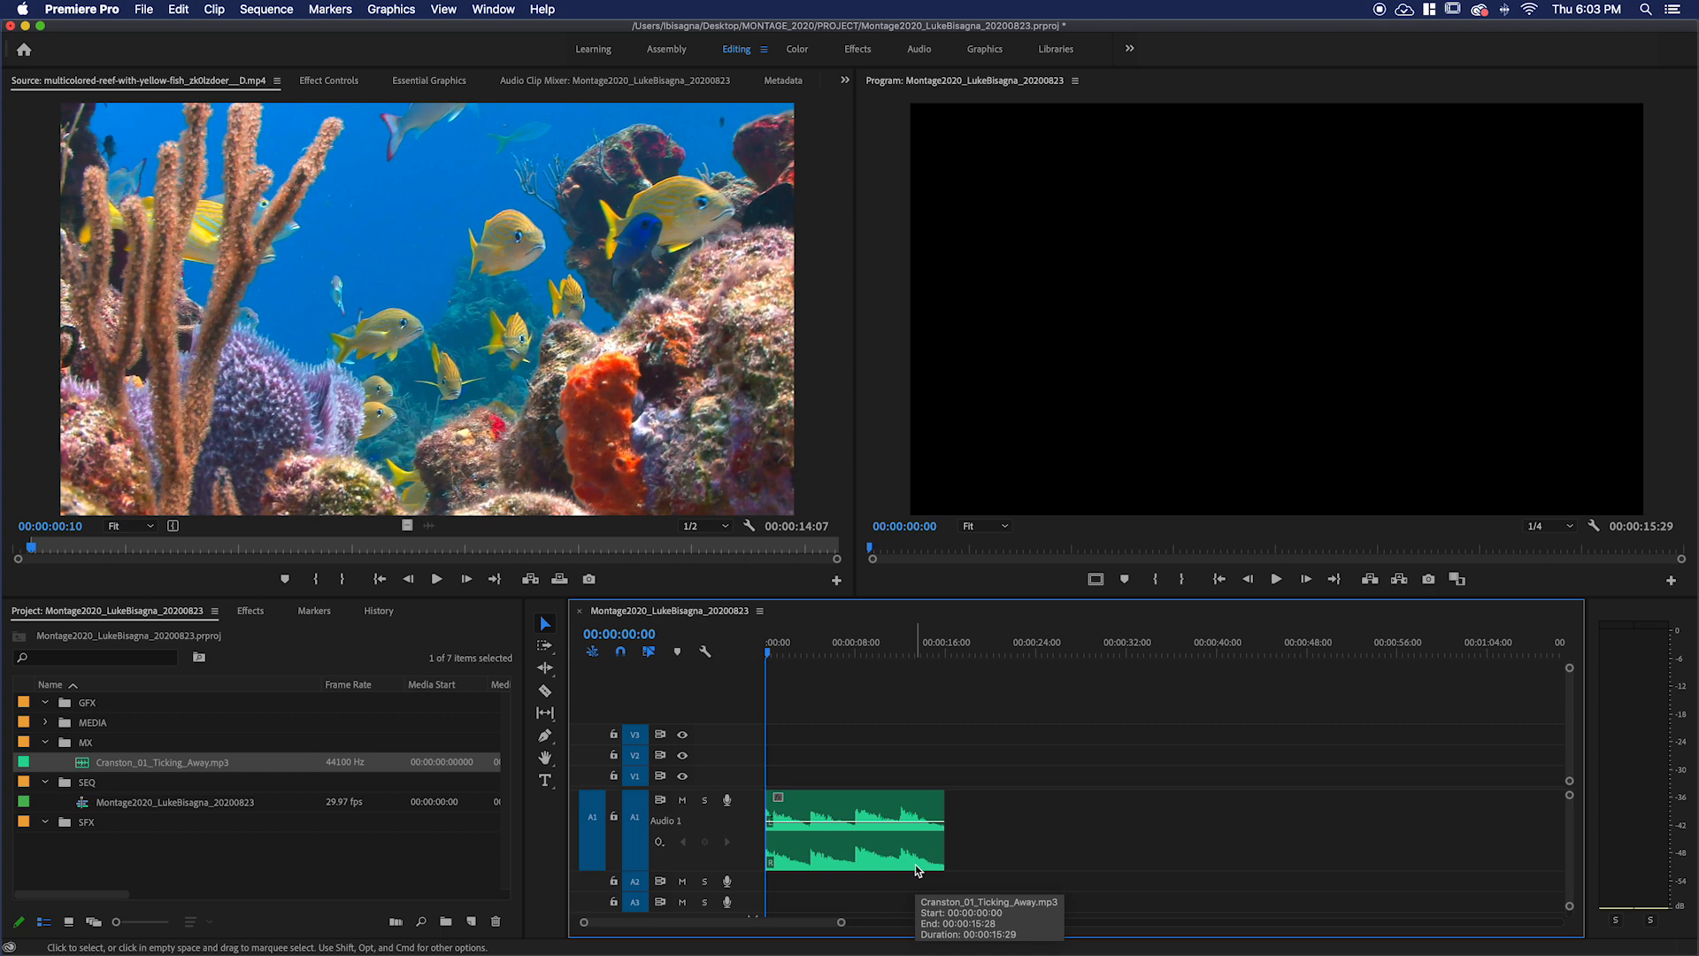
Play the opening of the placed music clip and return the playhead to the sequence start.
key(space)
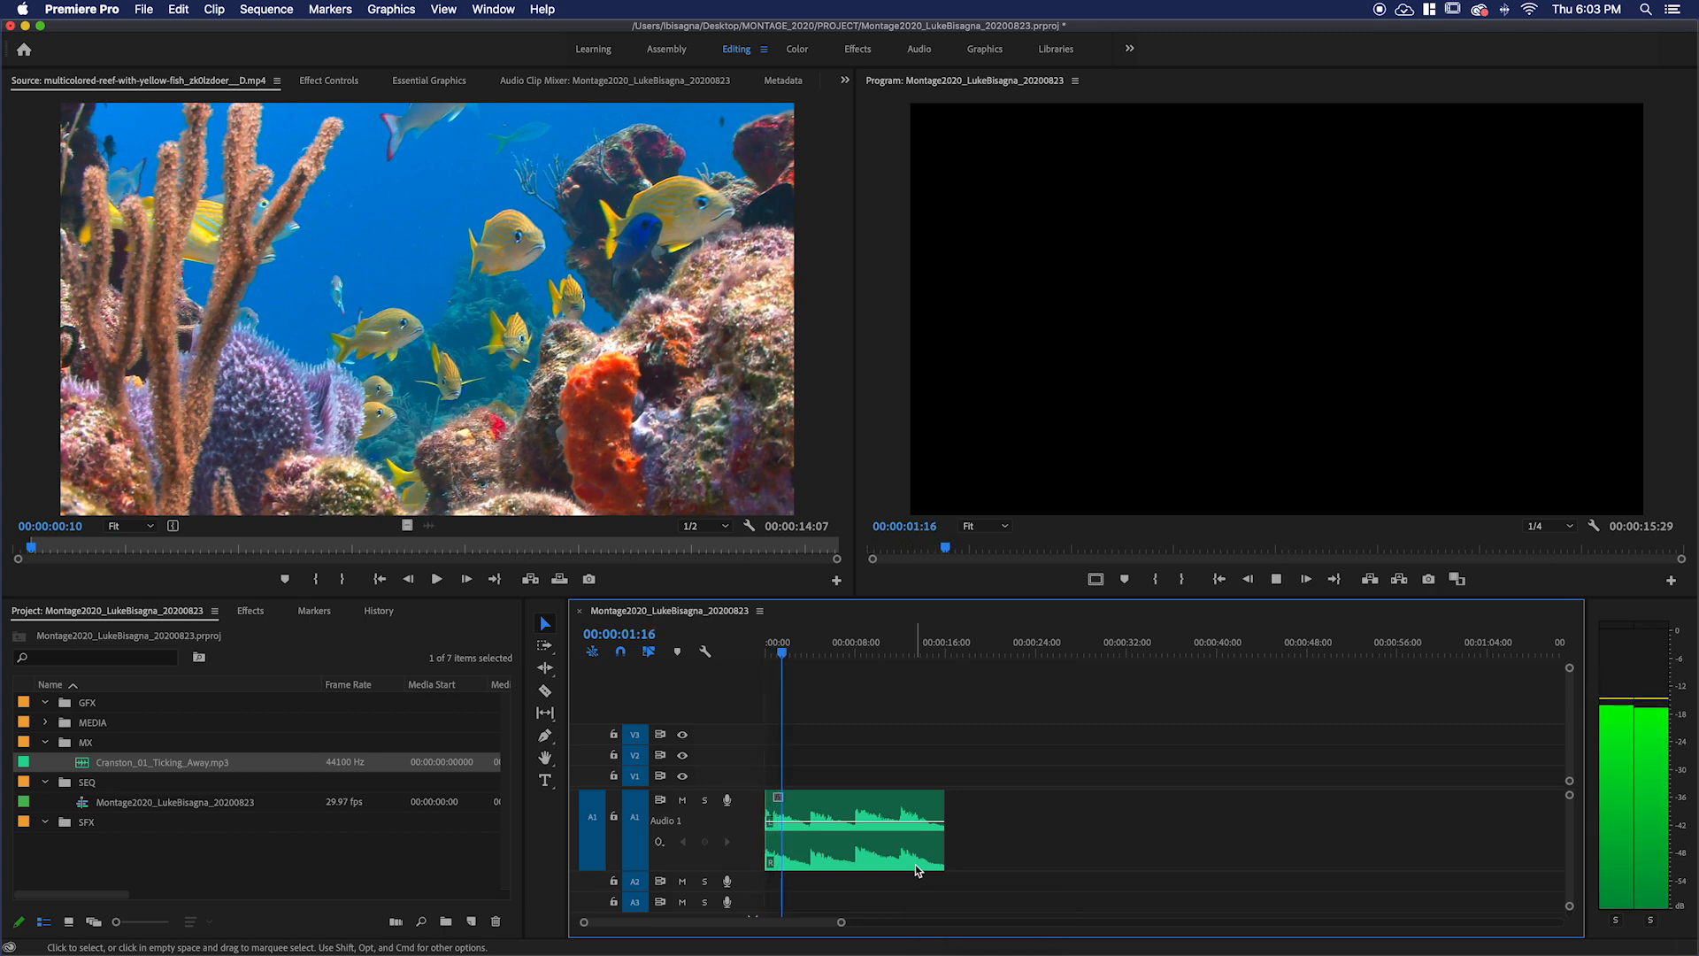
key(space)
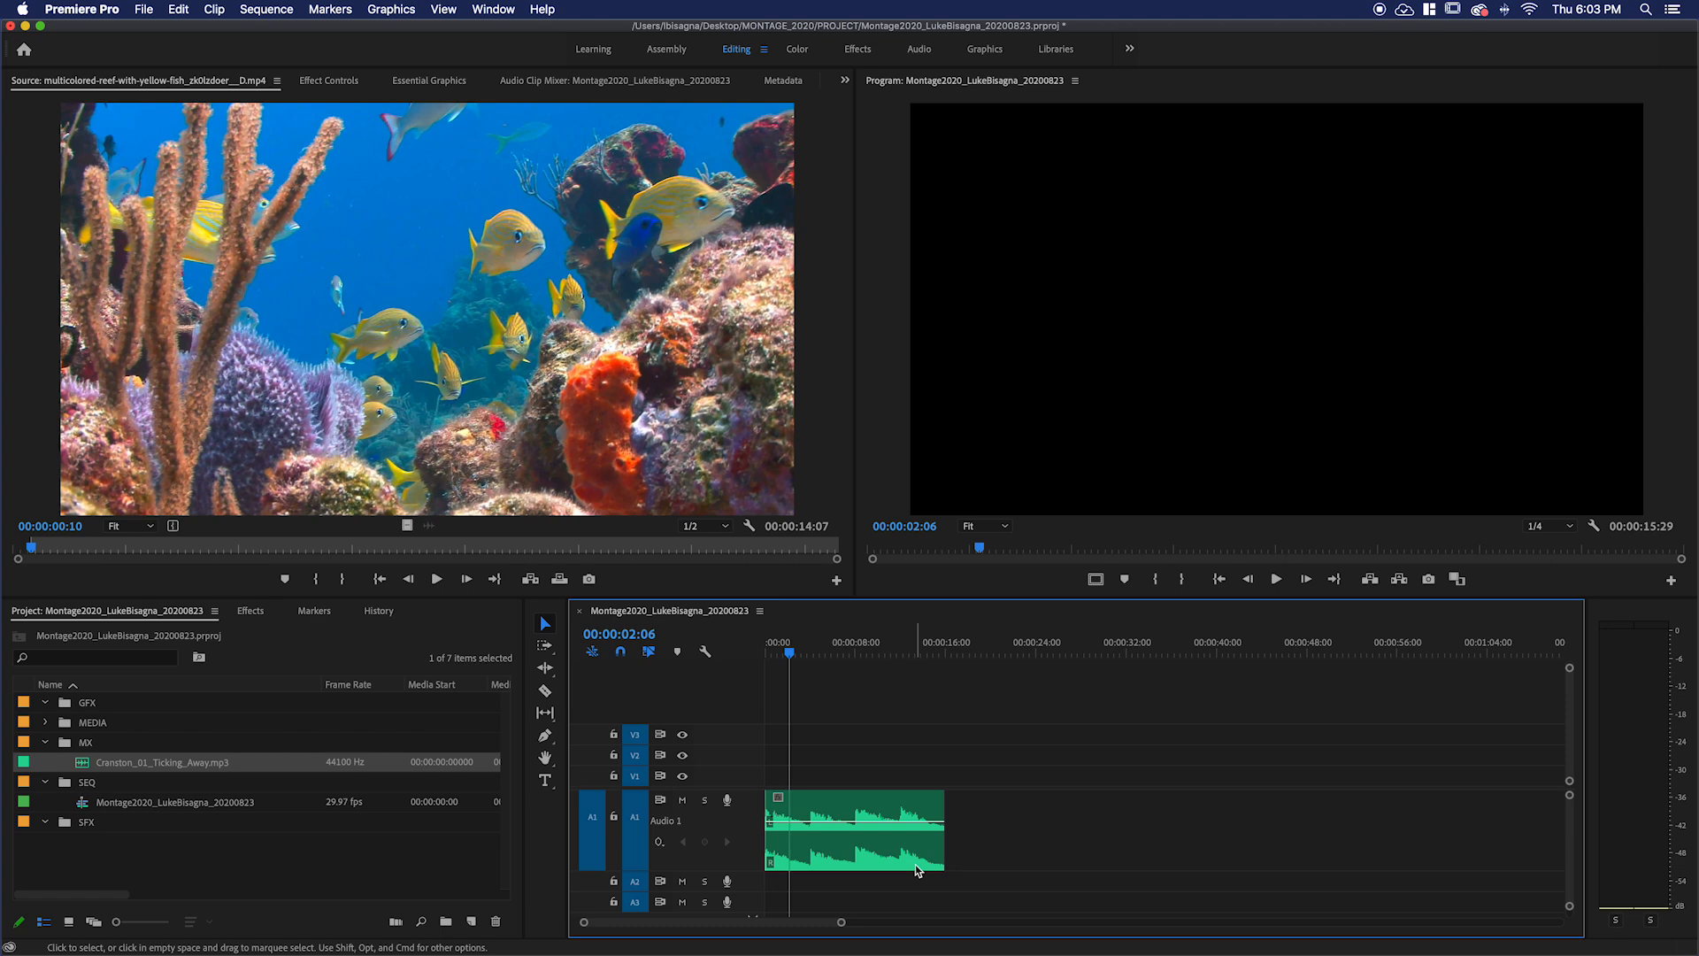
drag(792, 655, 716, 659)
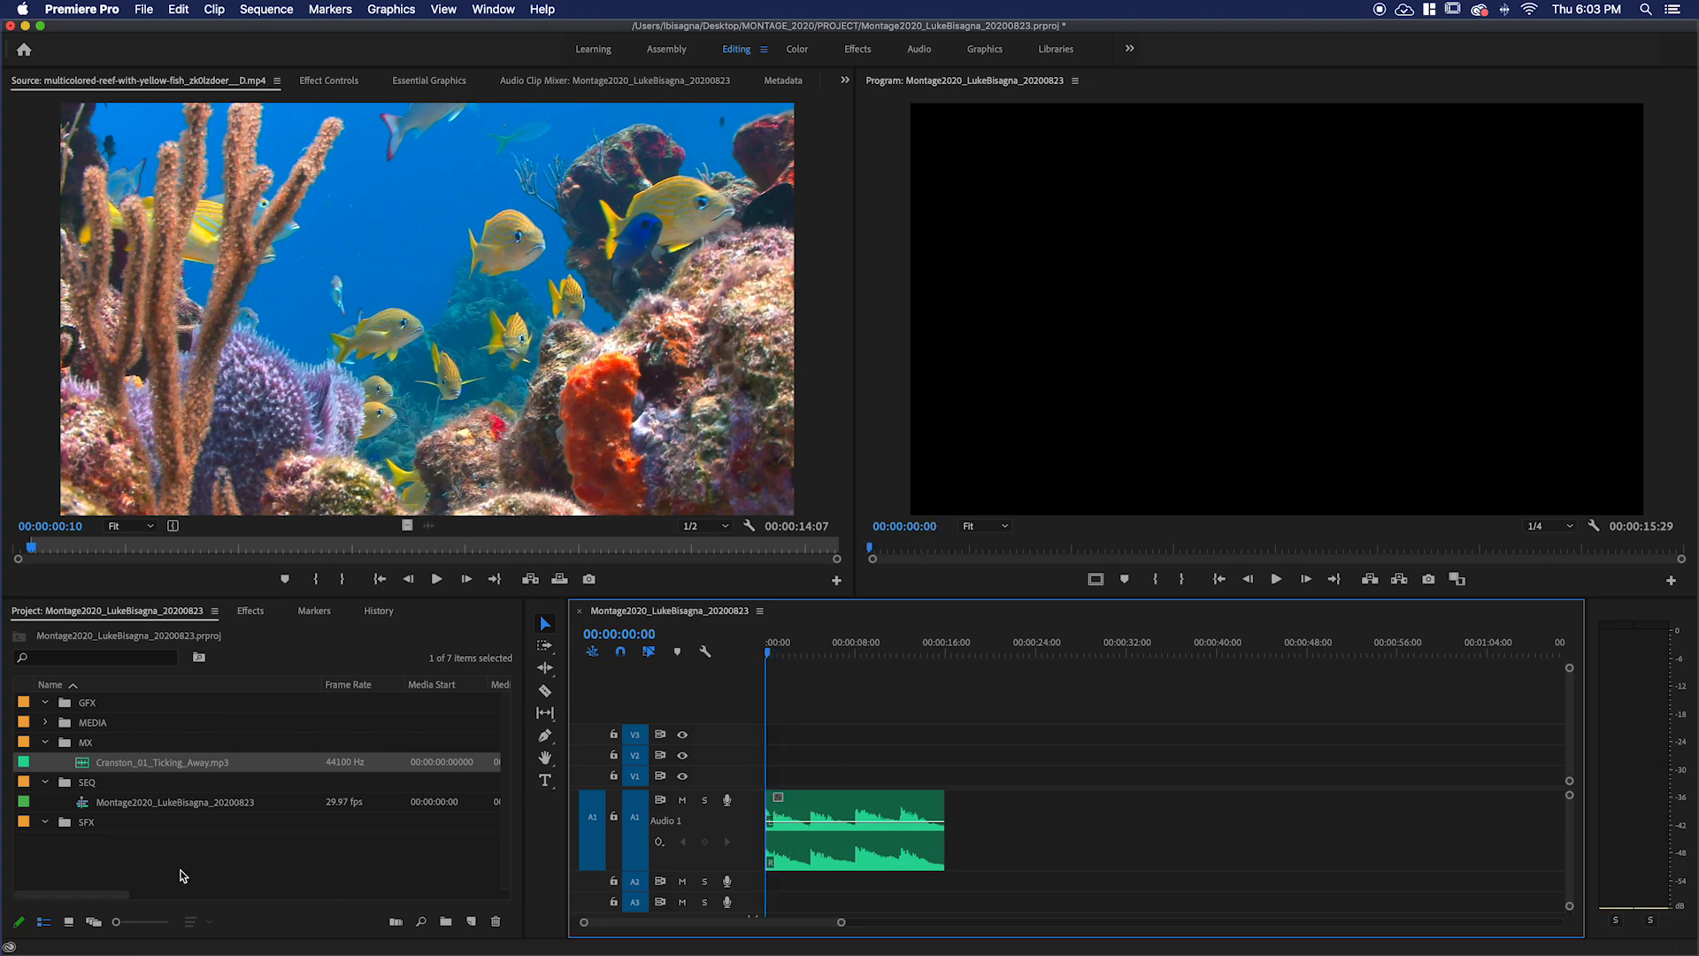
Clear the in and out points of Cranston_01_Ticking_Away.mp3 and replace the short excerpt on A1 with the full-length track.
double_click(85, 762)
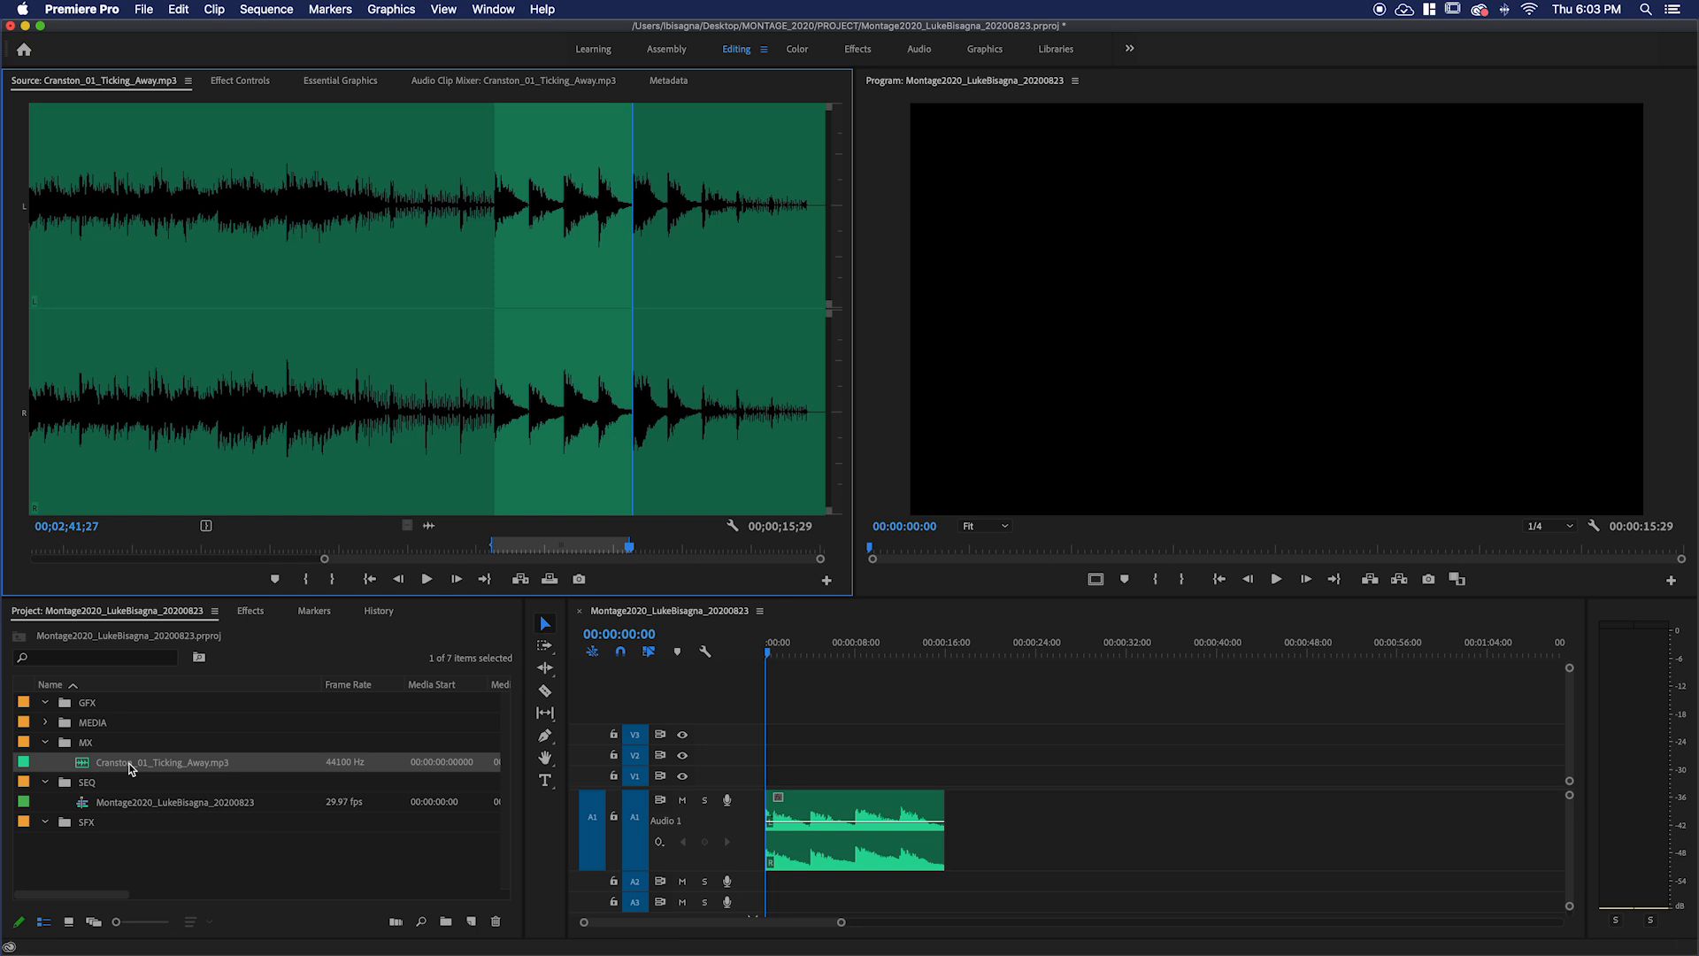
key(alt+x)
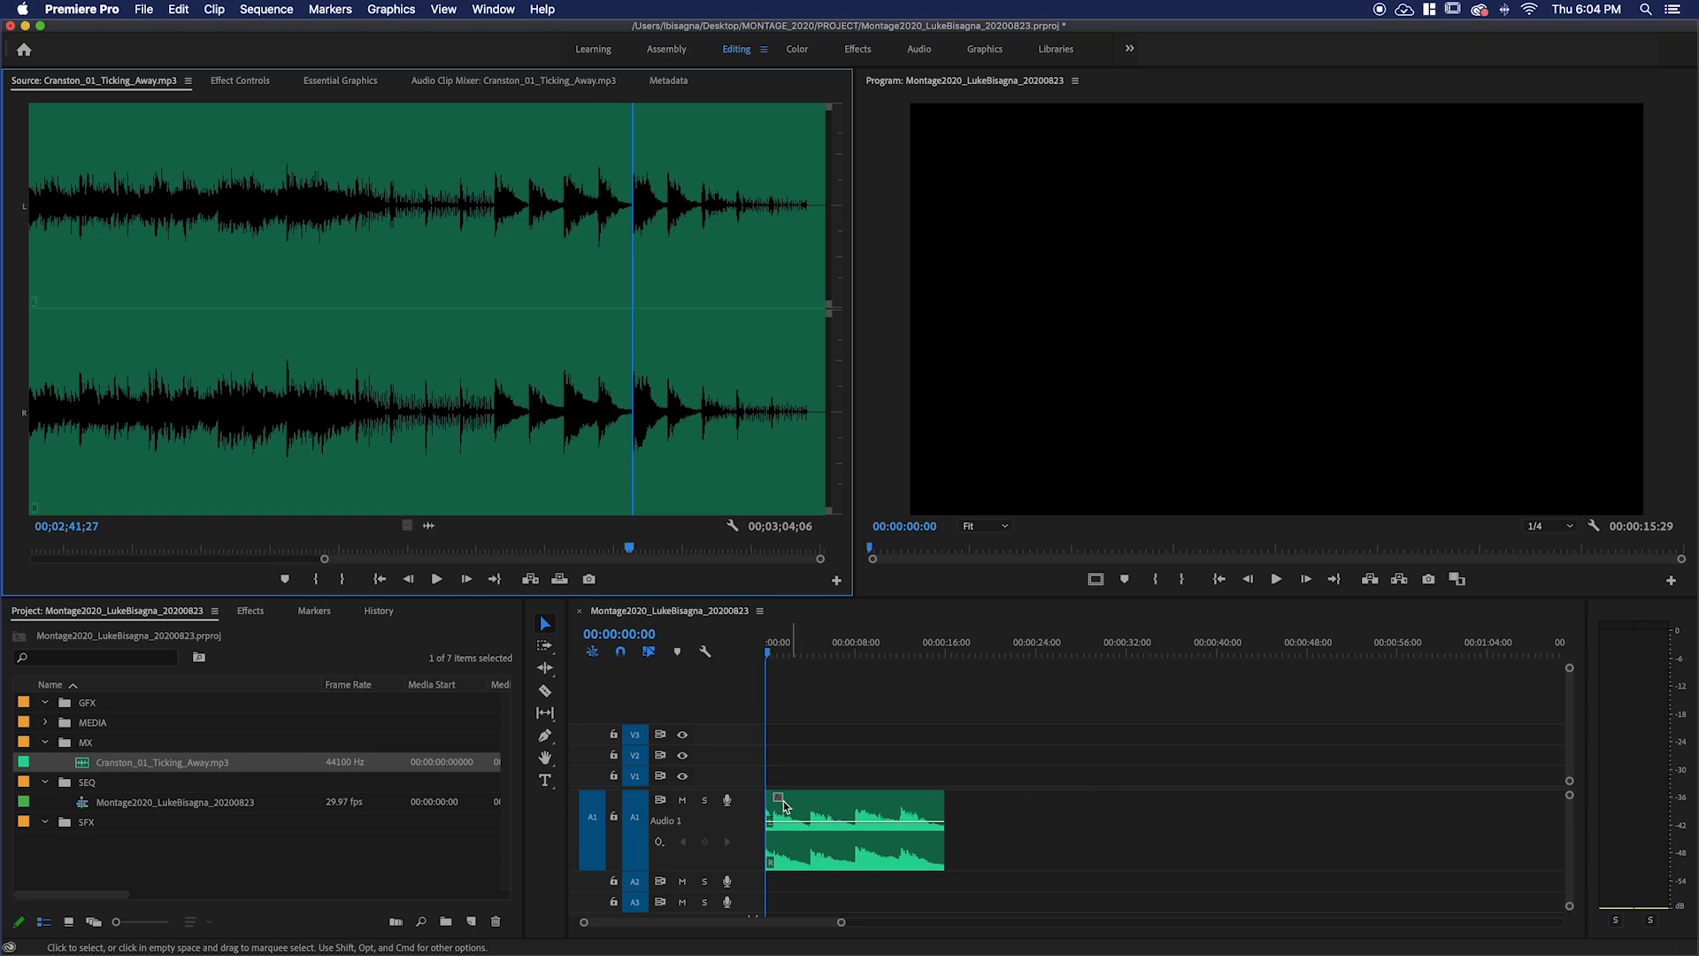
click(847, 809)
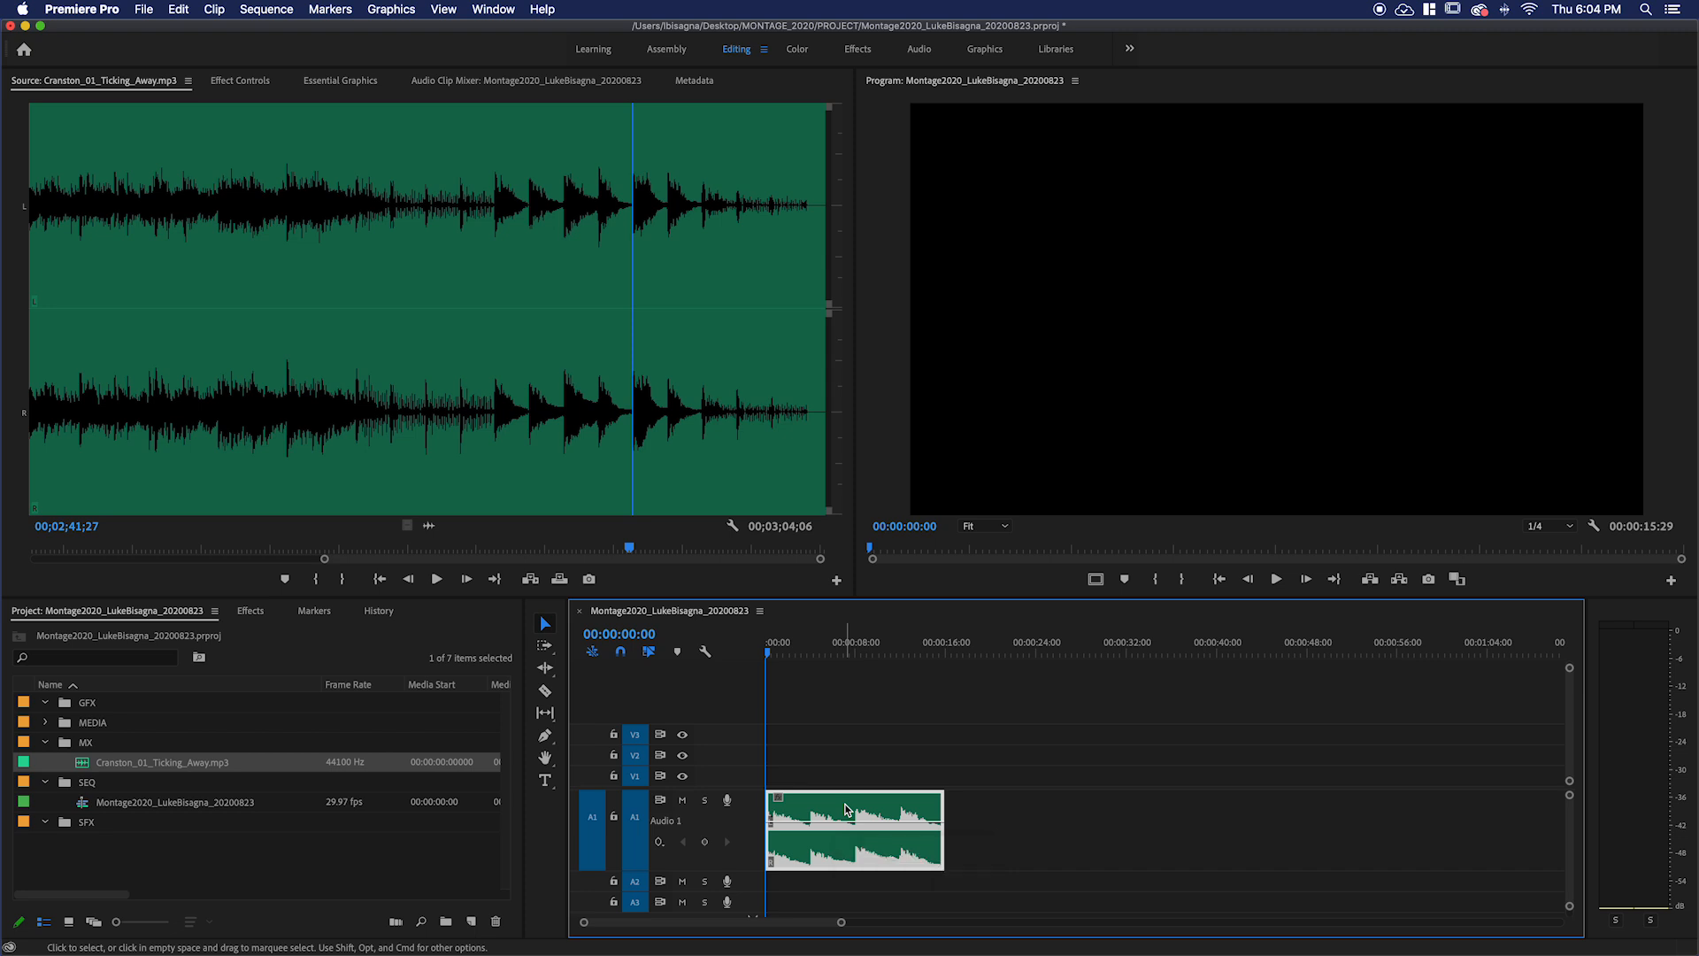
key(Delete)
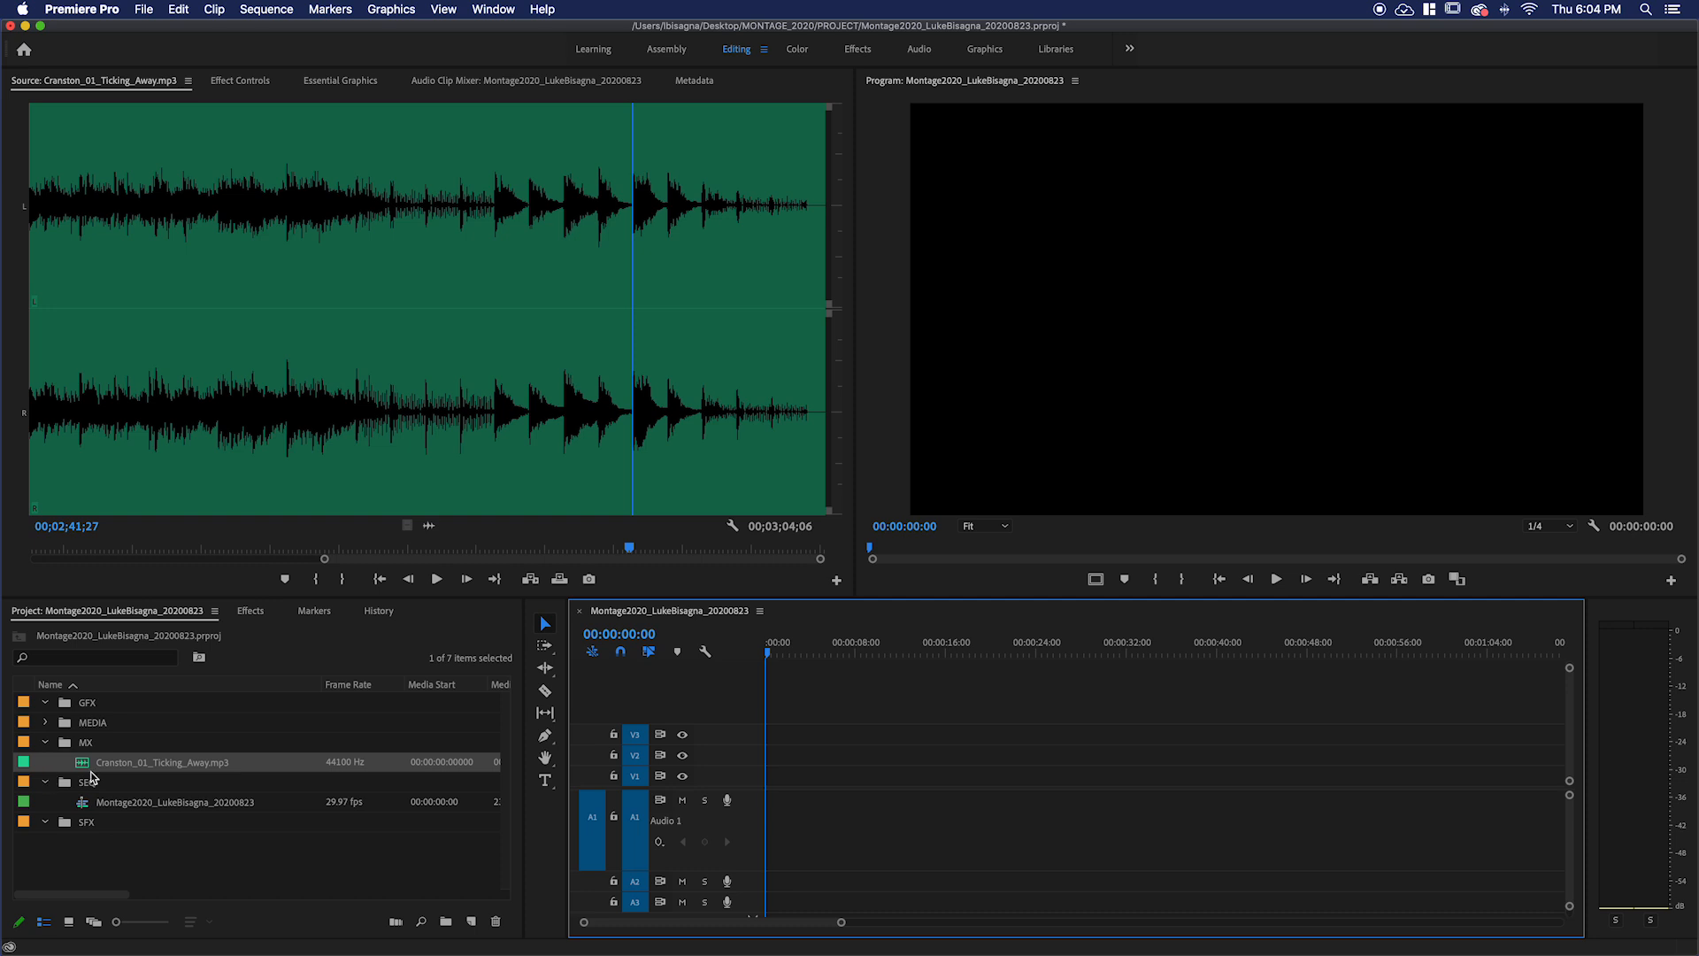
drag(82, 766, 767, 832)
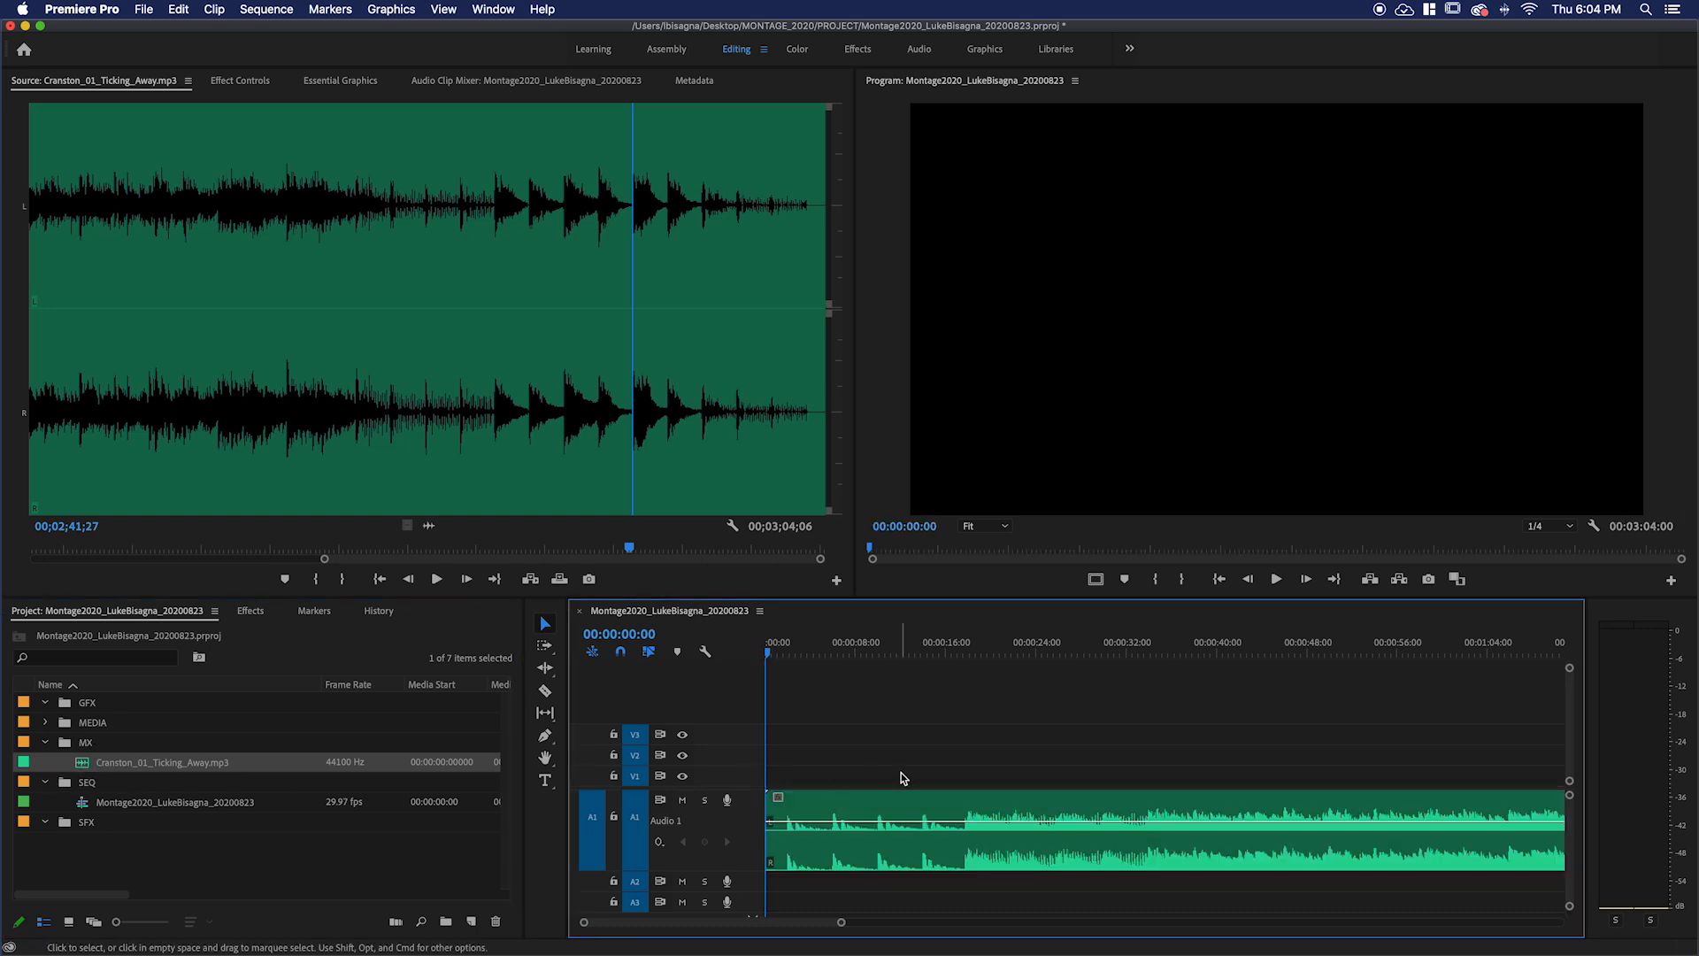
Examine the full music track's waveform on the timeline for where the quiet intro ends and the louder section begins.
key(backslash)
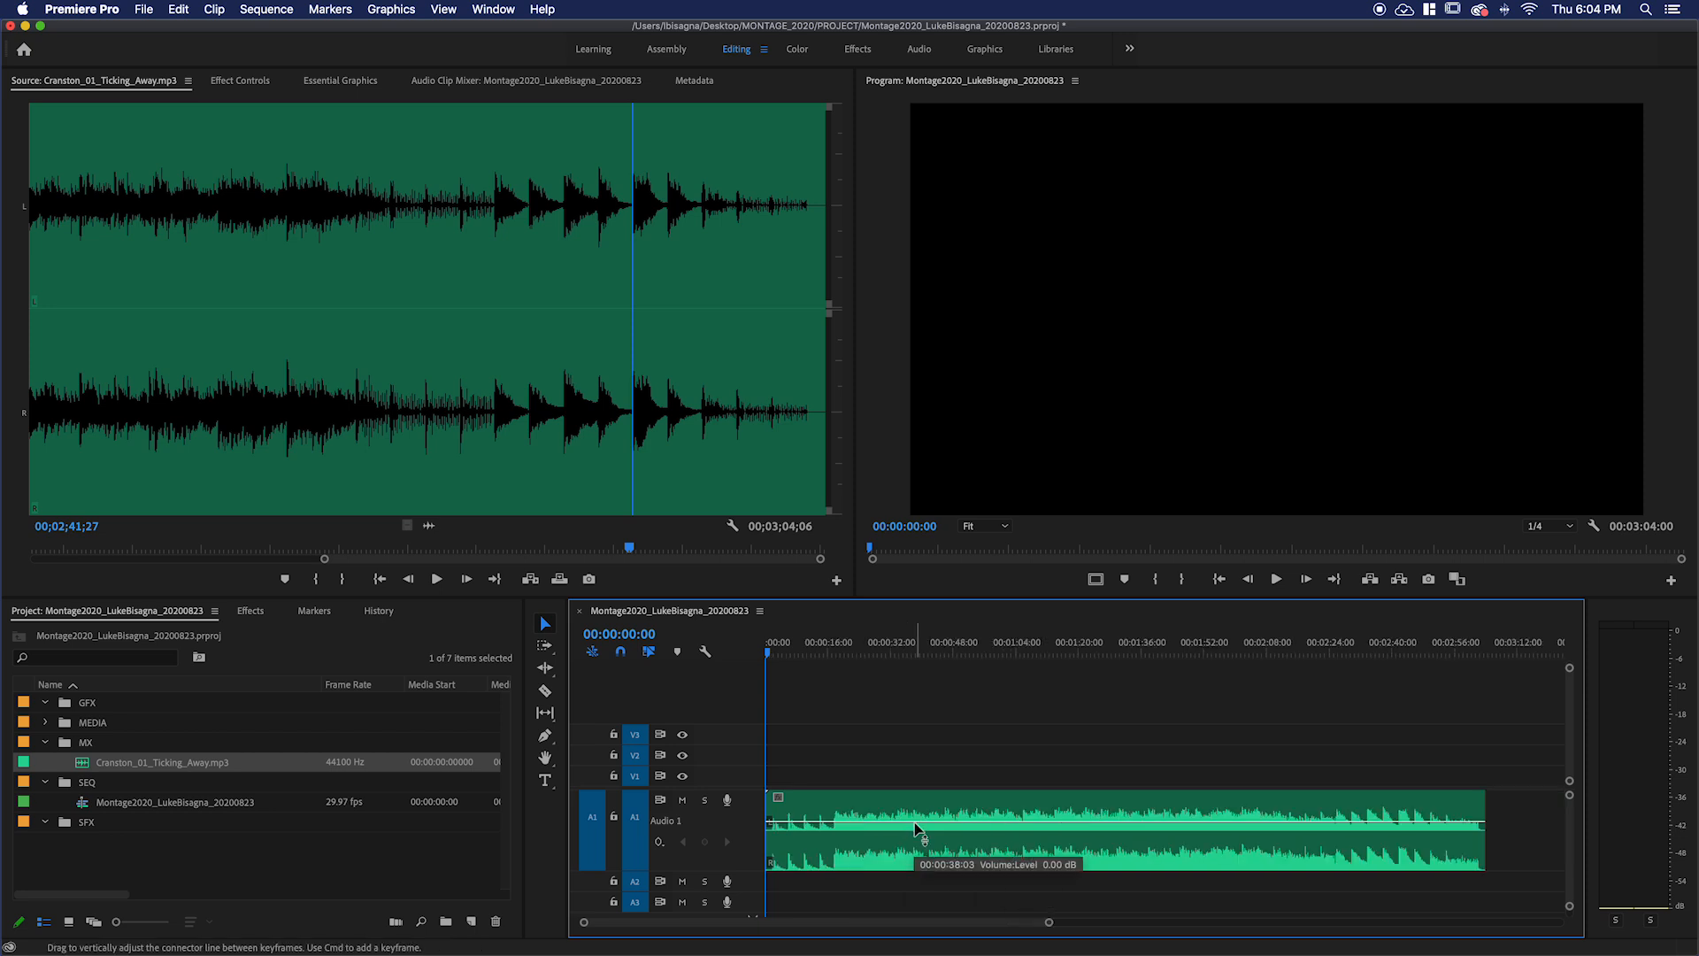
drag(770, 648, 869, 697)
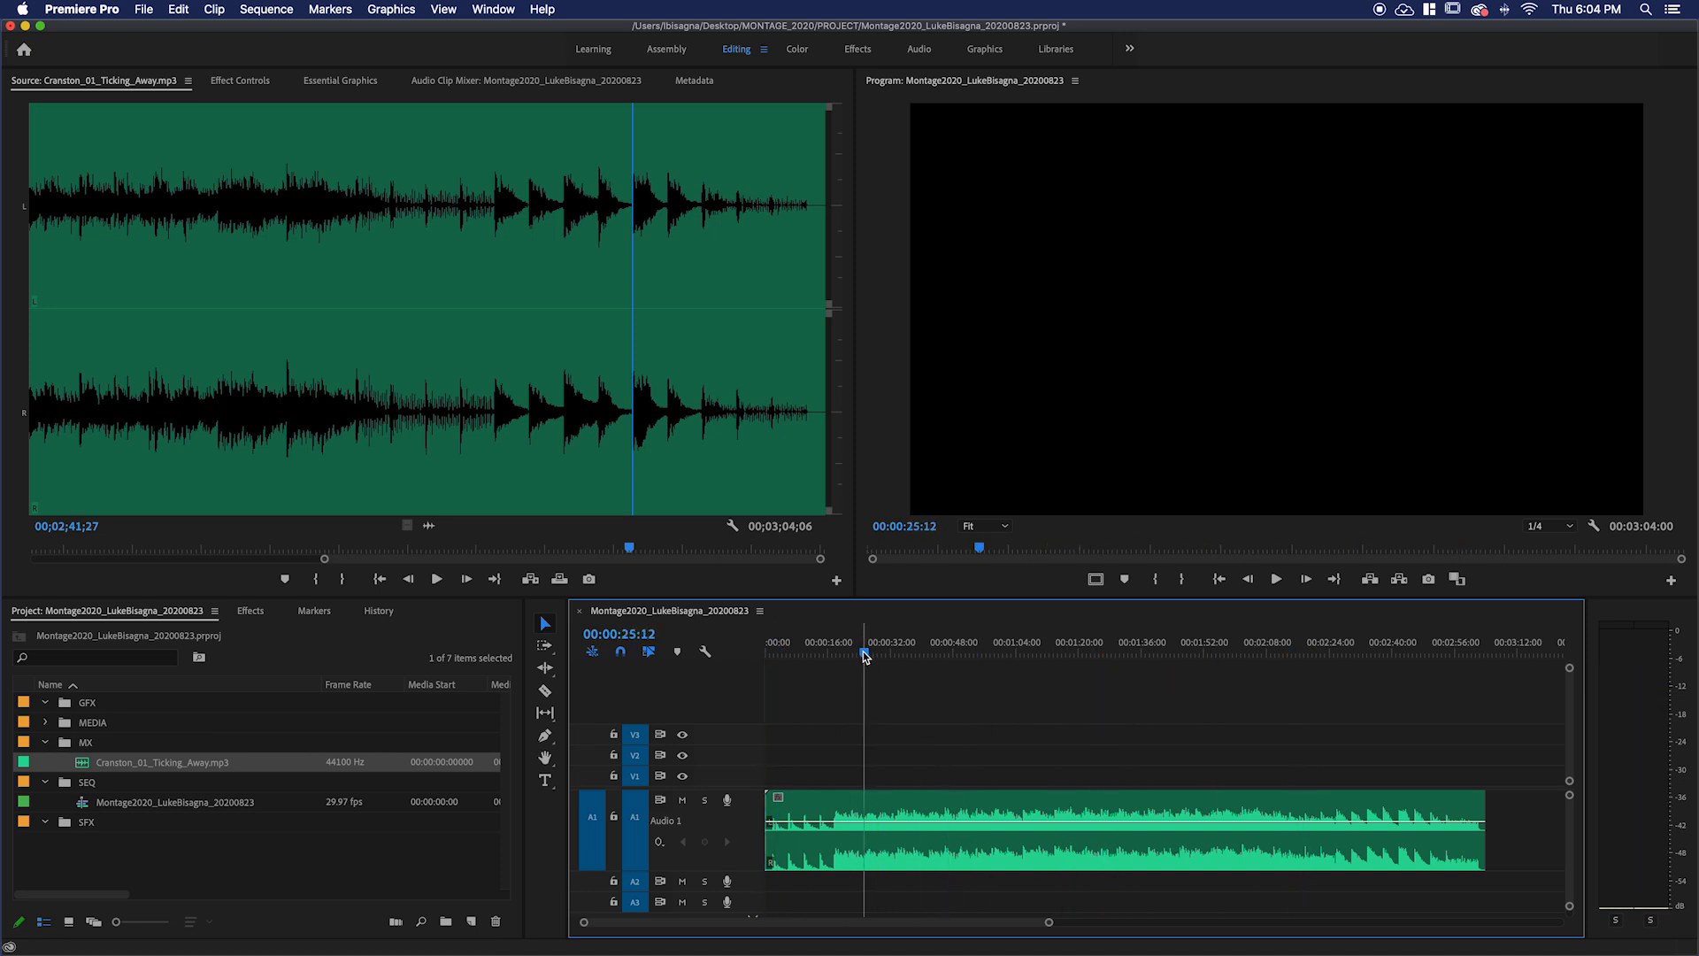
drag(863, 652, 828, 690)
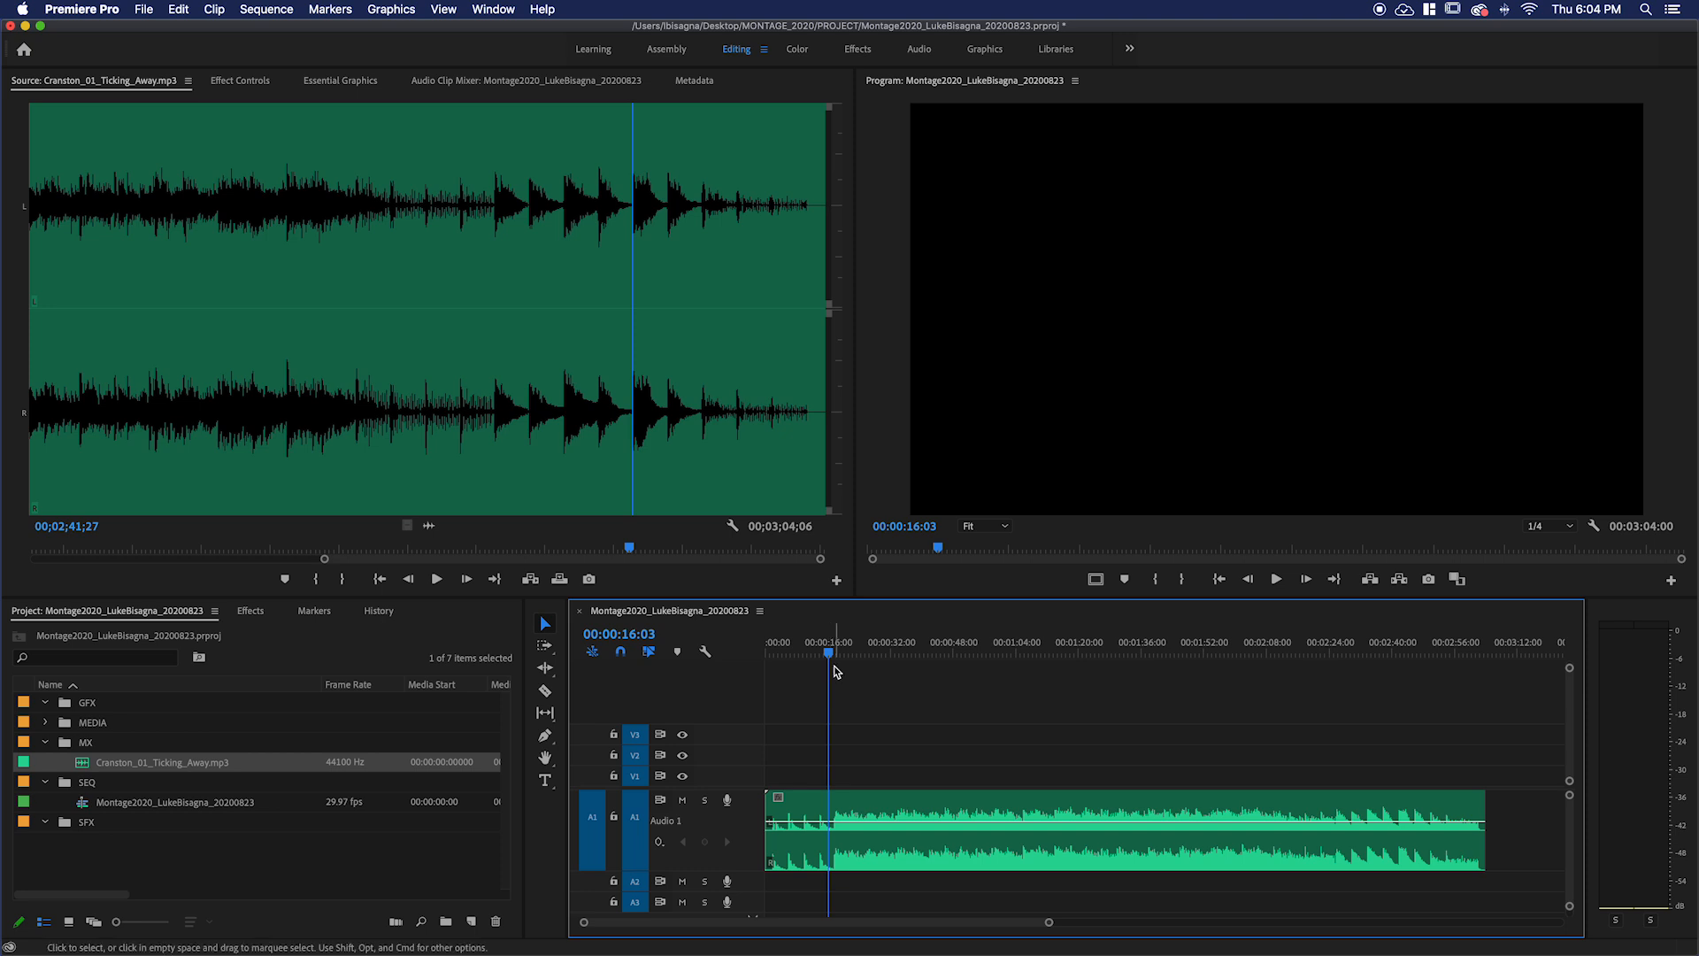
key(equal)
key(equal)
key(equal)
key(equal)
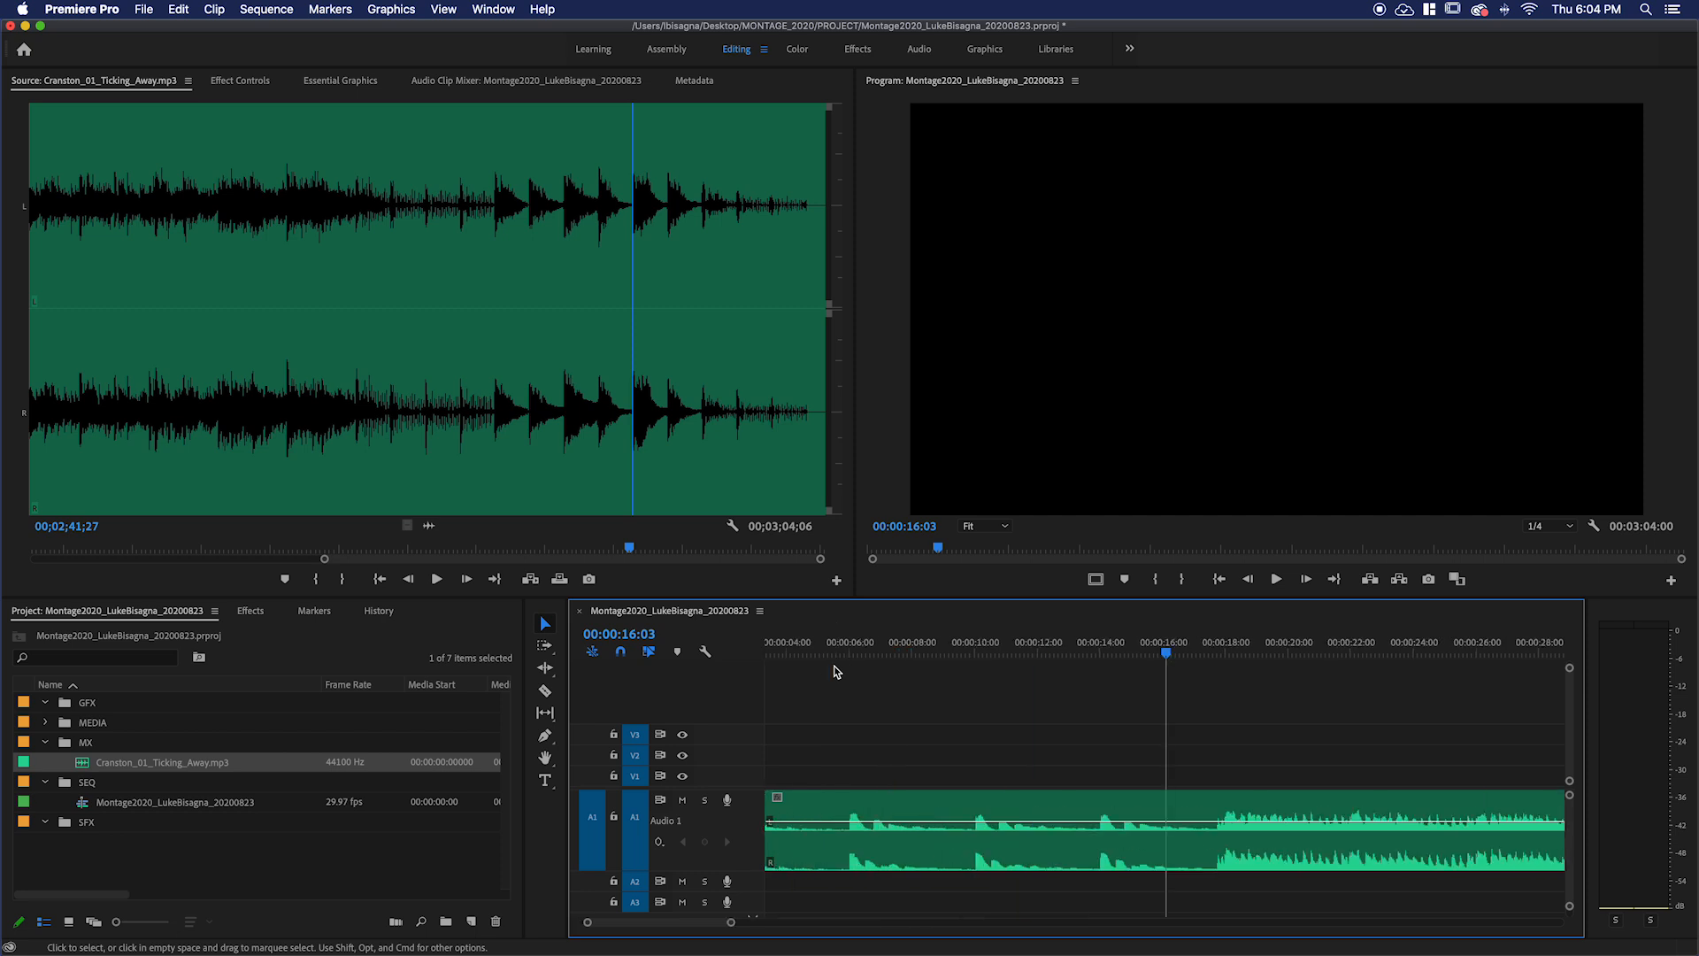
key(Home)
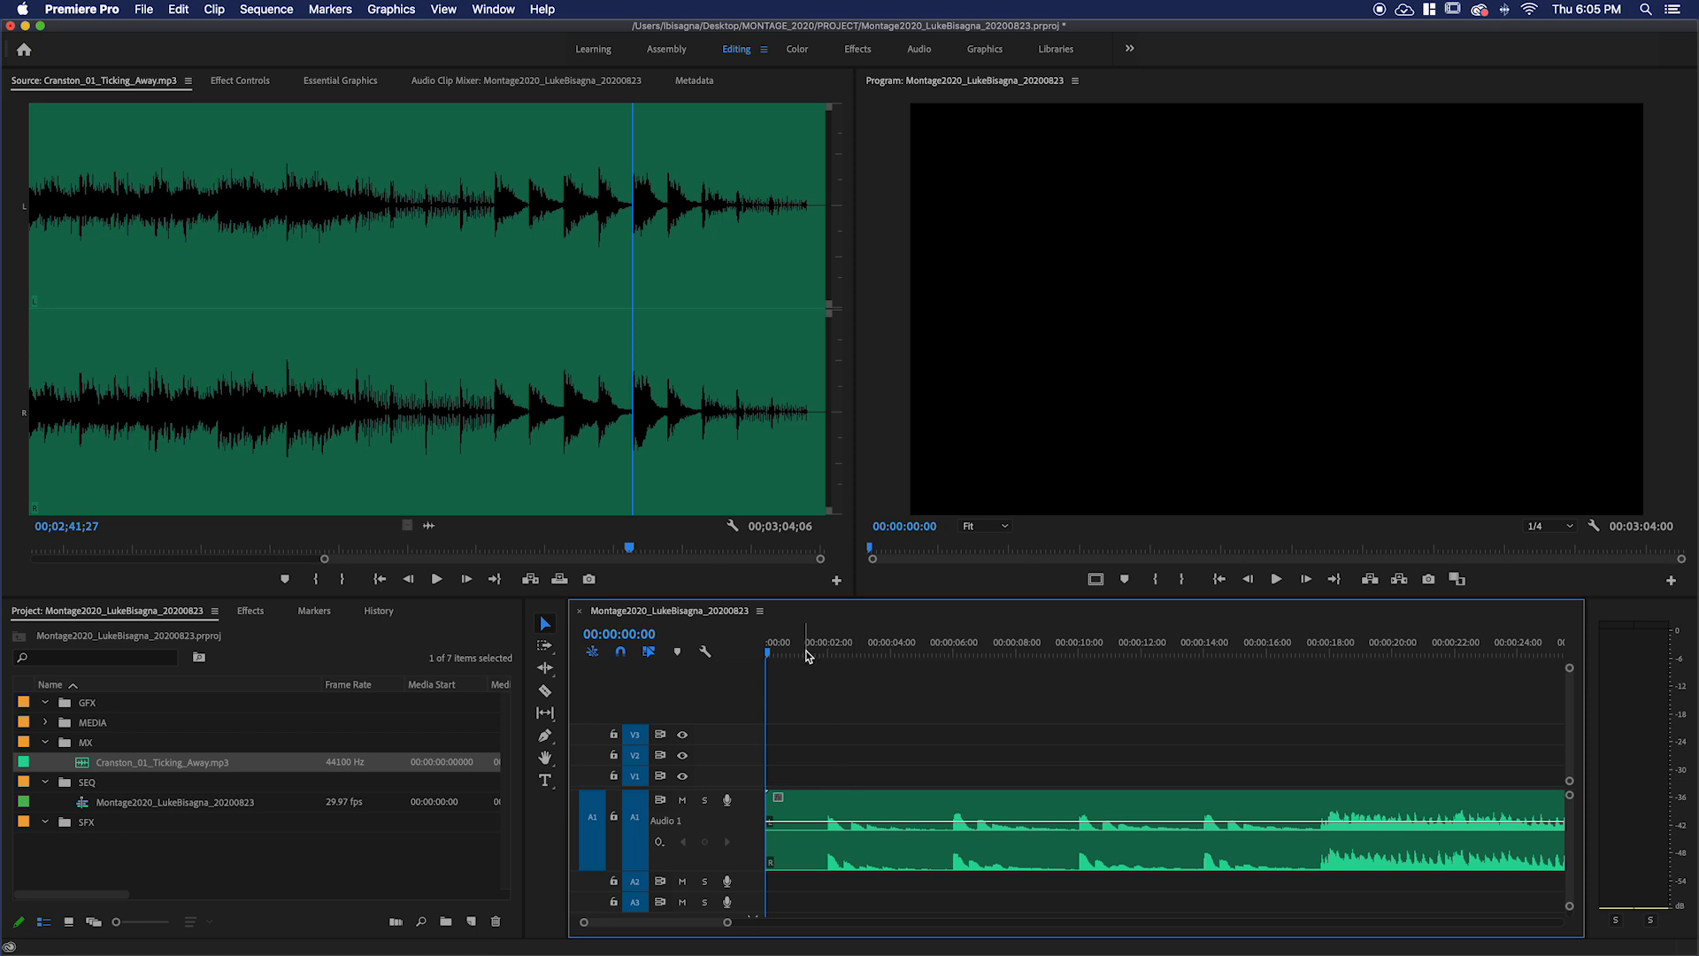
Play the intro and position the playhead at 00:00:02:00, just before the music's first beat.
key(space)
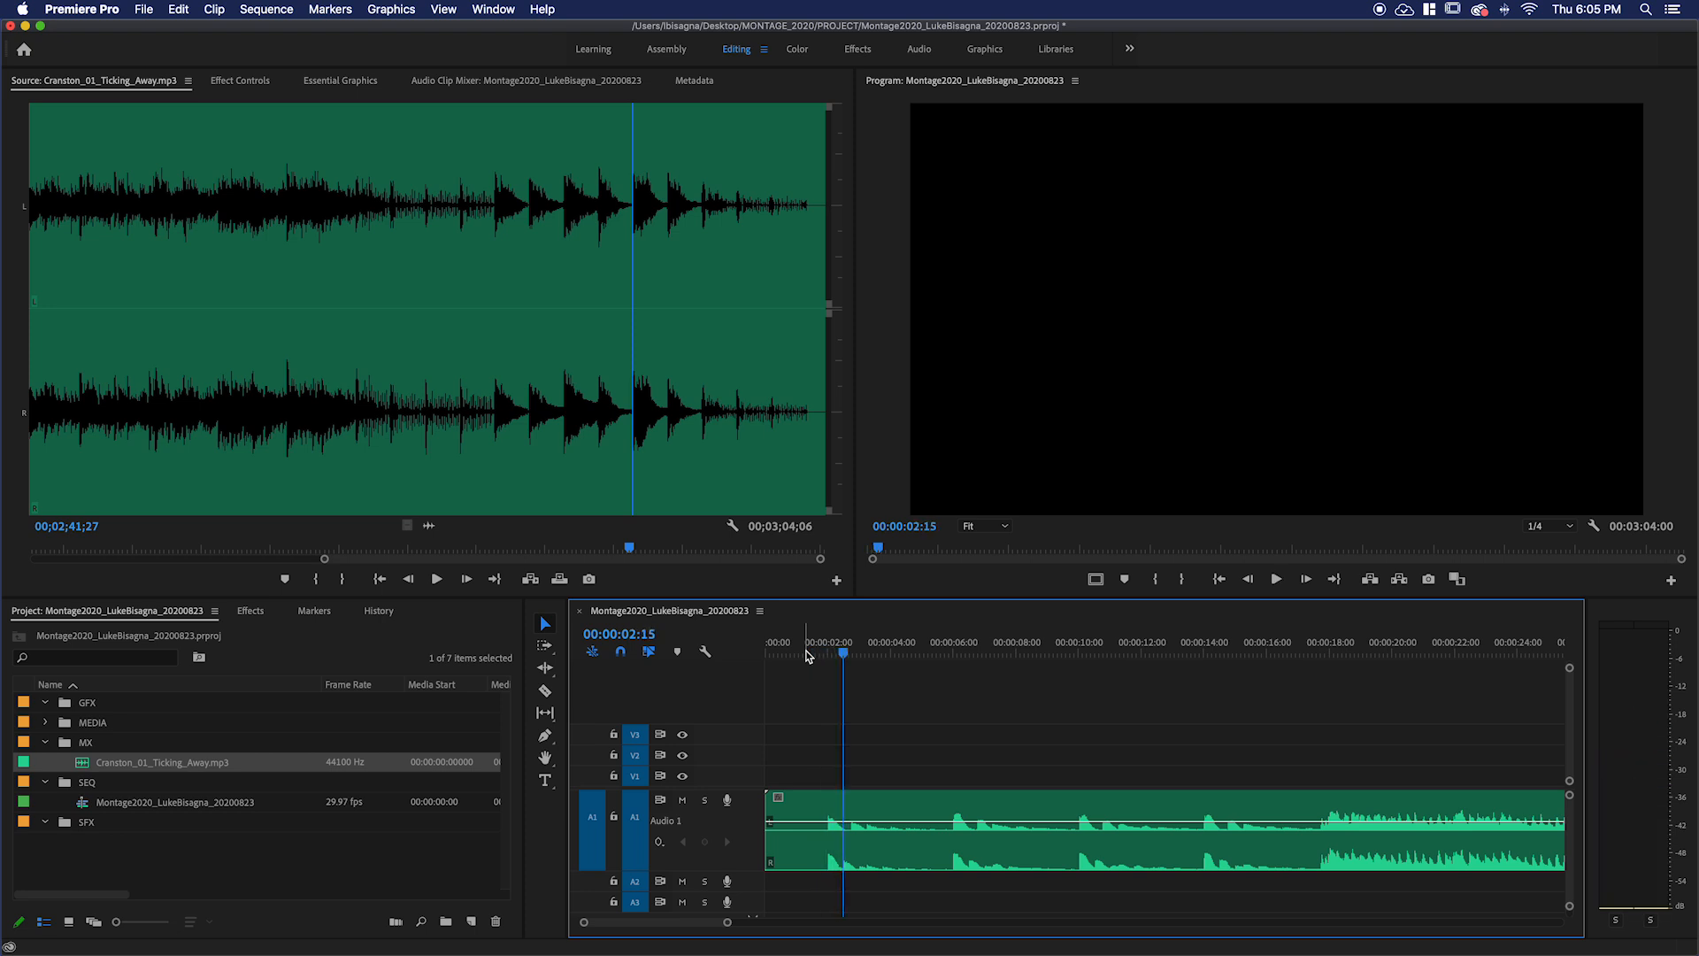
key(j)
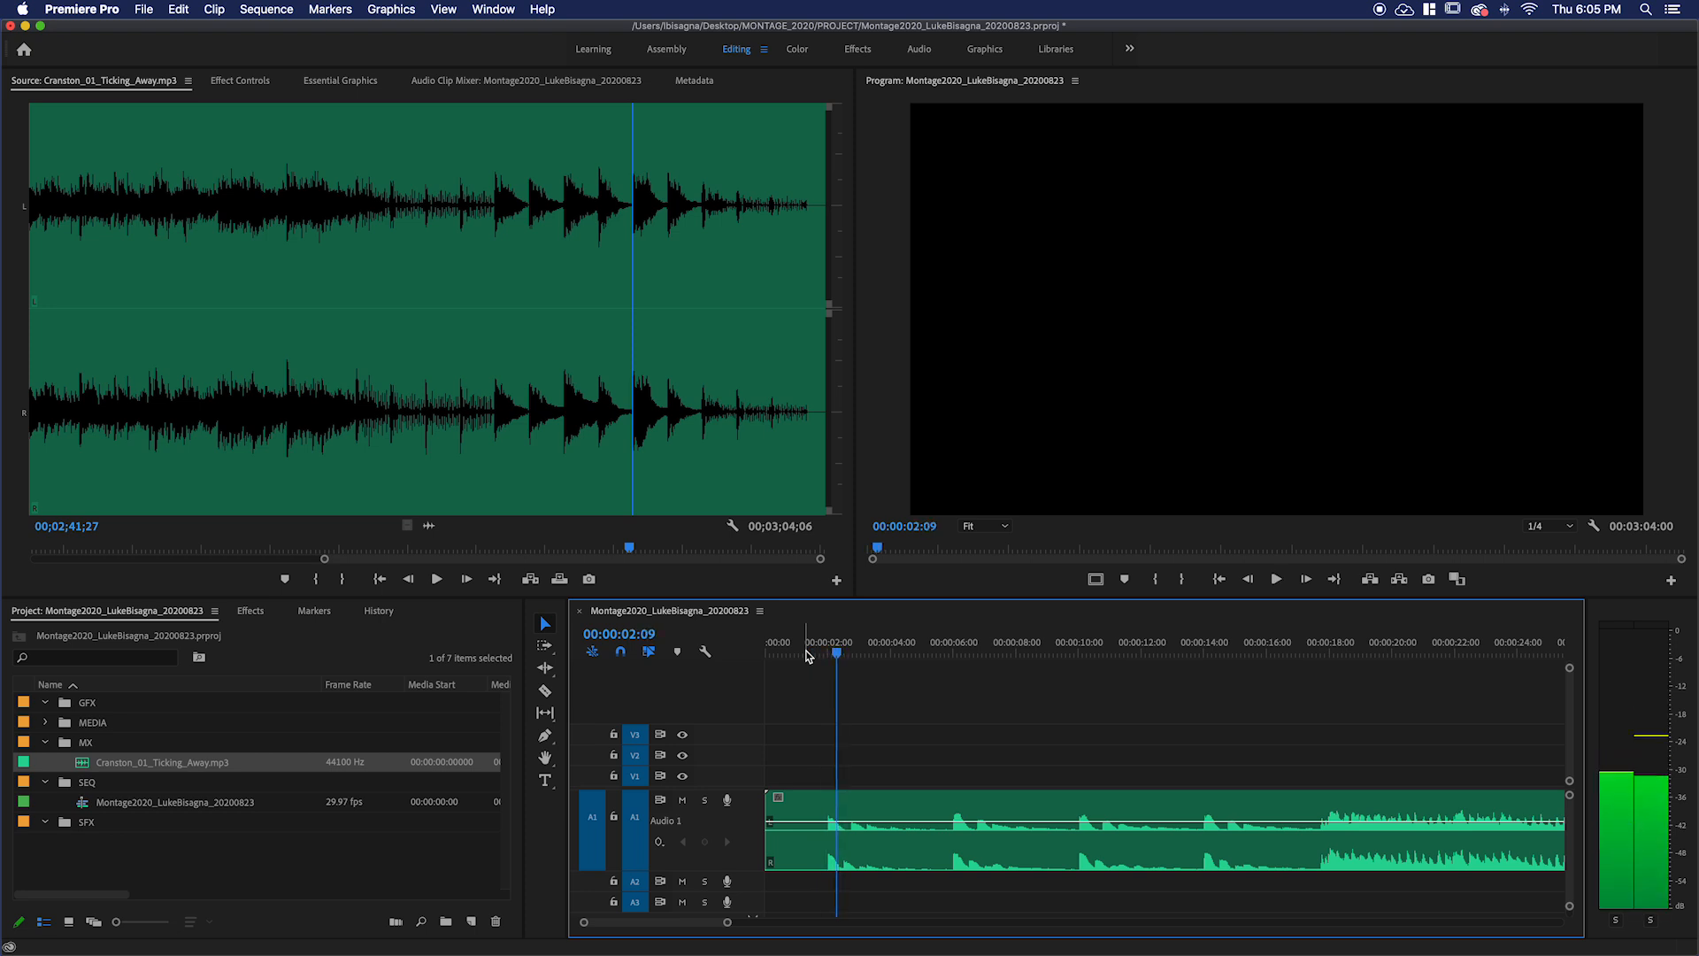
key(k)
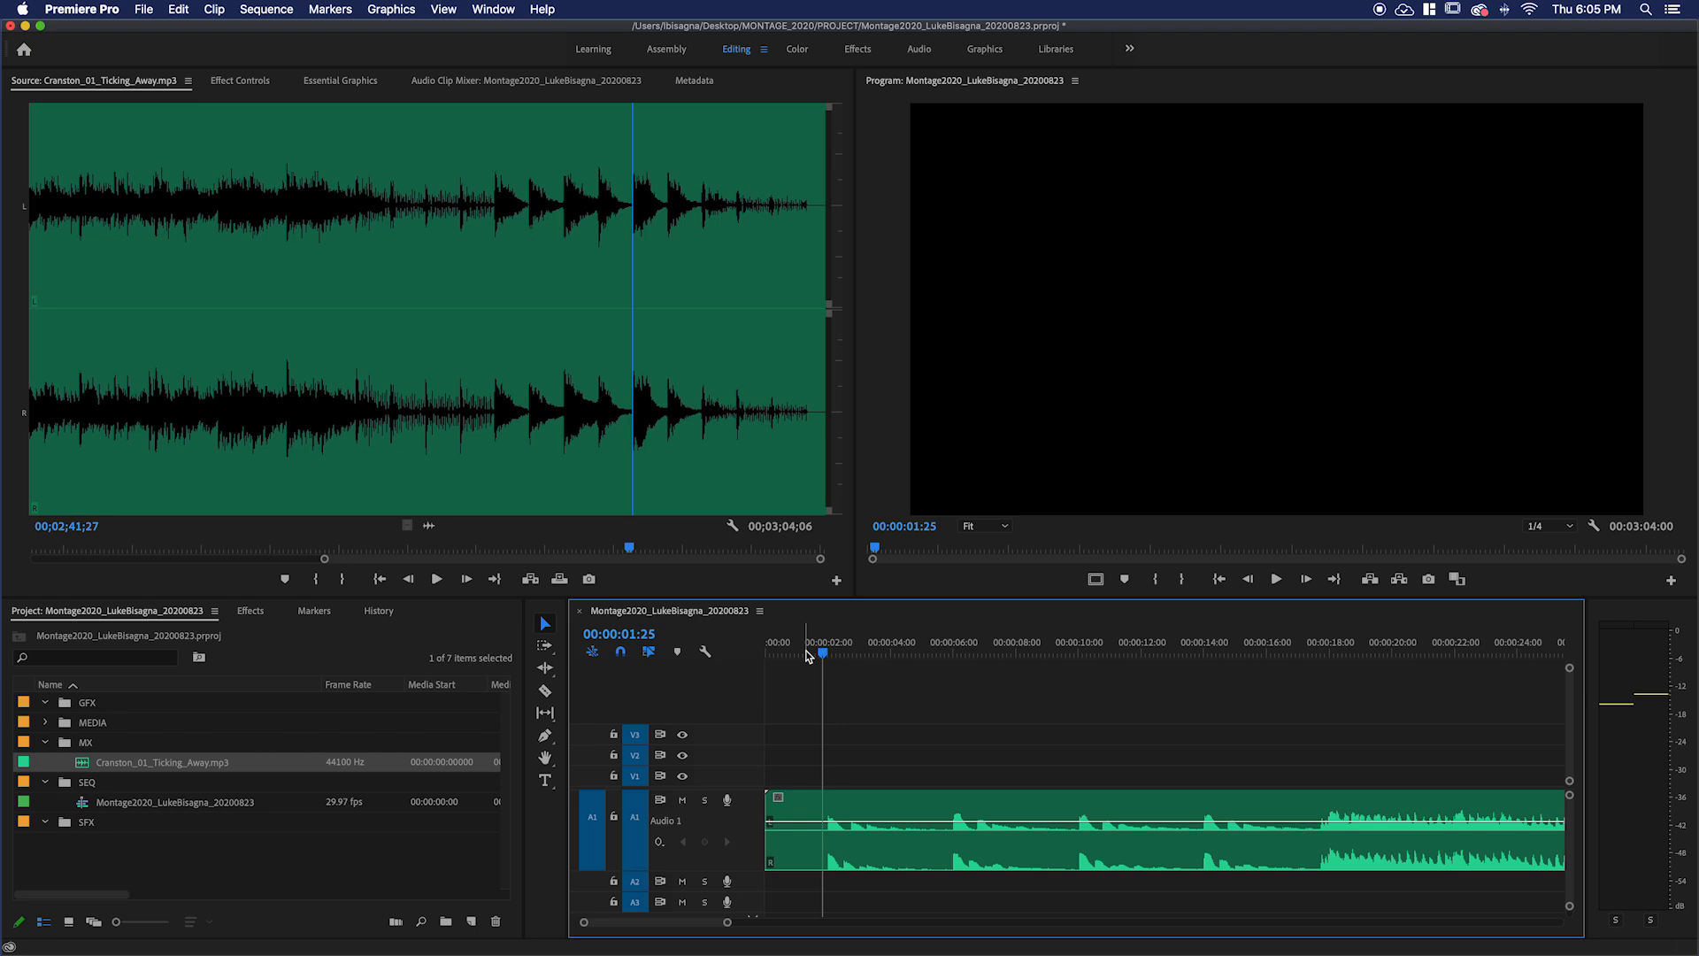
key(l)
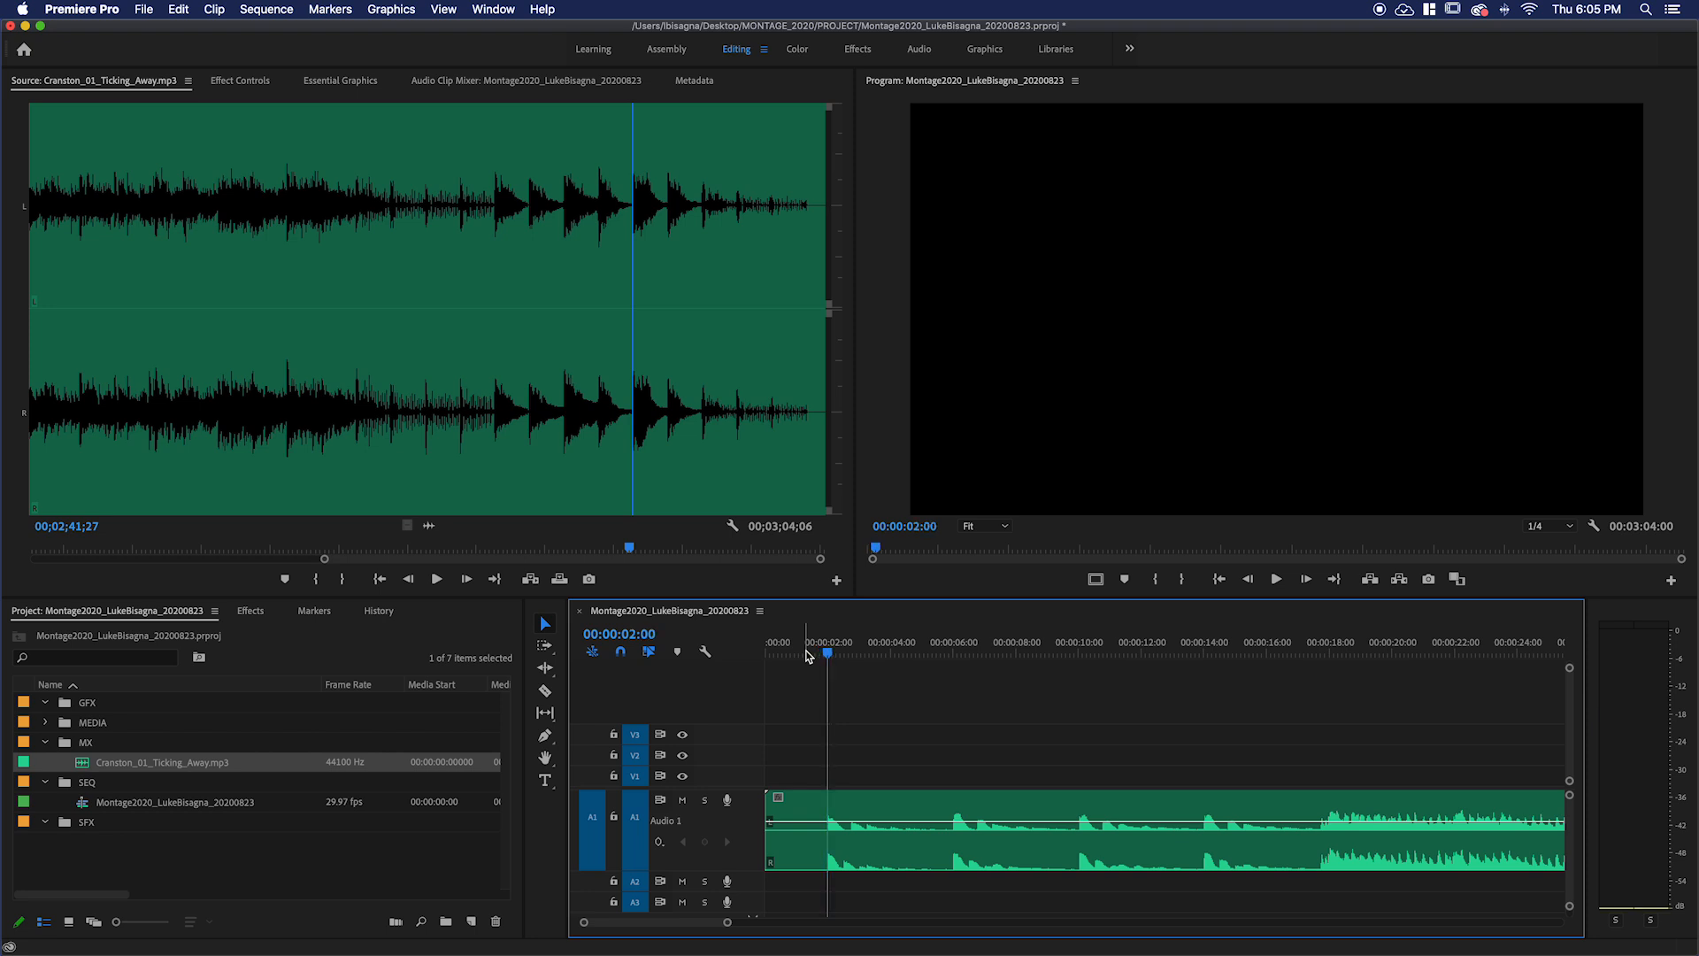
key(Left)
key(Left)
key(Right)
key(Right)
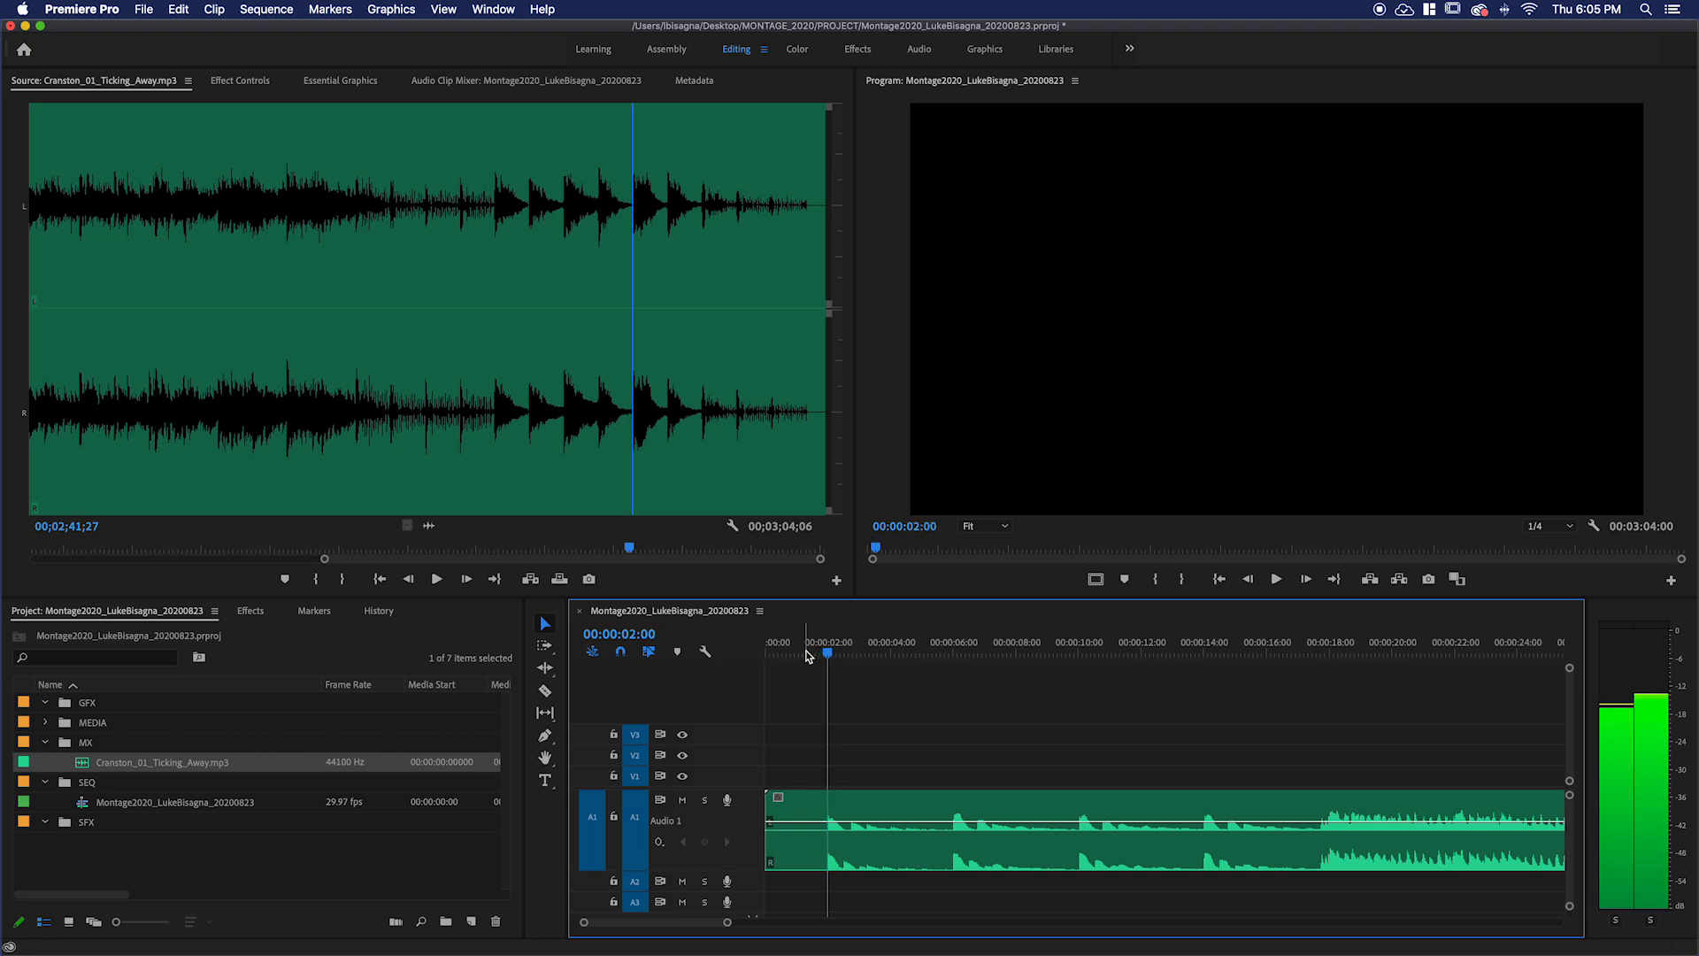
key(equal)
key(equal)
key(equal)
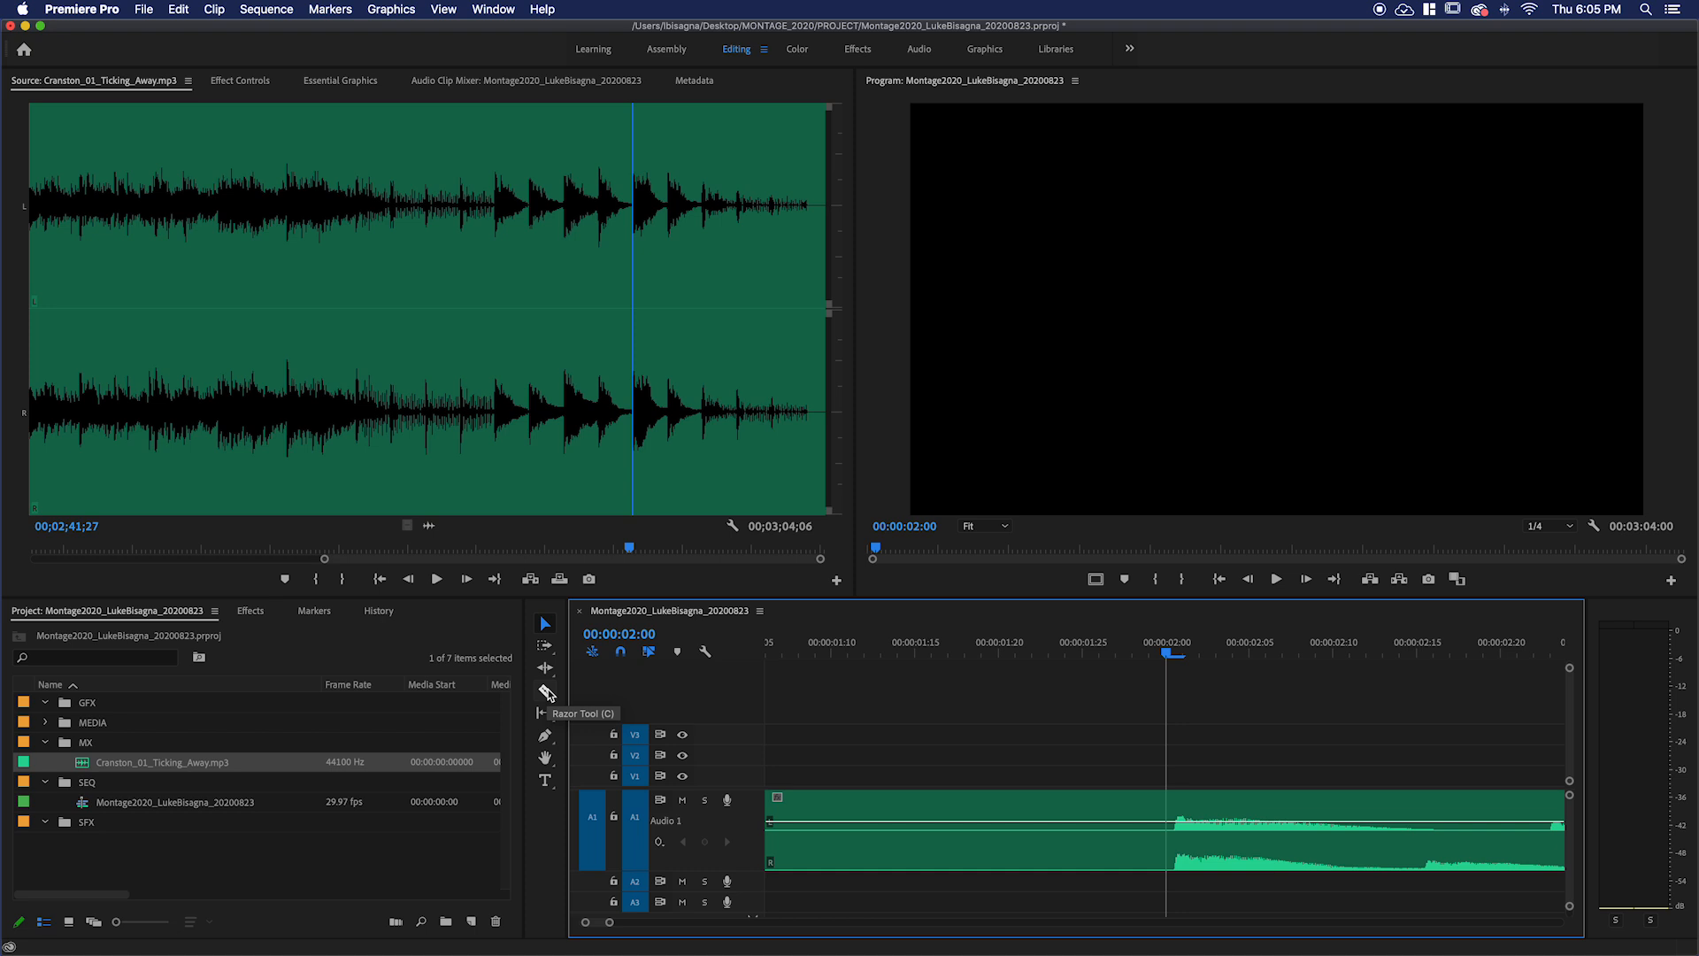
Split the music clip at 00:00:02:00 with the Razor tool, and undo the cut.
click(546, 690)
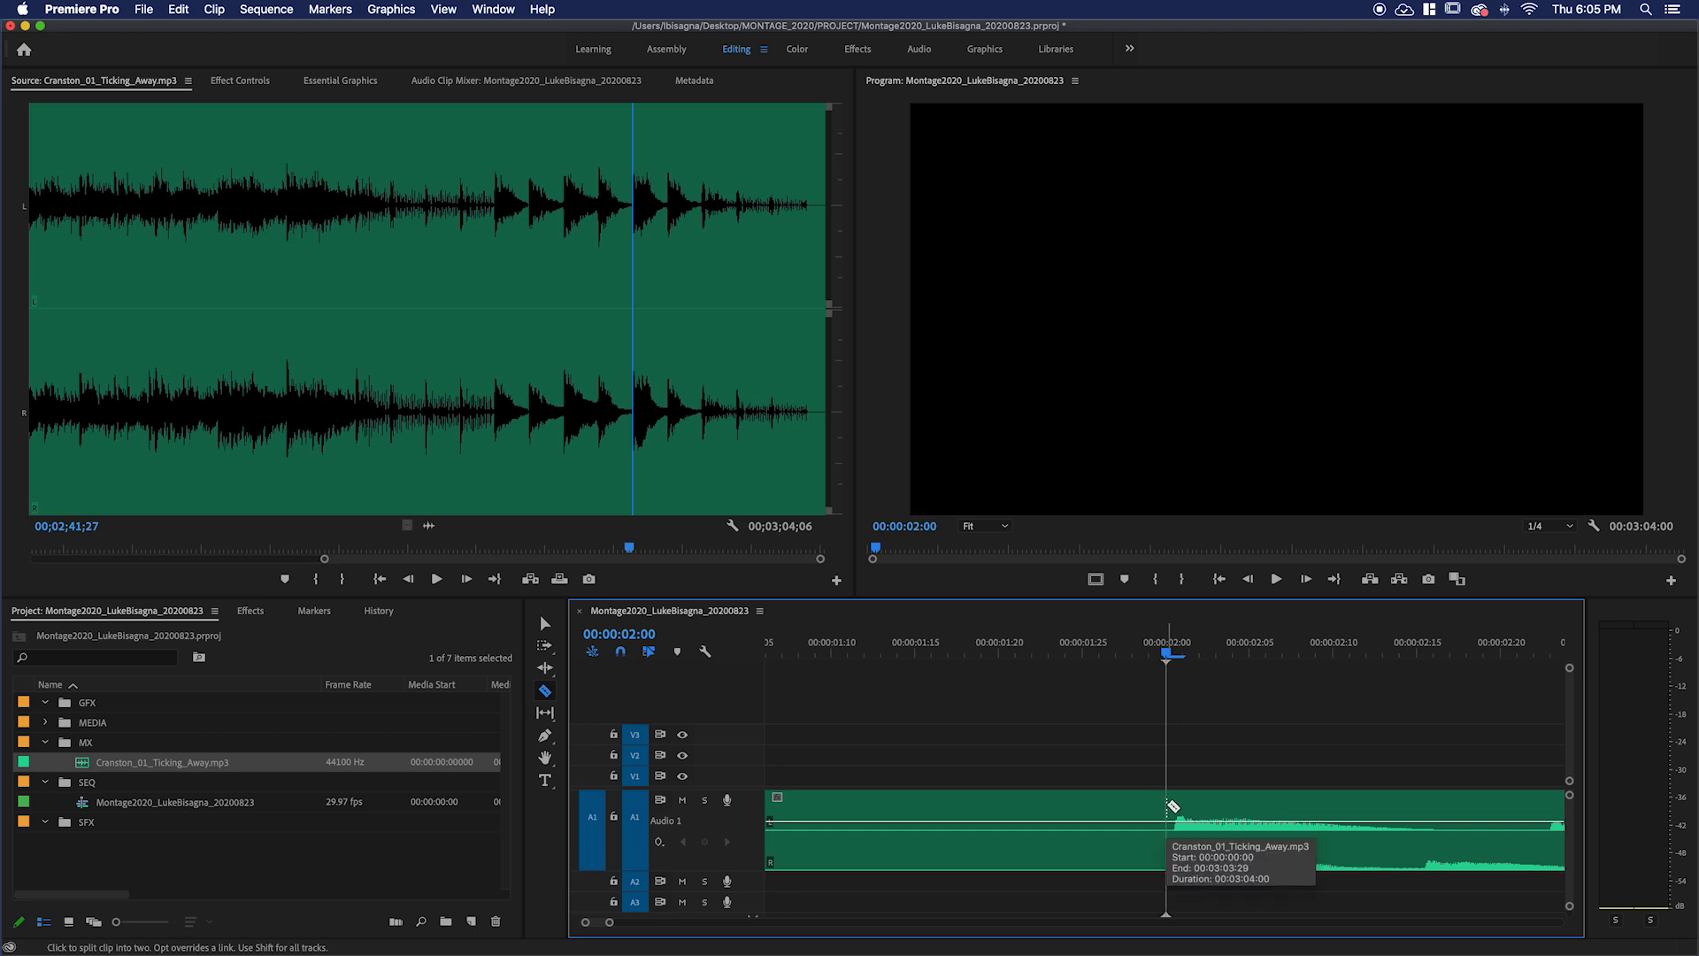
click(1172, 805)
drag(1151, 652, 1098, 652)
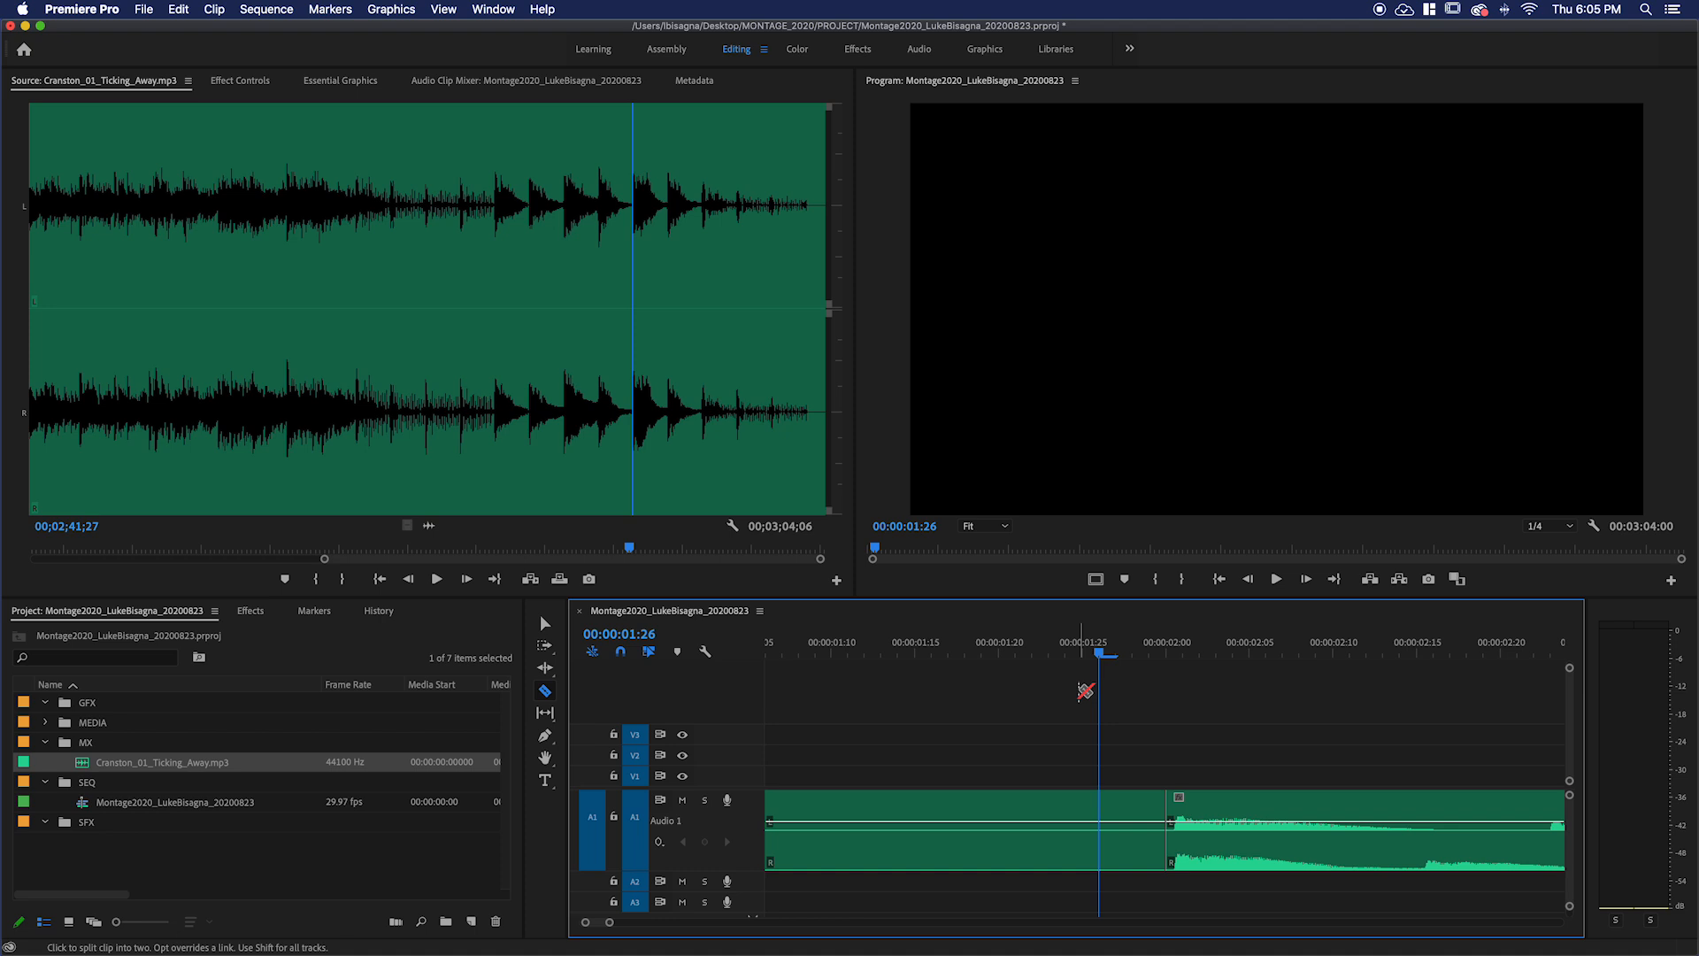
key(v)
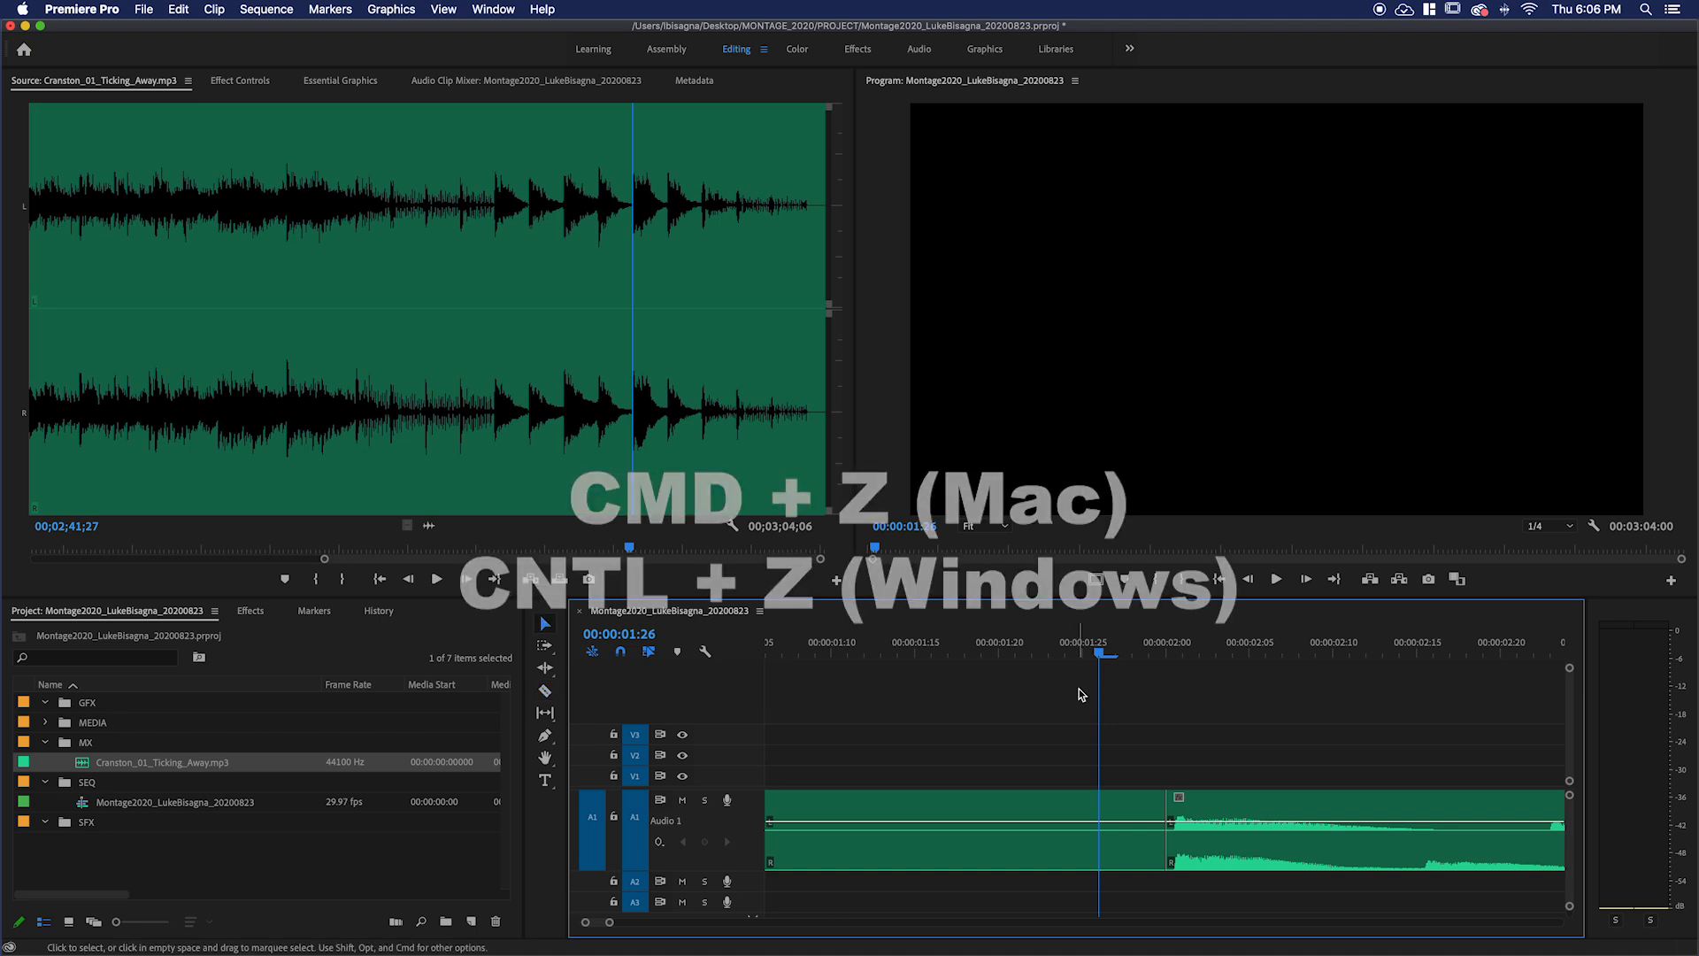
key(super+z)
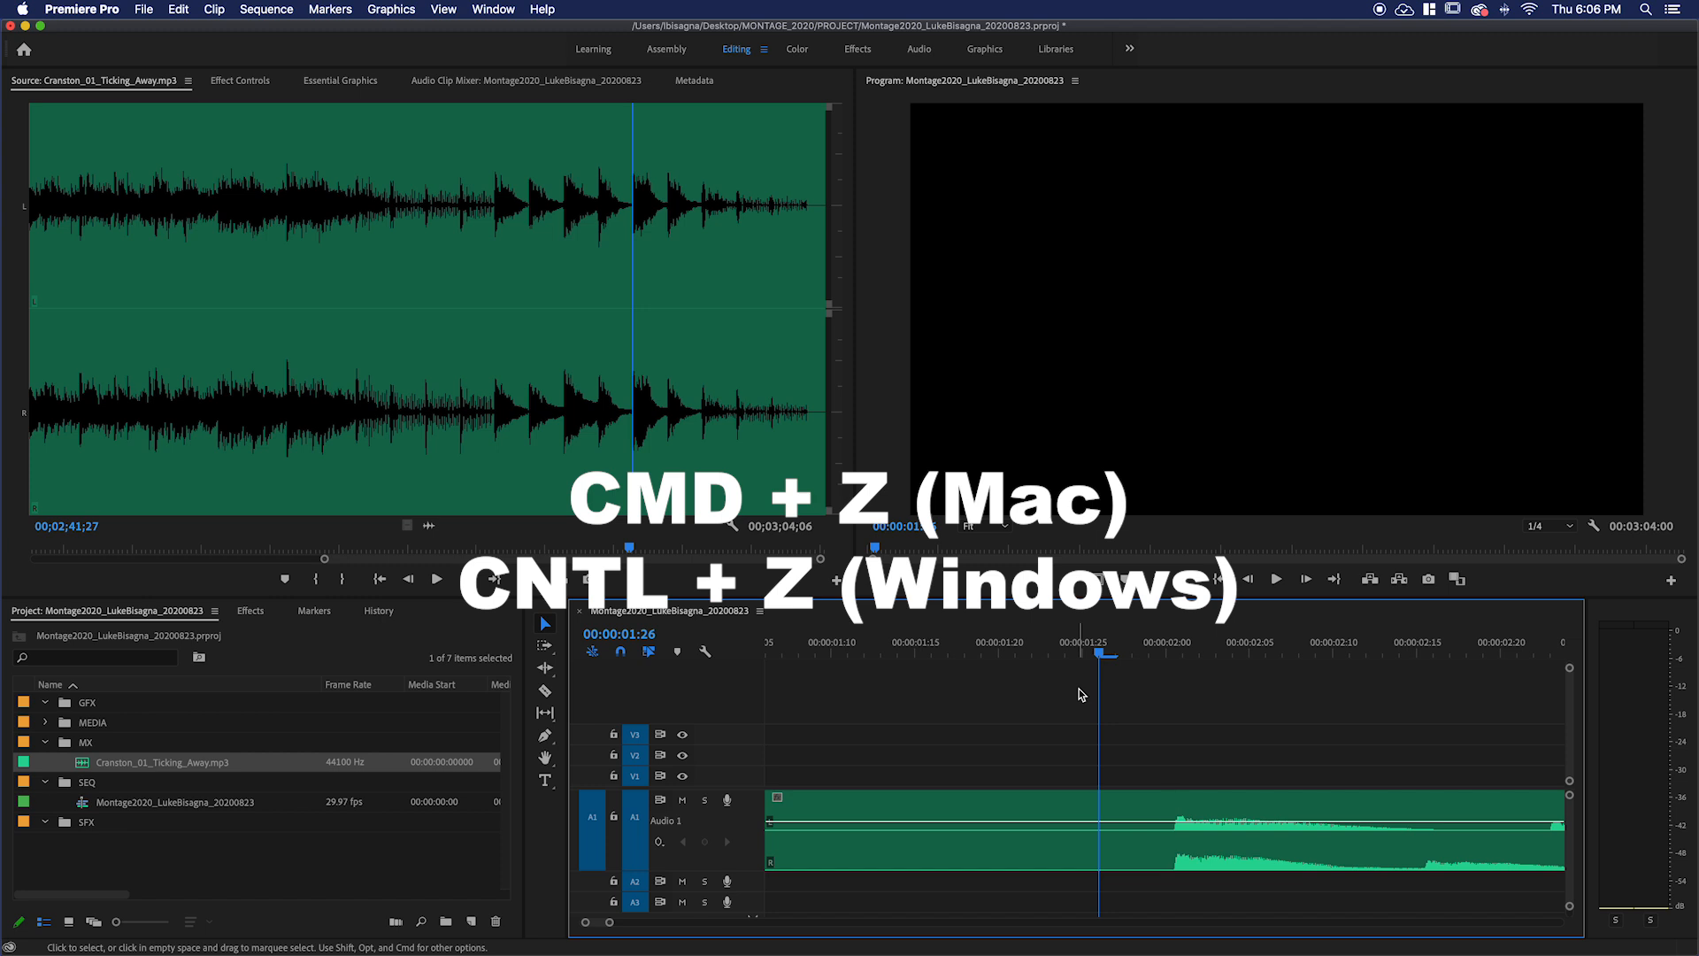
Return the playhead to 00:00:02:00 and split the selected music clip there with an edit at the playhead.
click(1154, 653)
key(Right)
key(Left)
key(Left)
key(Right)
key(Right)
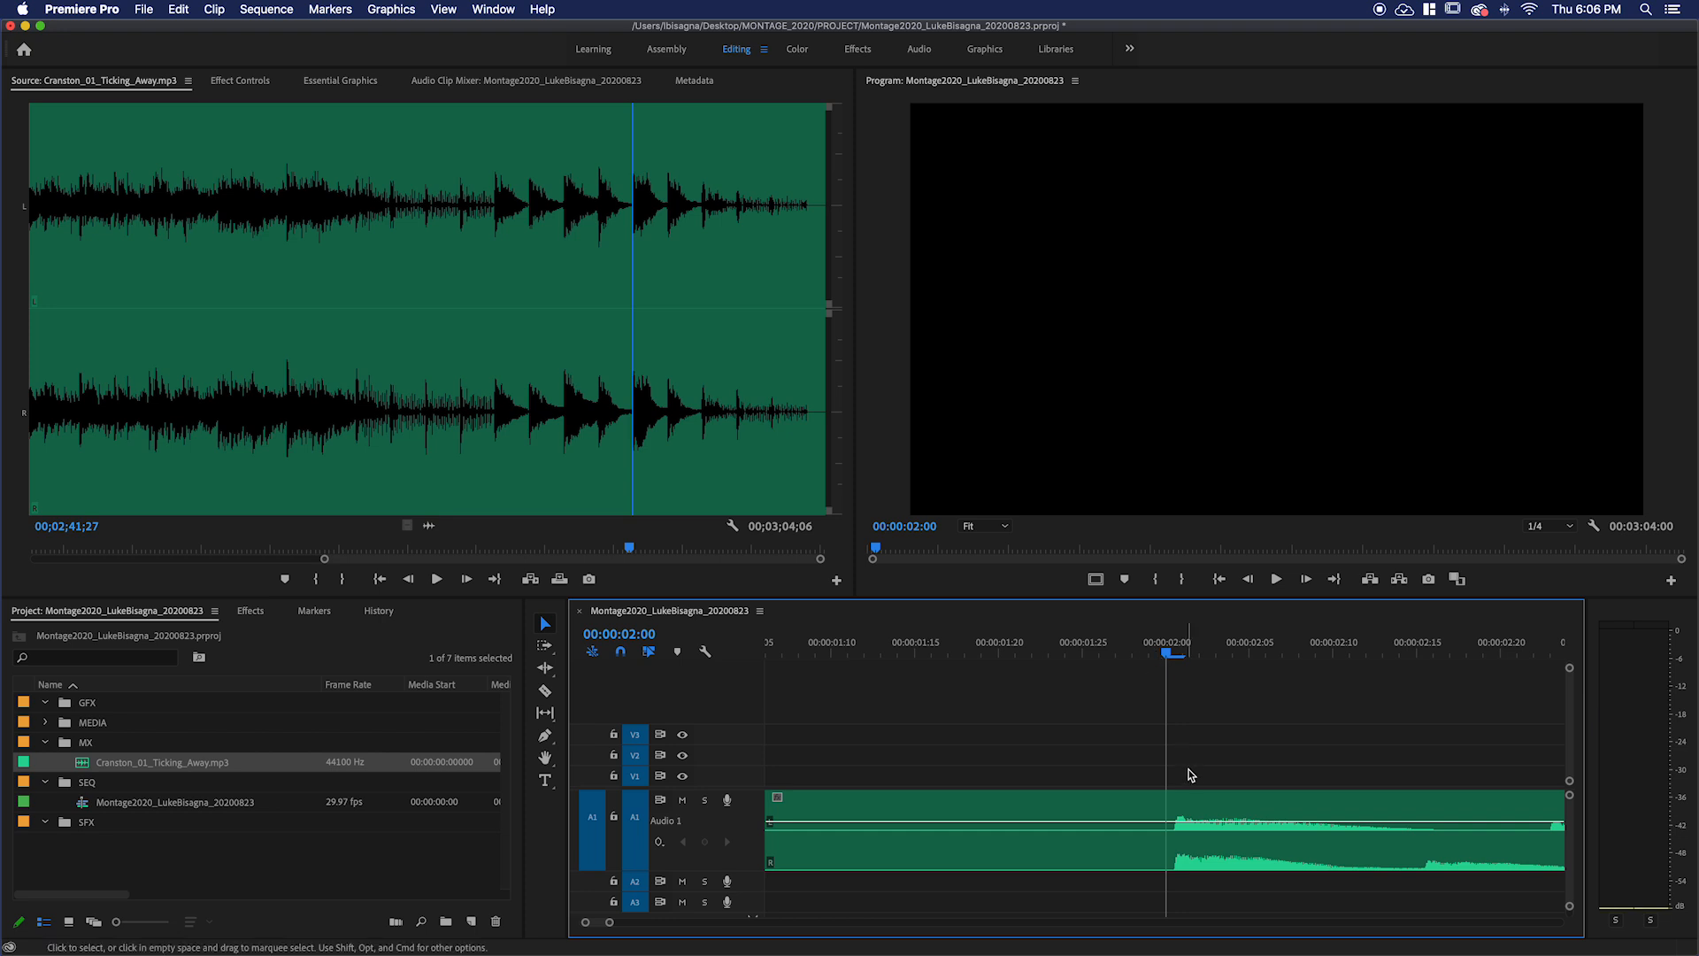
click(1210, 806)
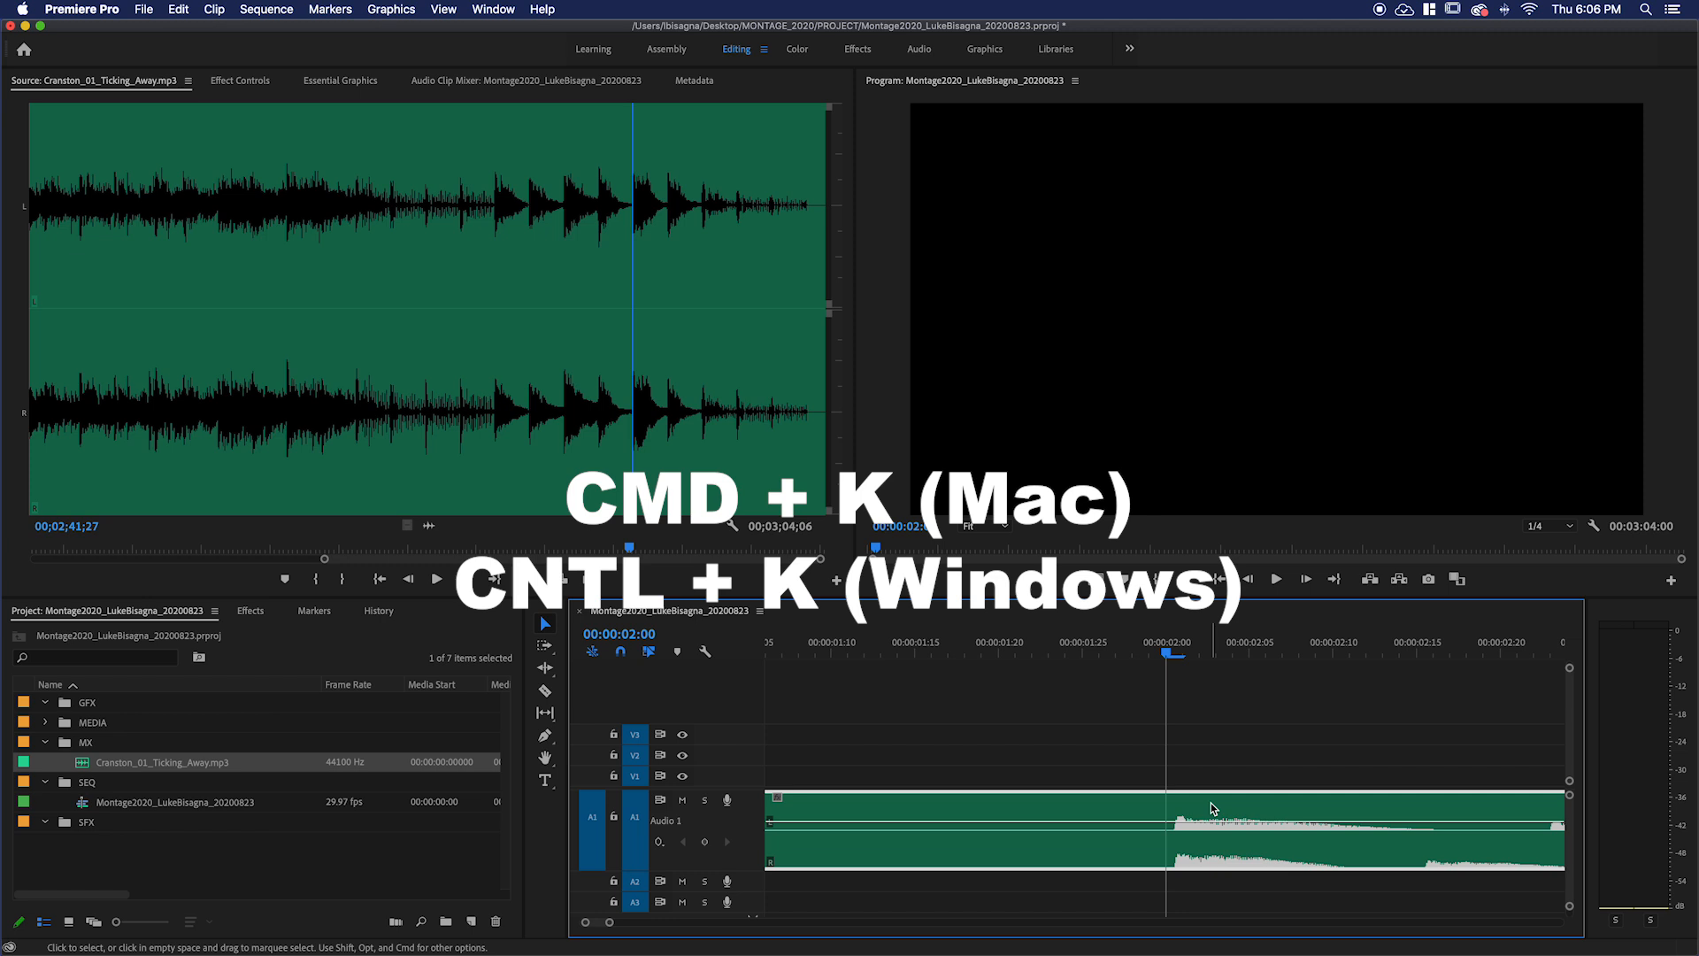
key(super+k)
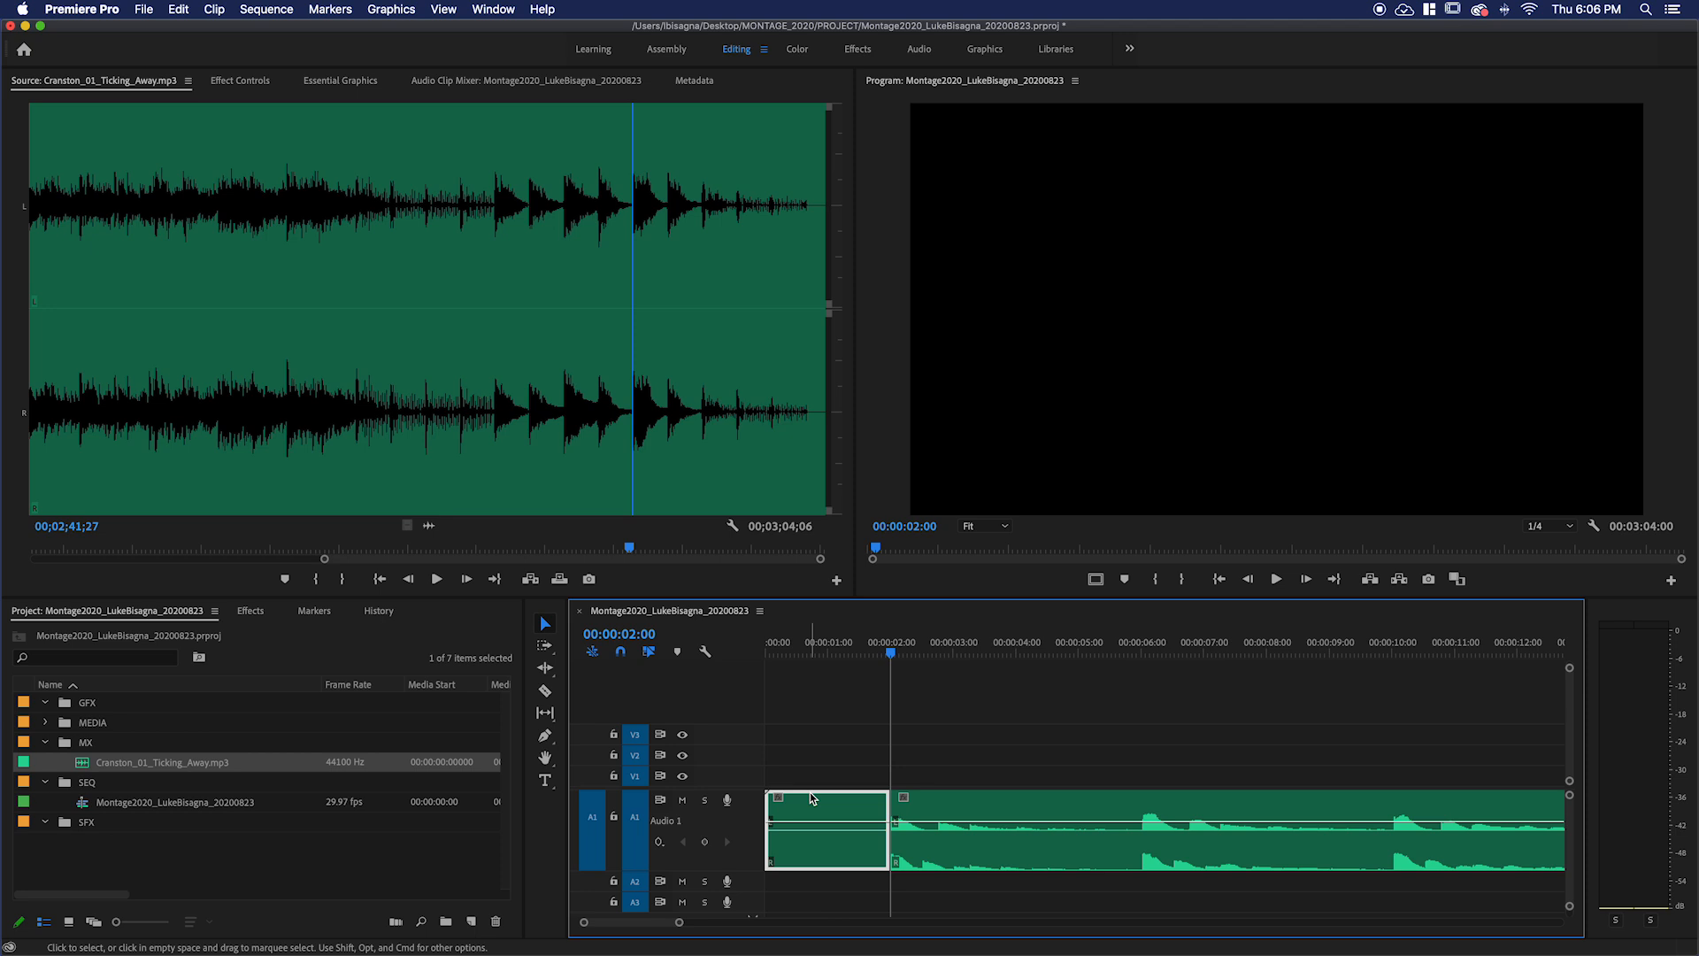
Delete the silent segment before 00:00:02:00, close the gap it leaves, and undo the deletions.
key(Delete)
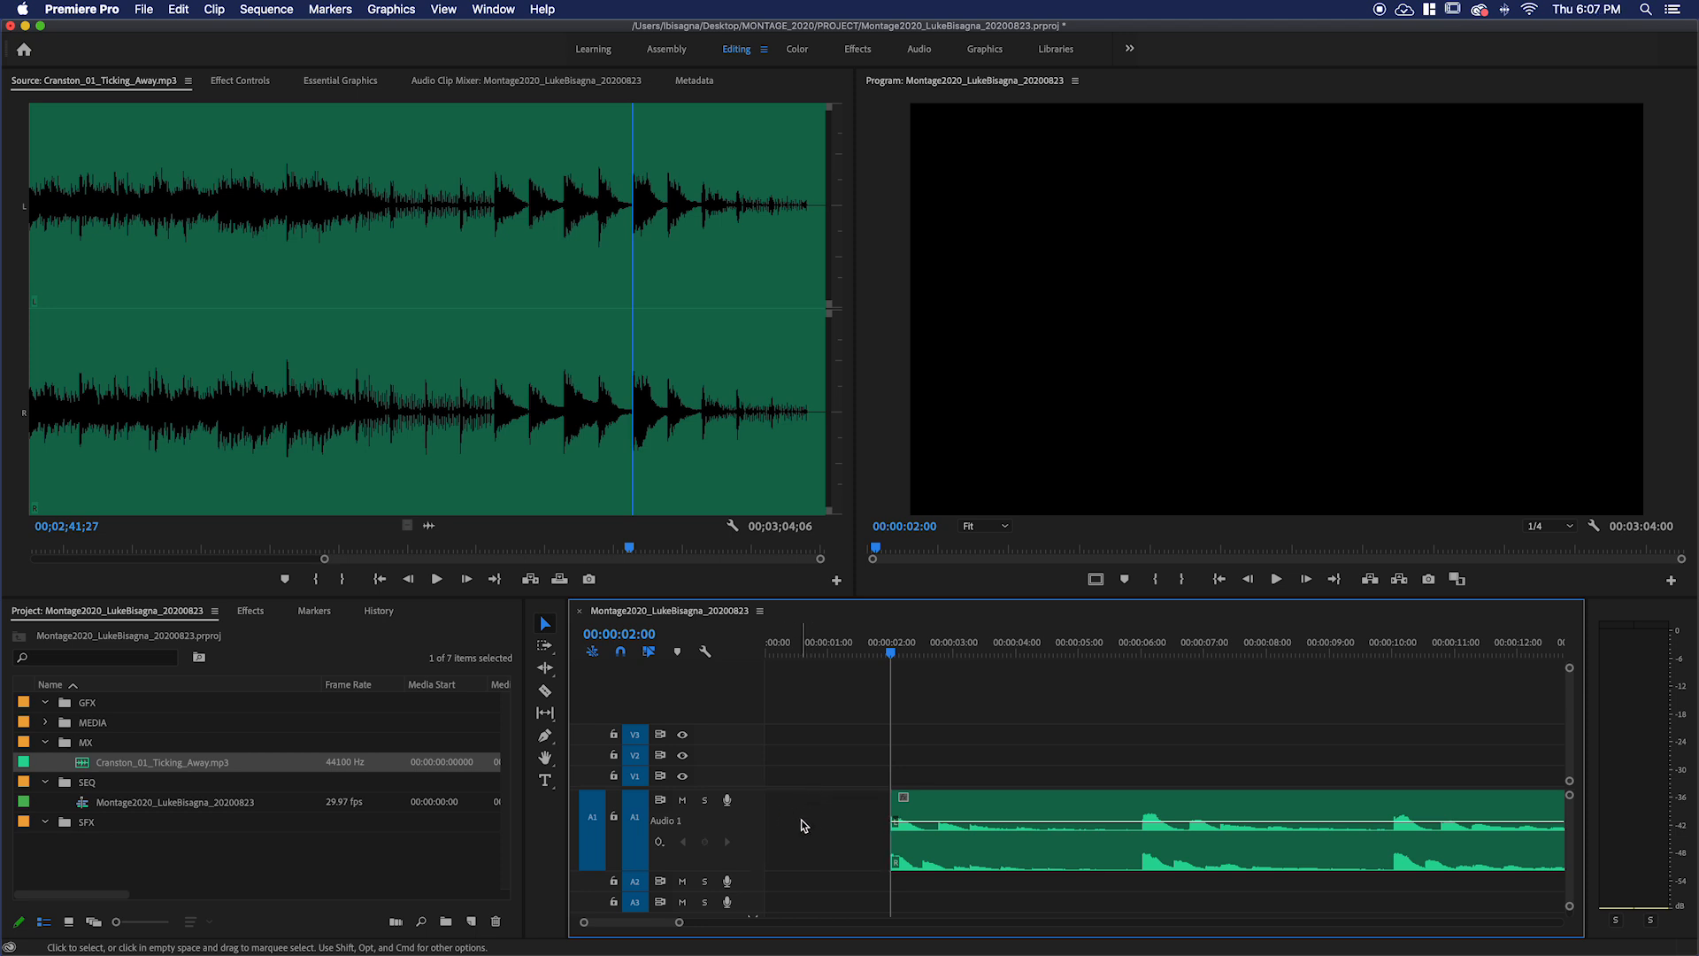
click(801, 821)
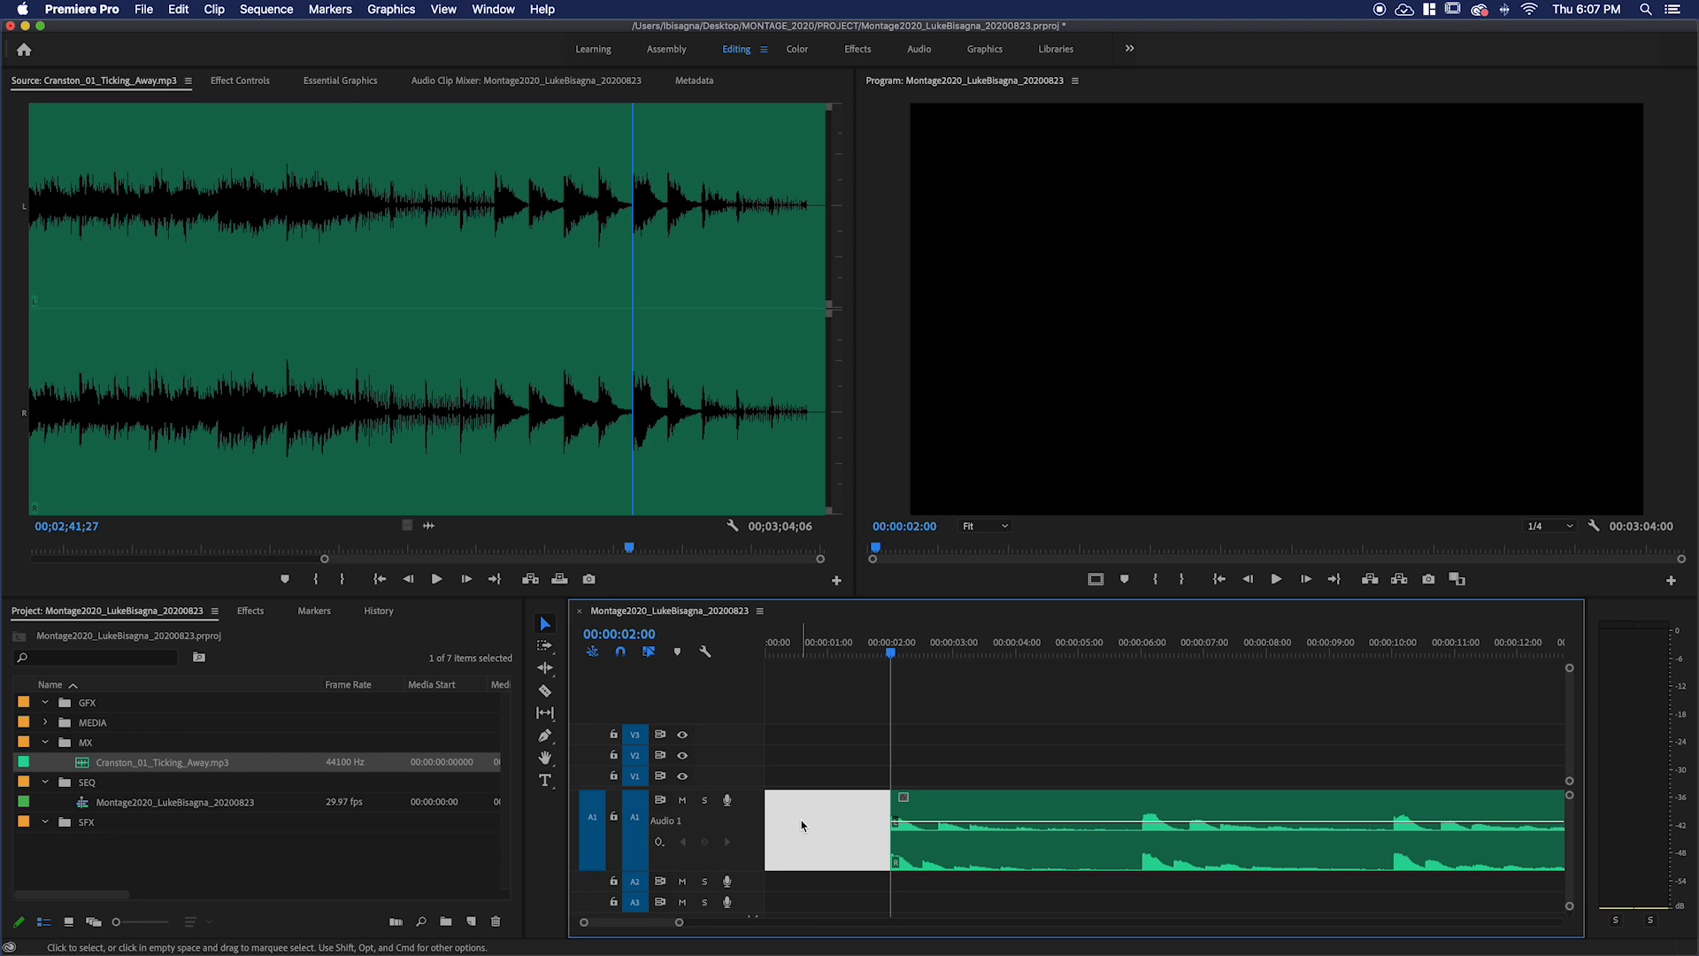
key(Delete)
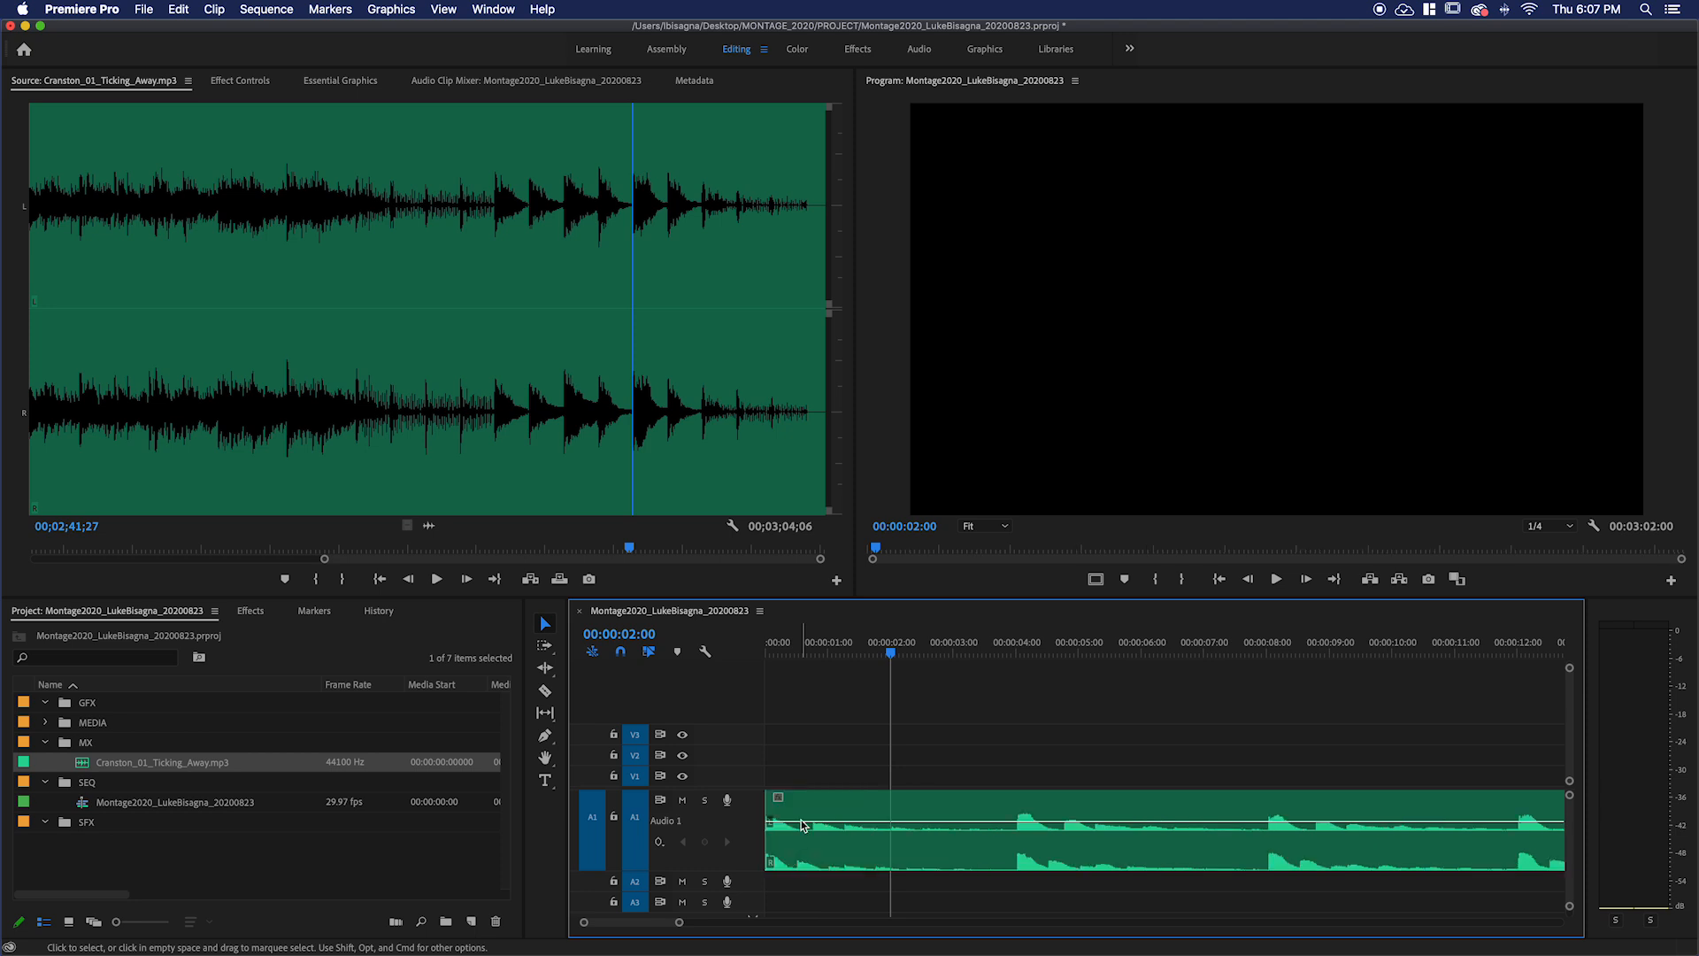
key(super+z)
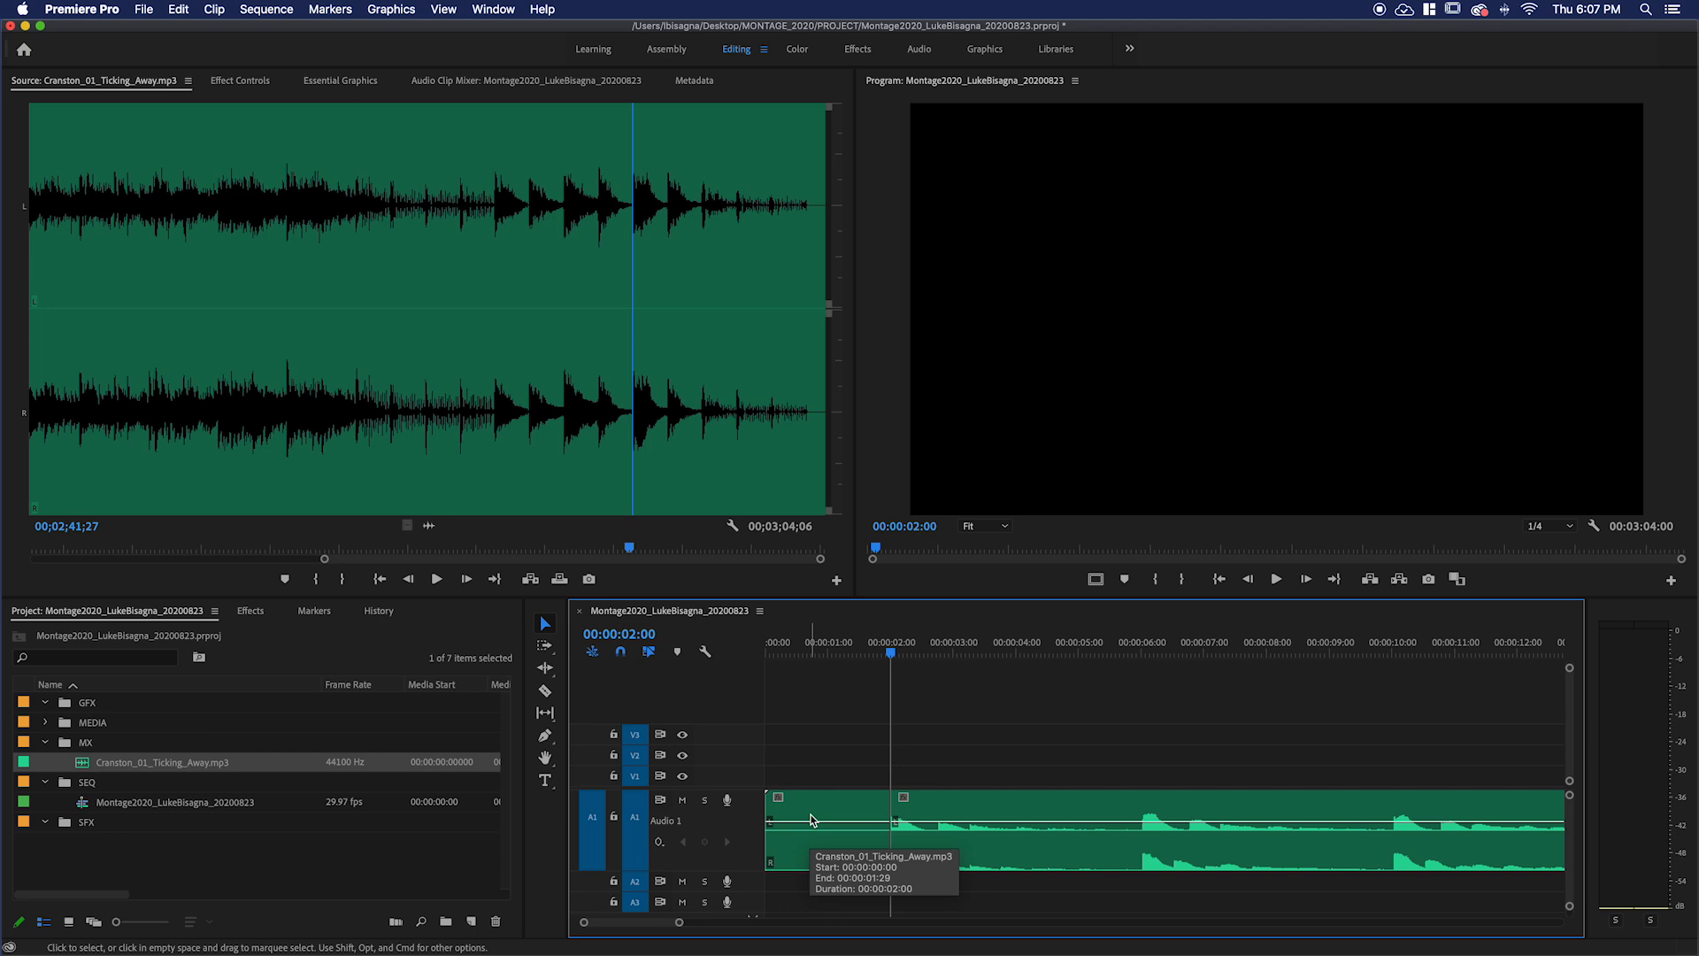
Ripple delete the silent opening segment in one operation, and undo it.
click(816, 812)
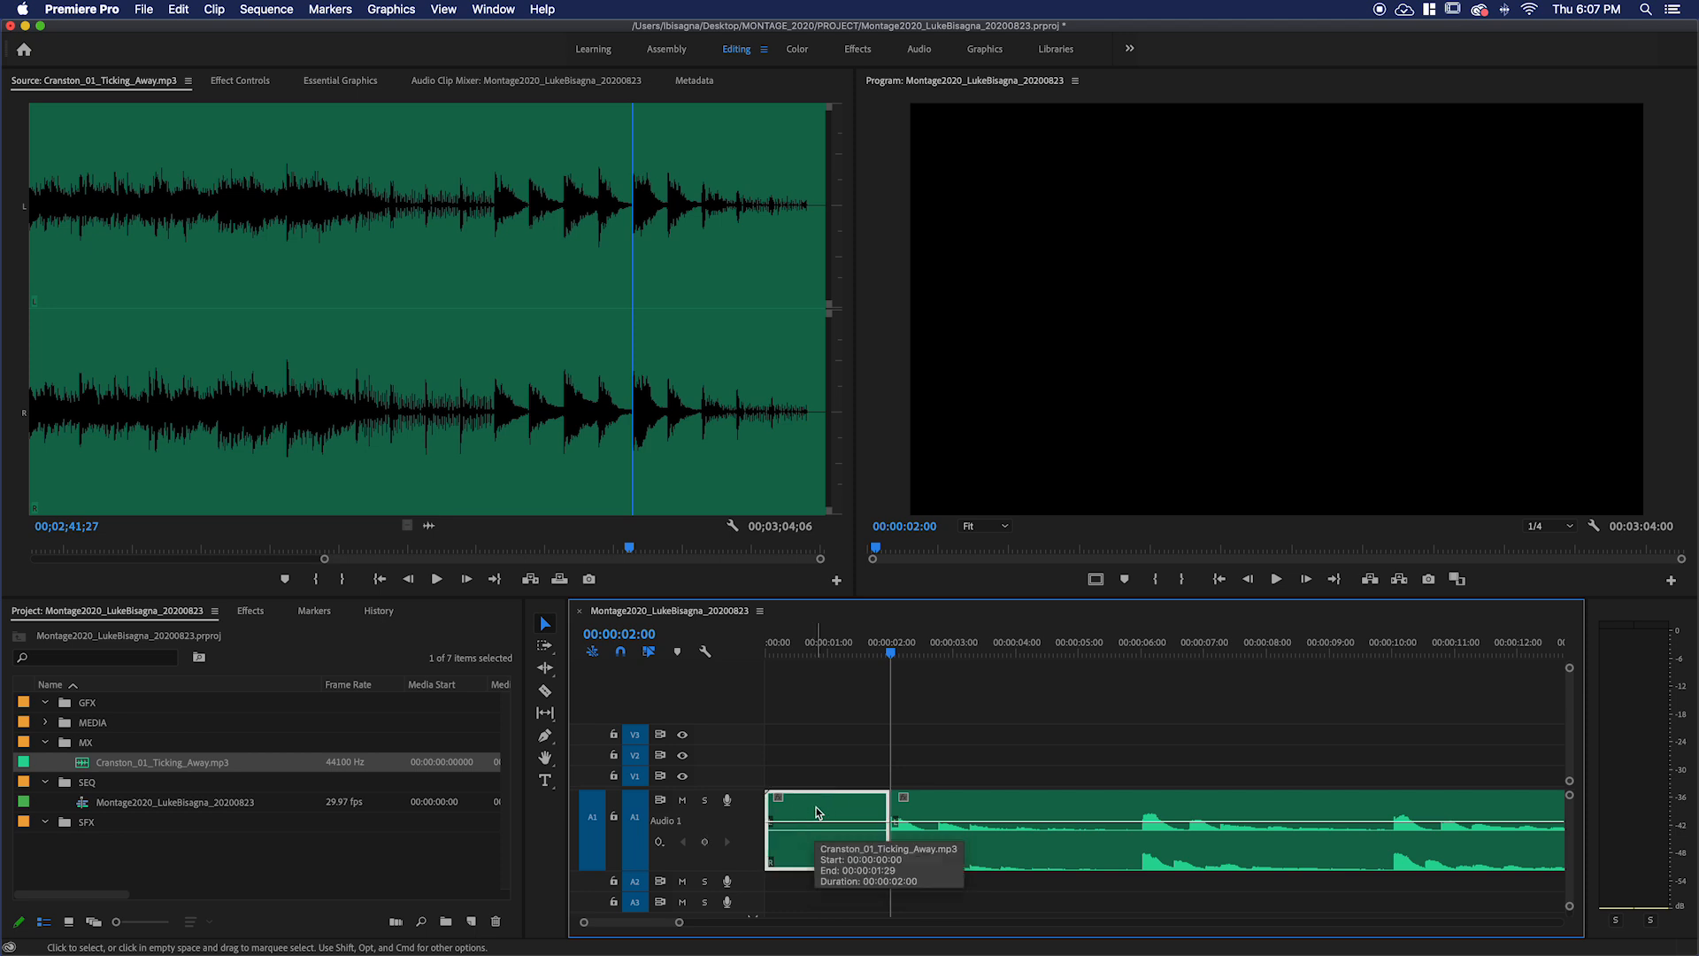
key(shift)
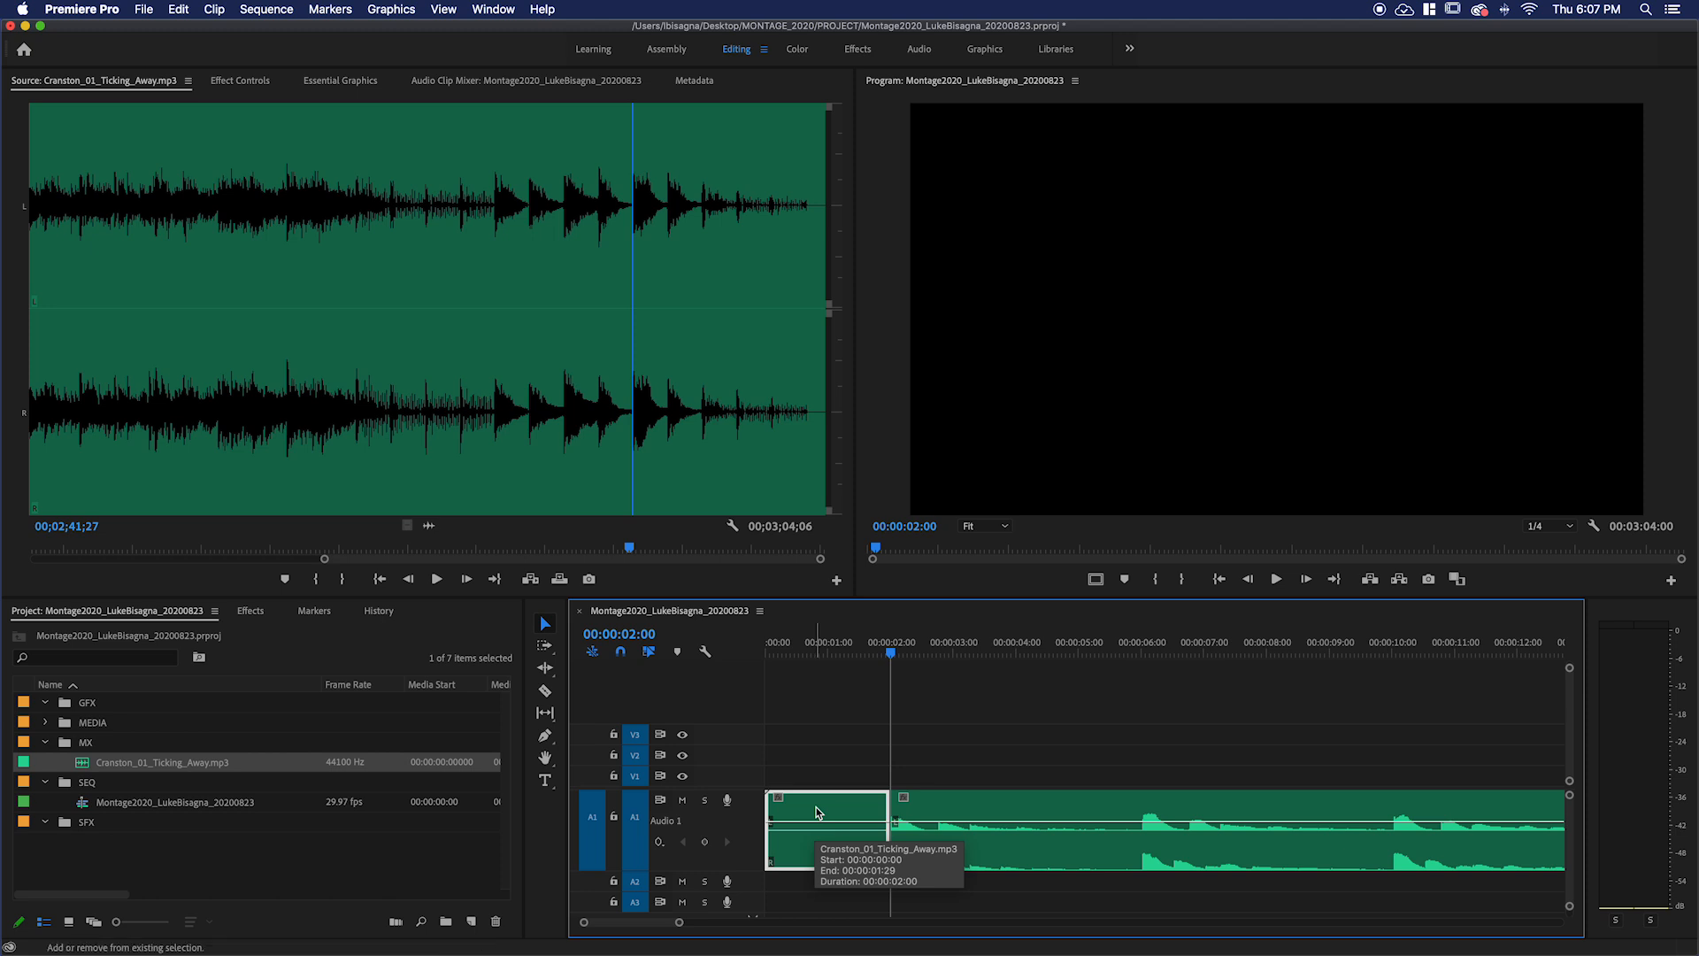
key(q)
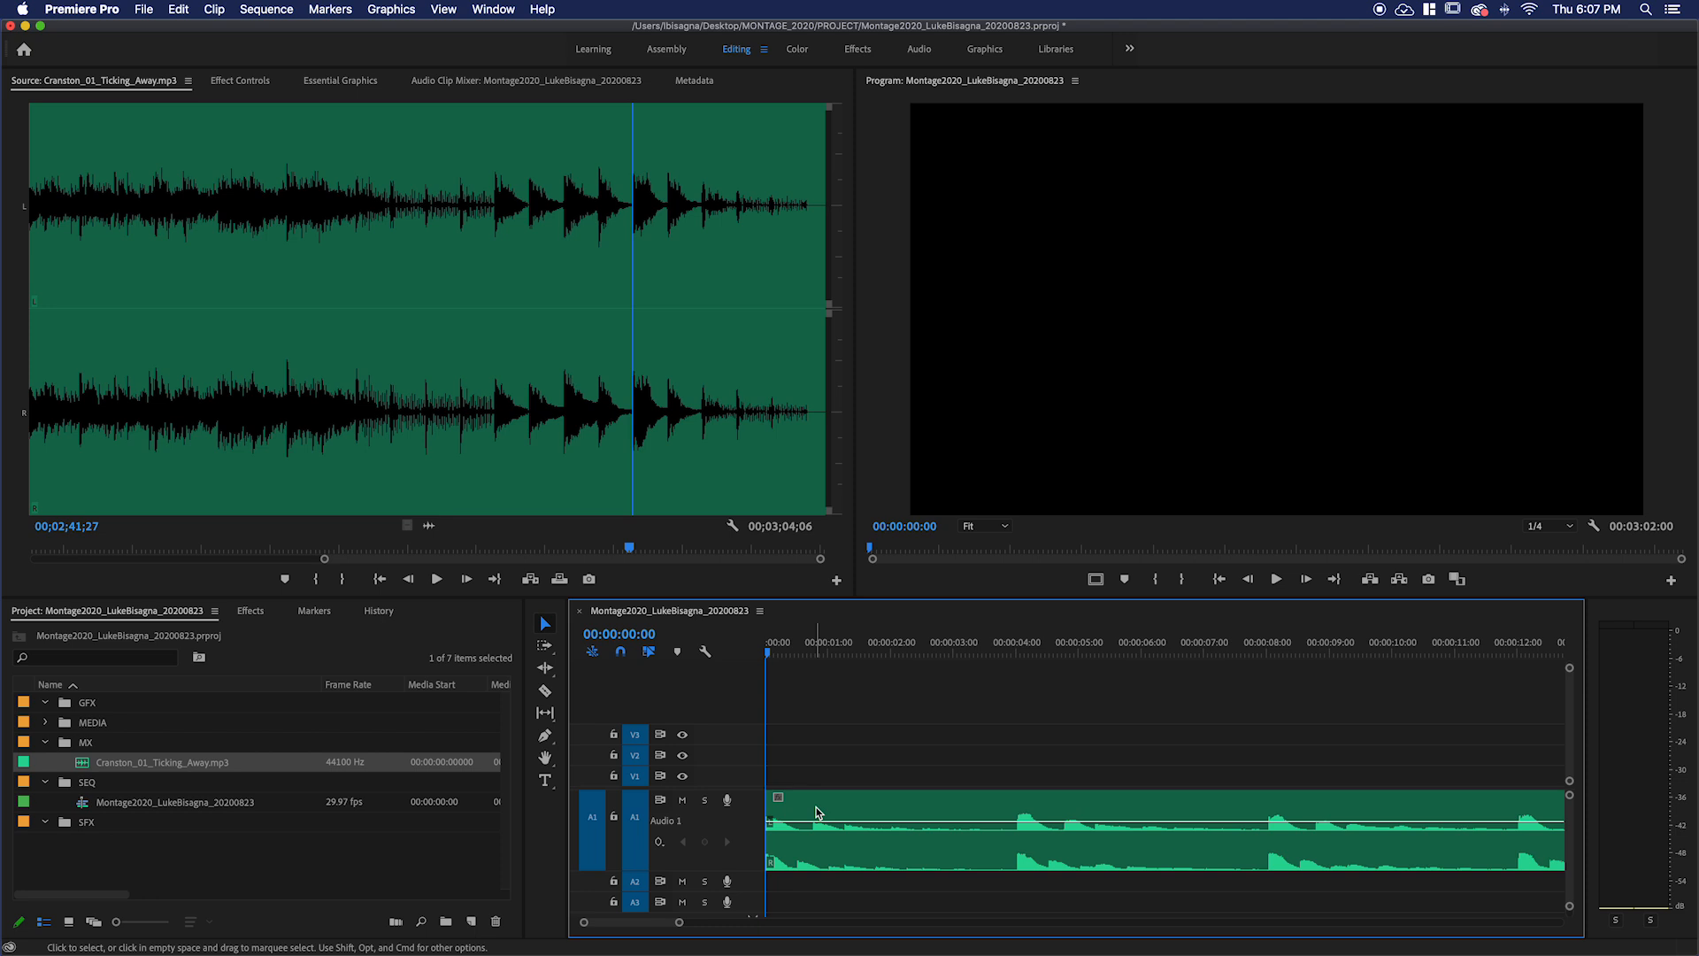
key(super+z)
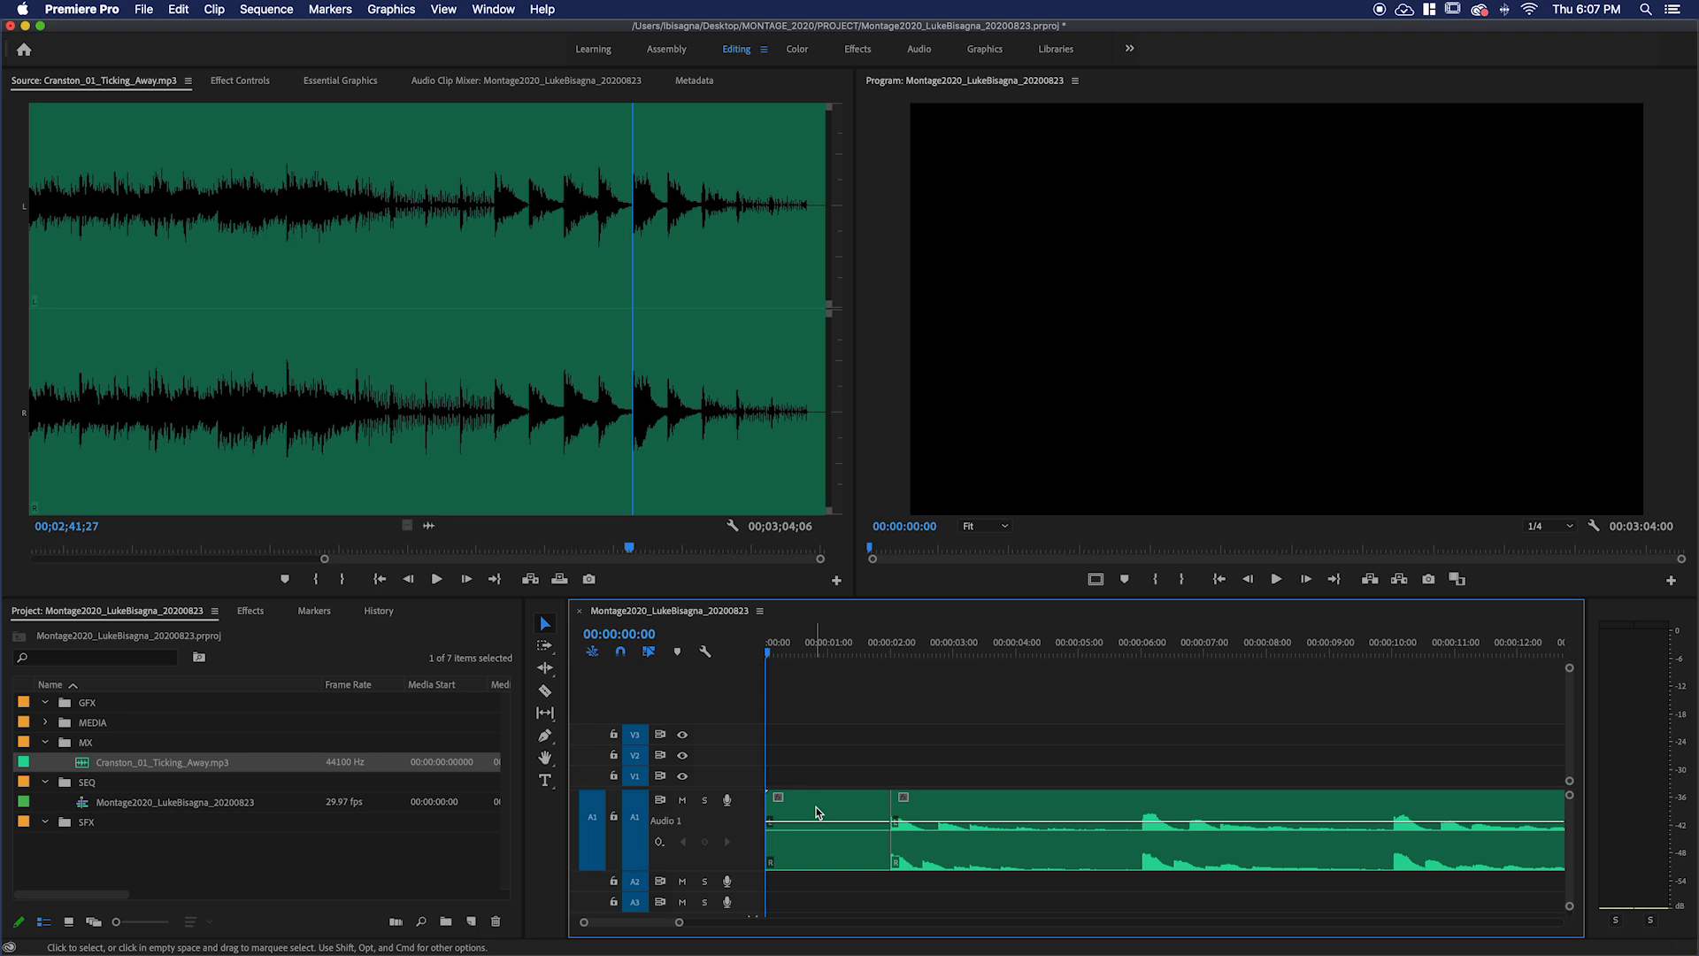
Delete the silent opening segment and move the remaining music clip to the sequence start at 00:00:00:00.
click(816, 806)
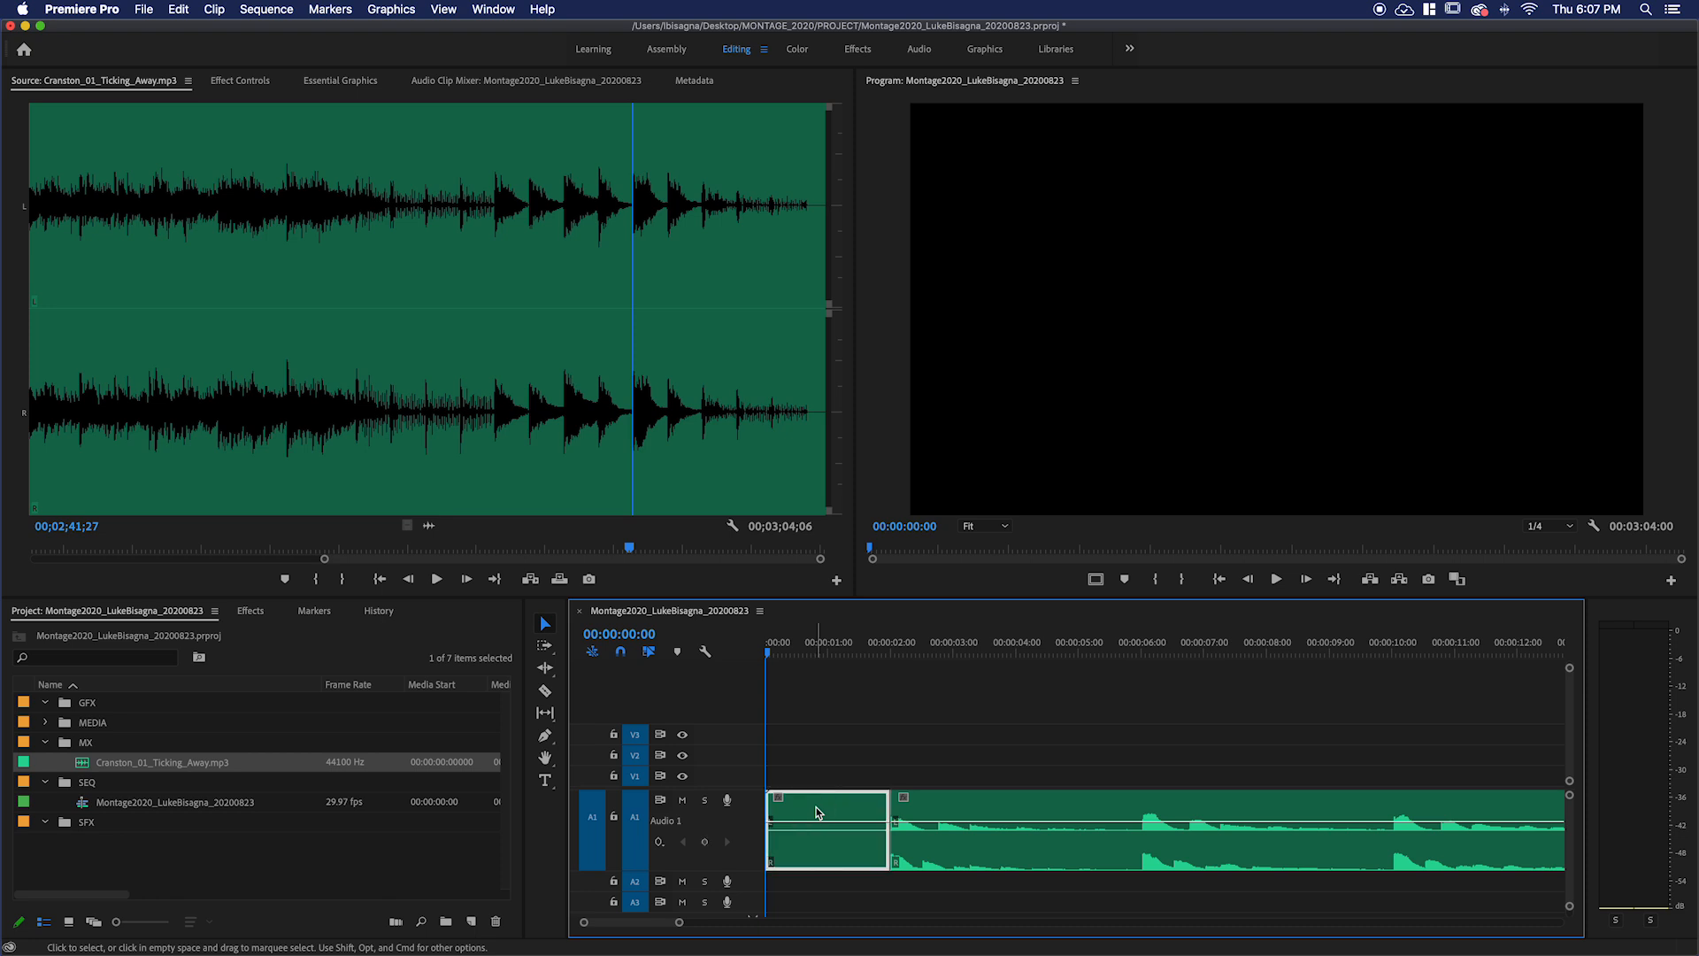
key(Delete)
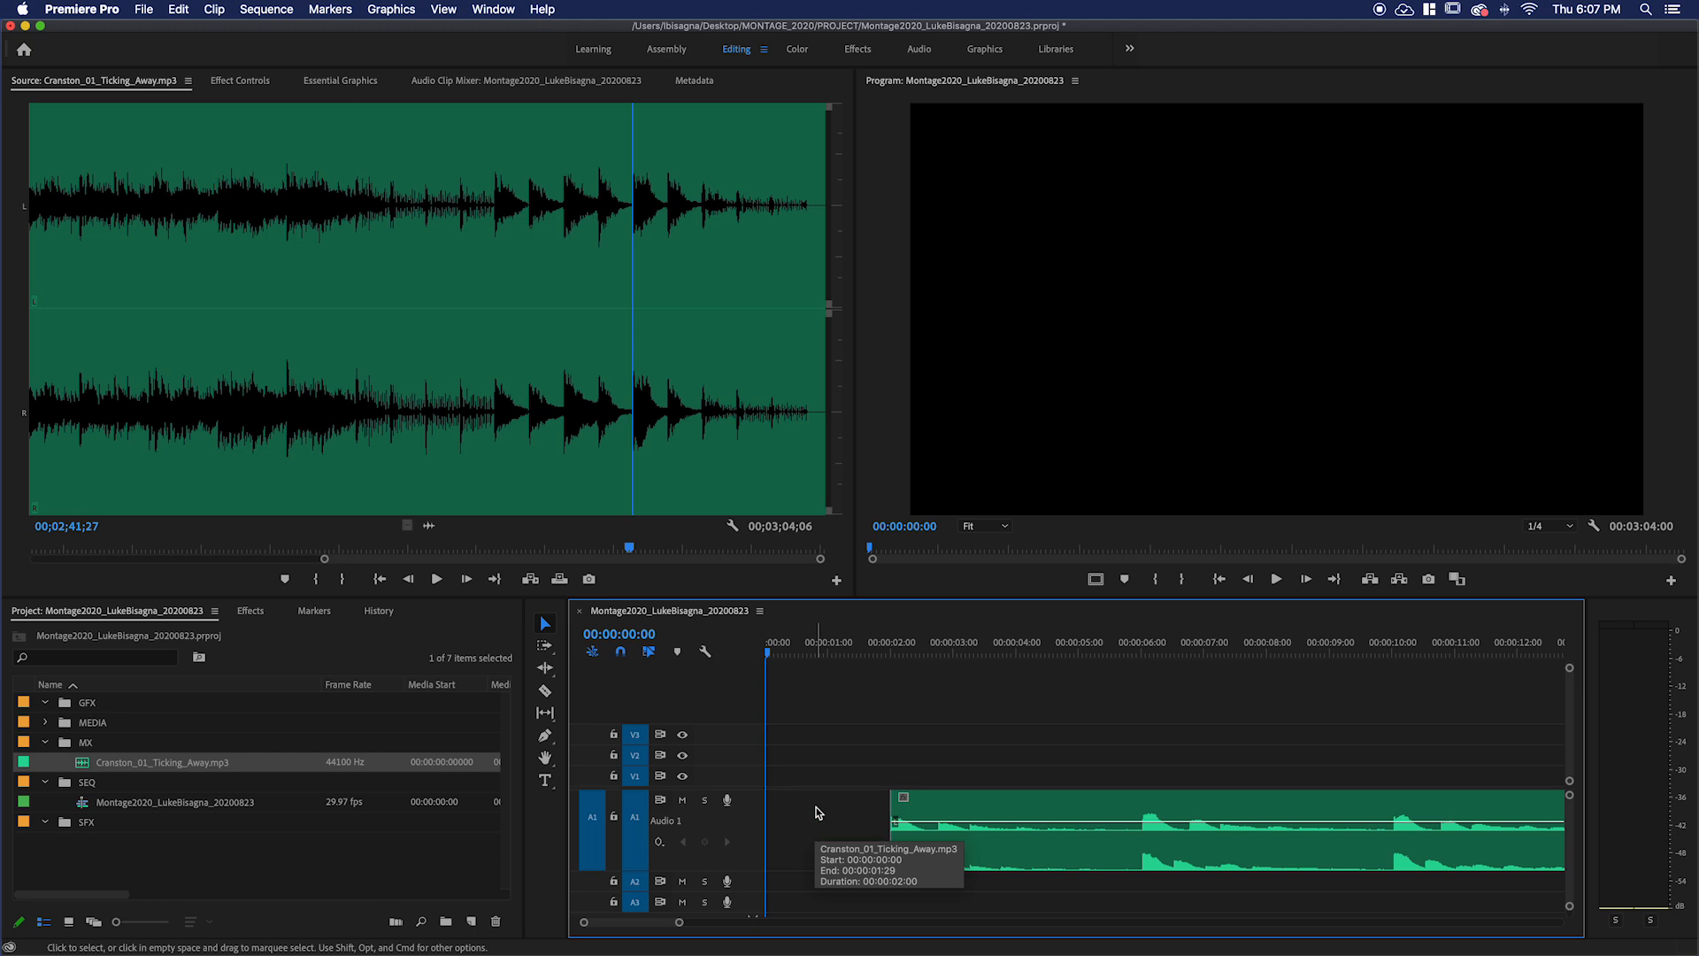
click(816, 812)
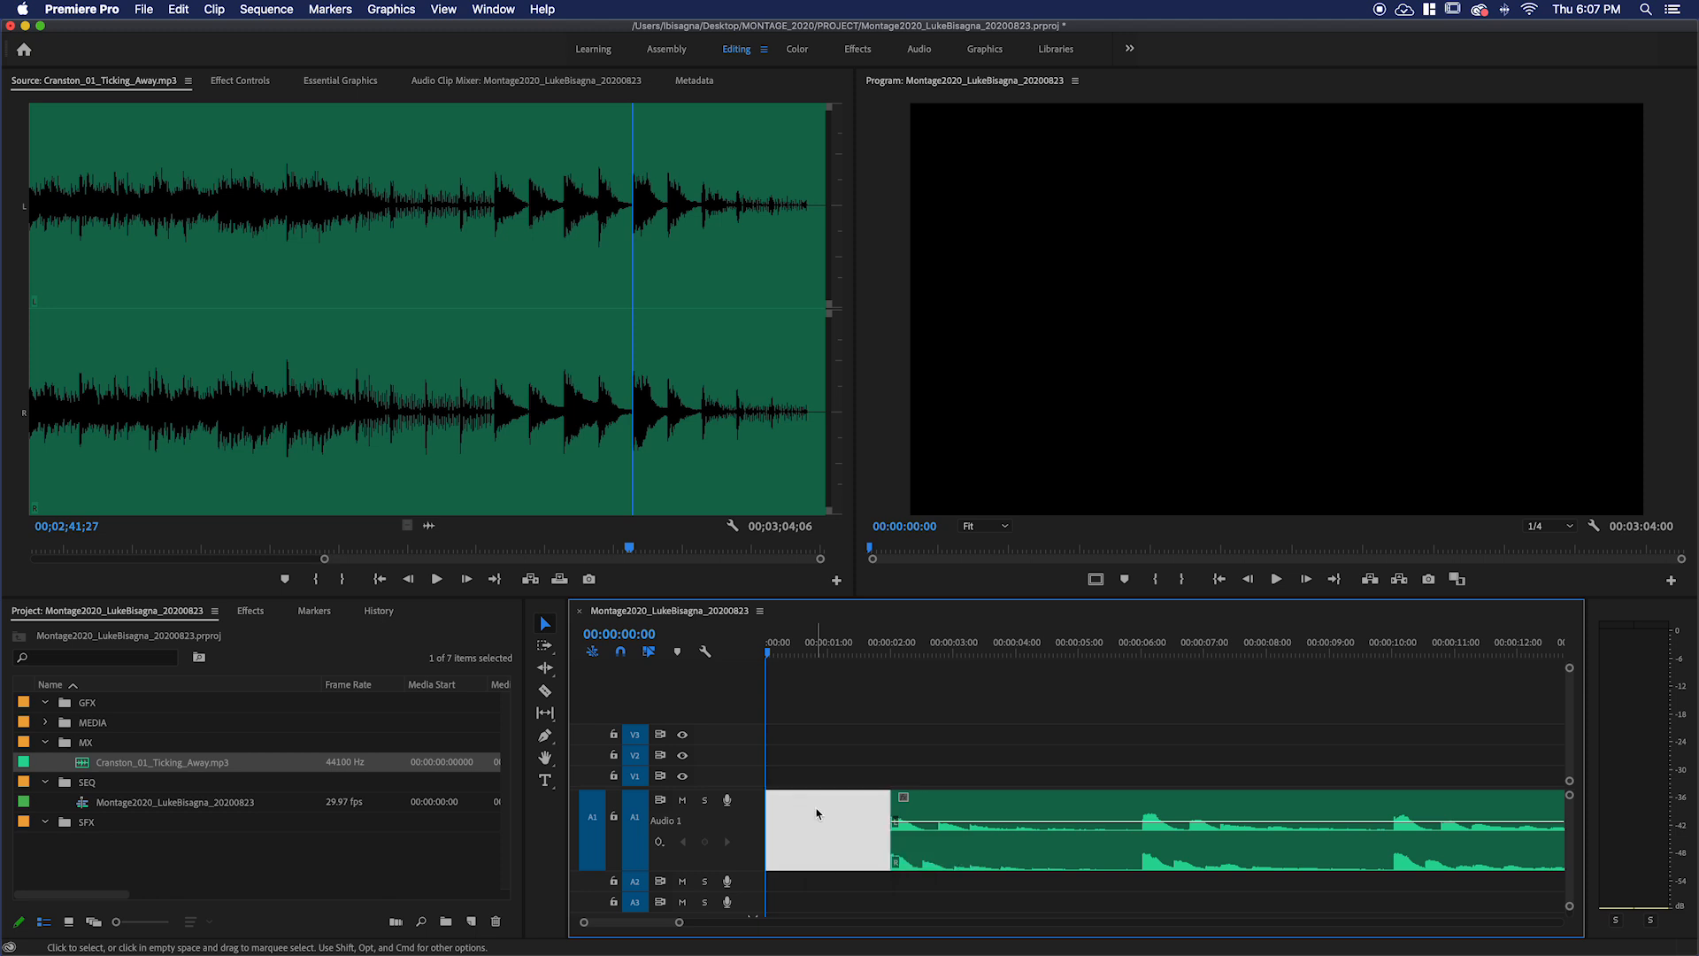
key(Delete)
key(super+z)
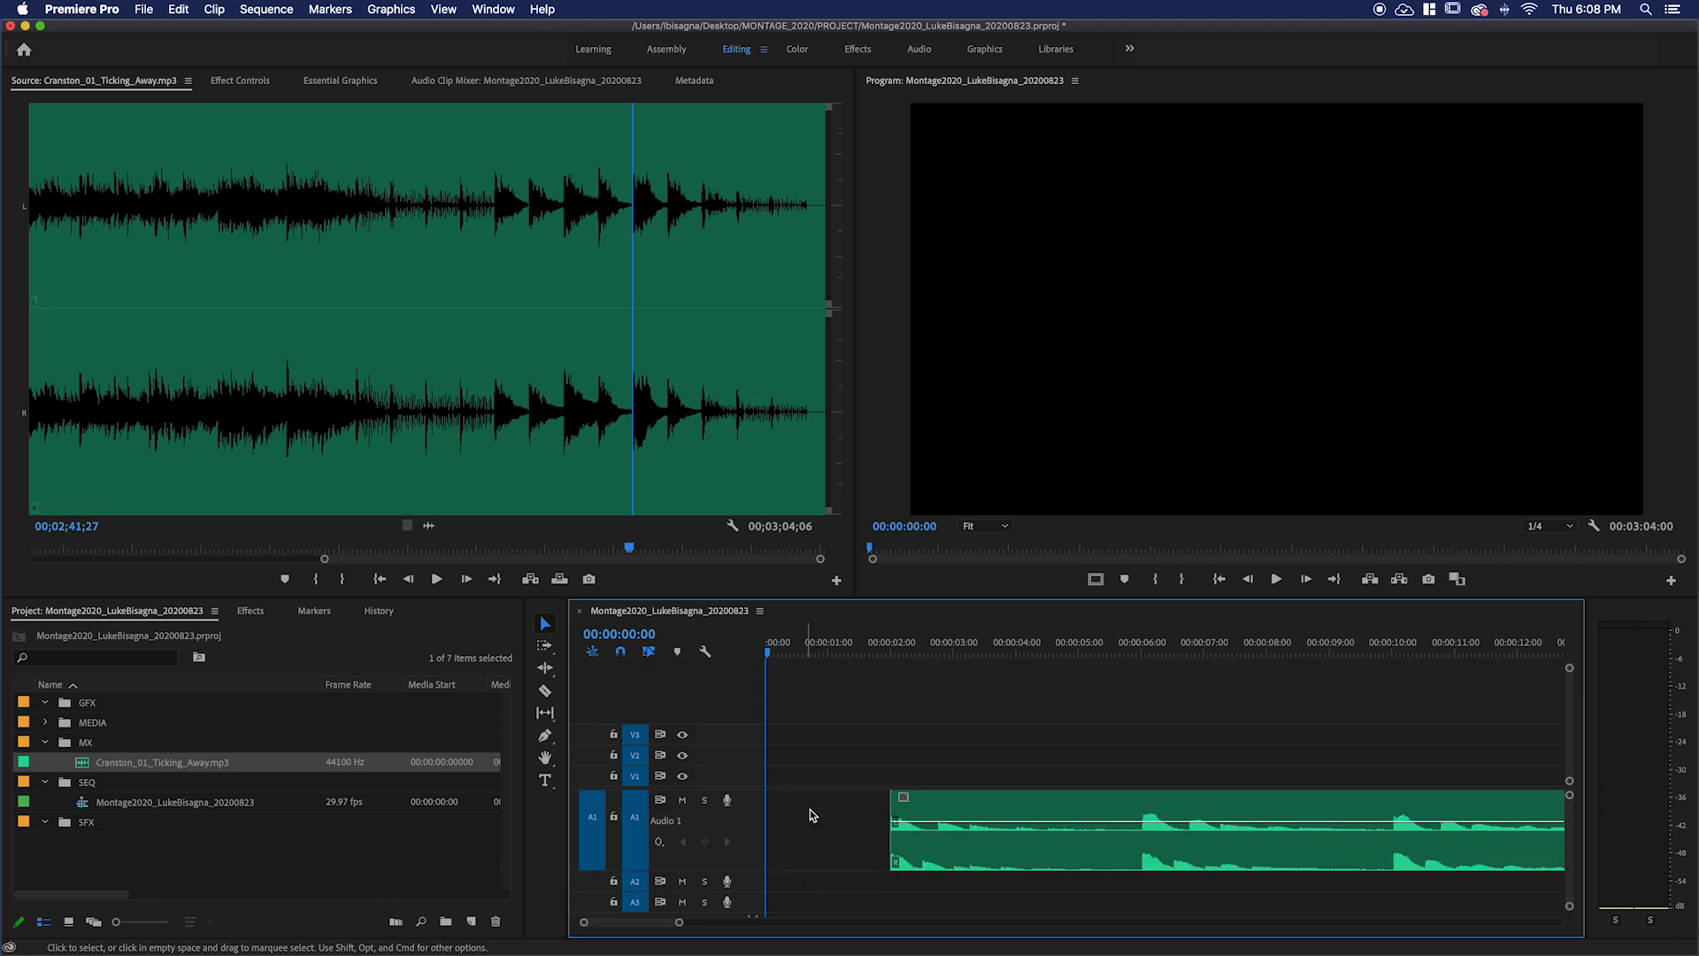
drag(941, 808, 814, 825)
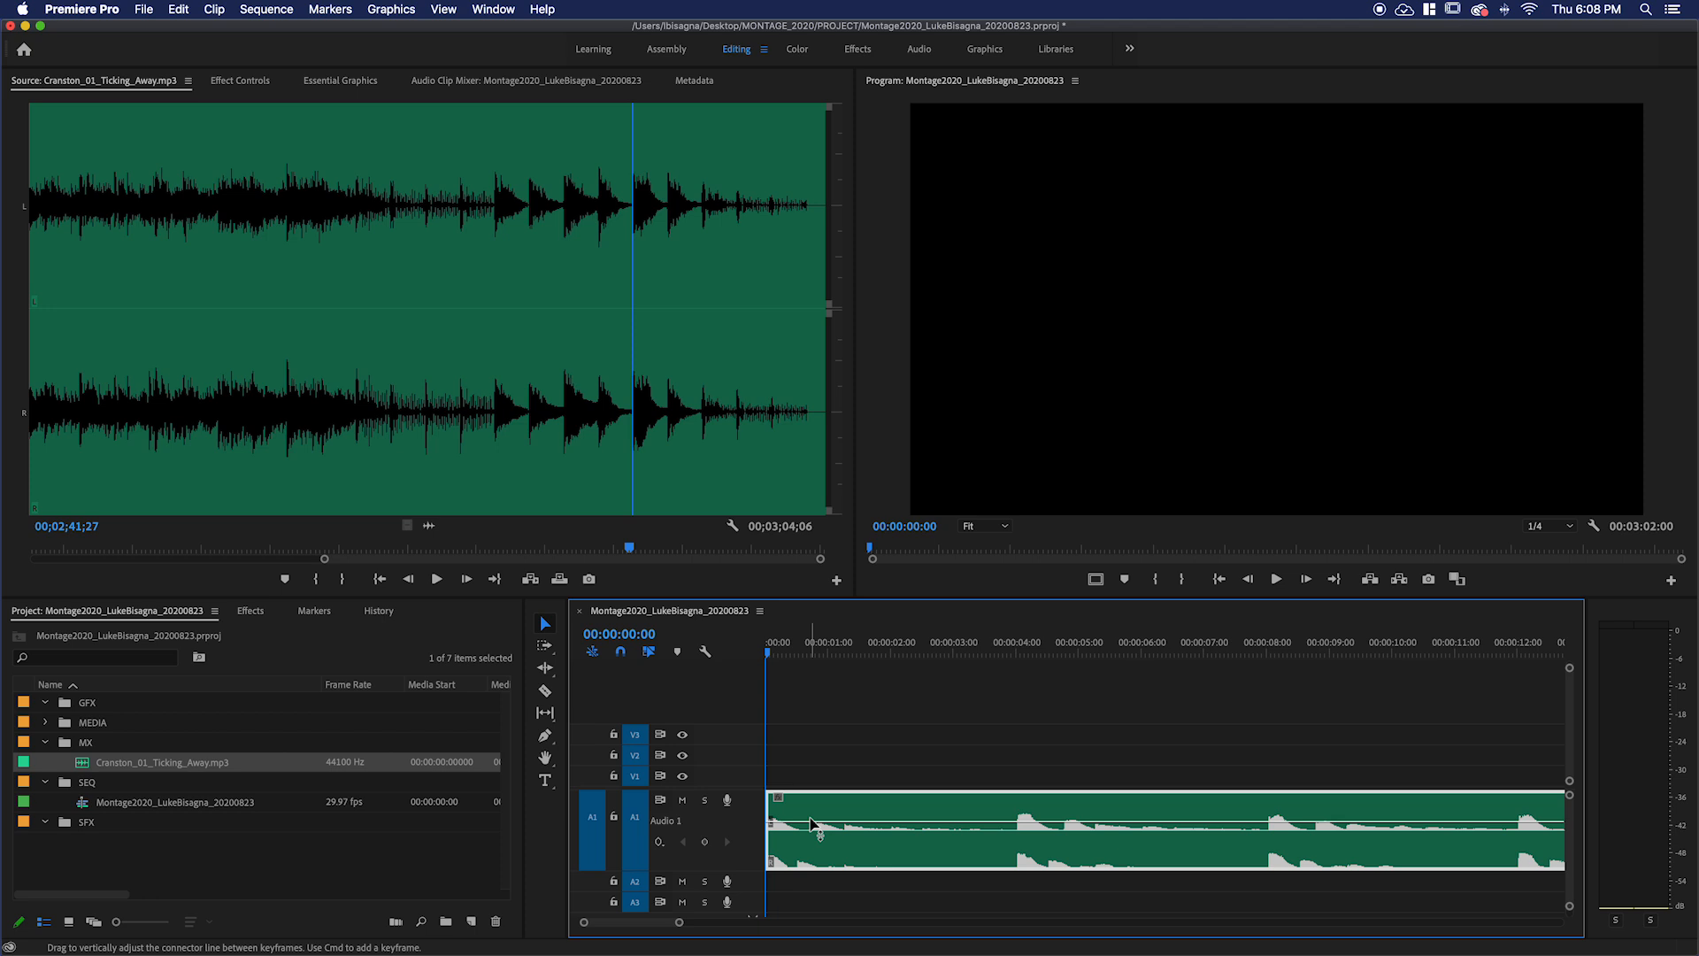
Play the louder section of the music from 00:00:38:22 to listen for a suitable cut point.
key(minus)
key(minus)
key(minus)
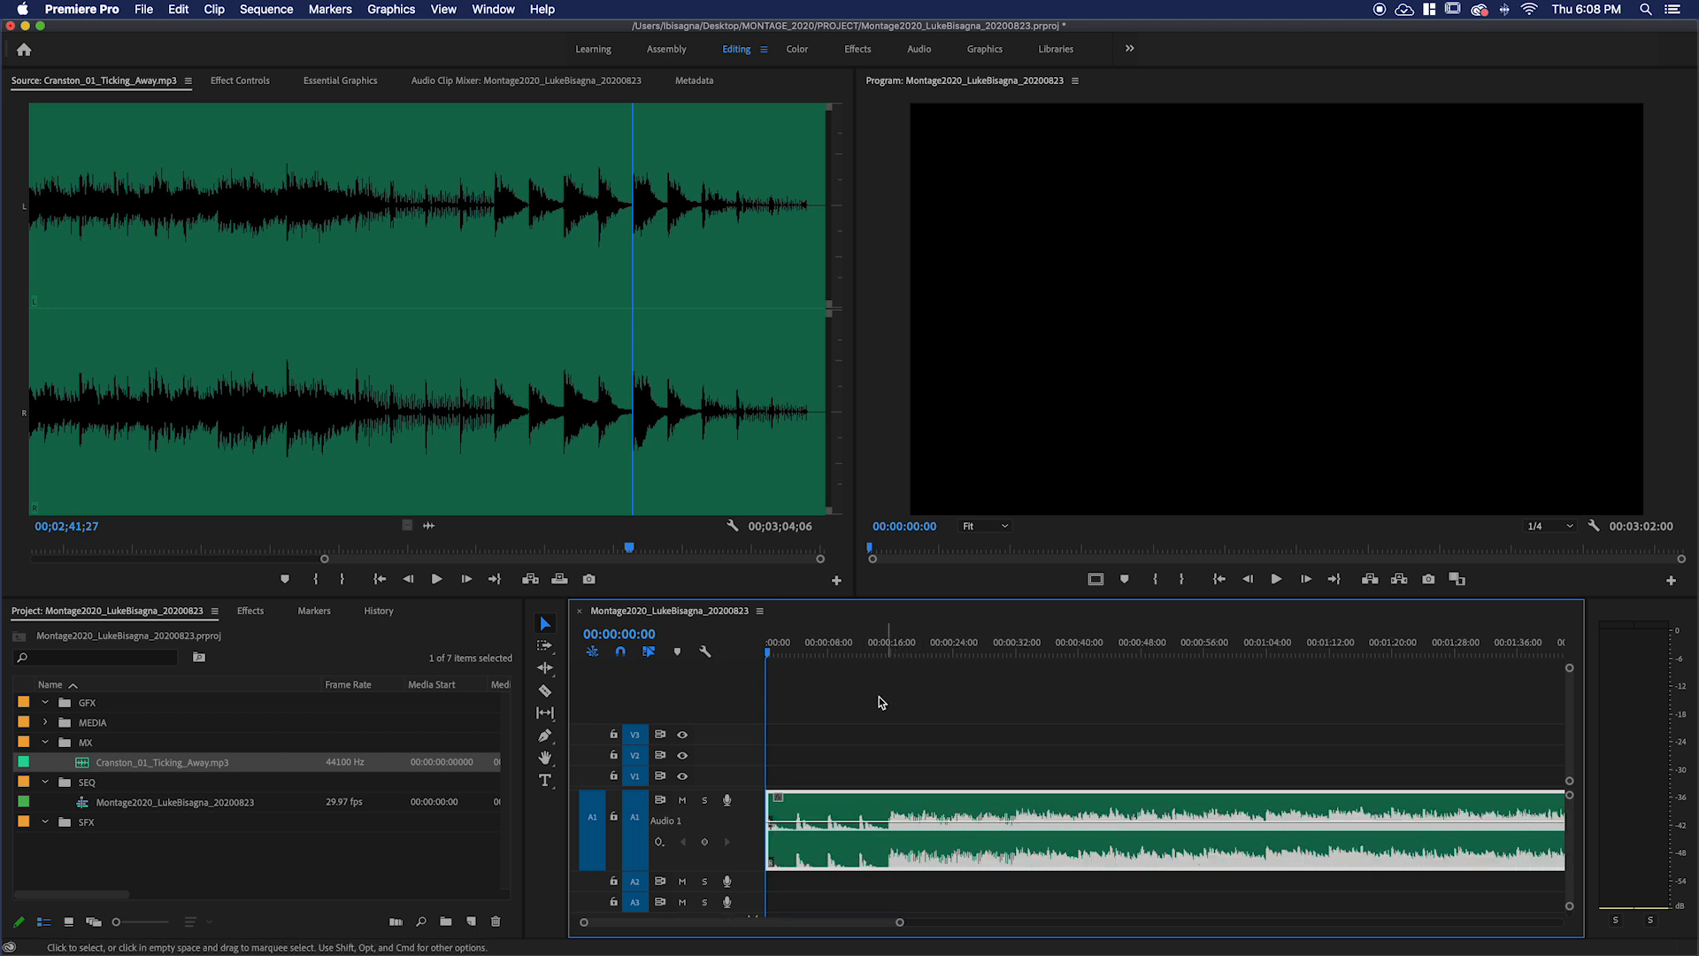
mouse_move(1049, 656)
mouse_down()
mouse_move(1088, 656)
mouse_move(1050, 655)
mouse_move(1070, 657)
mouse_up()
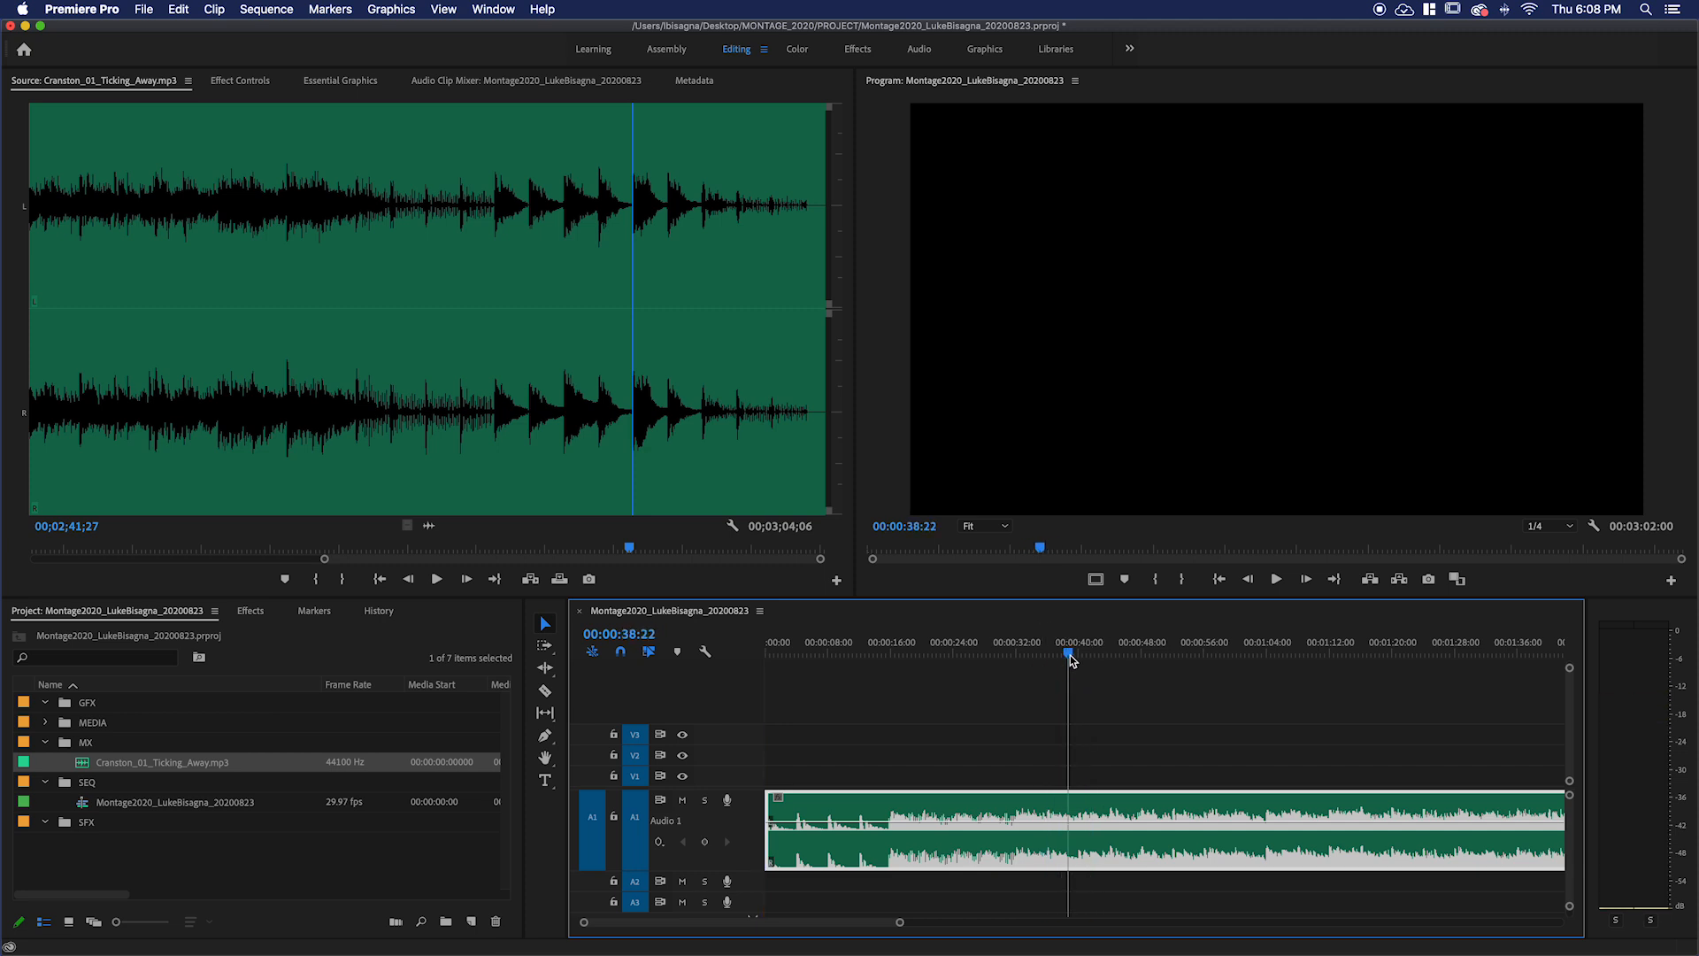
key(space)
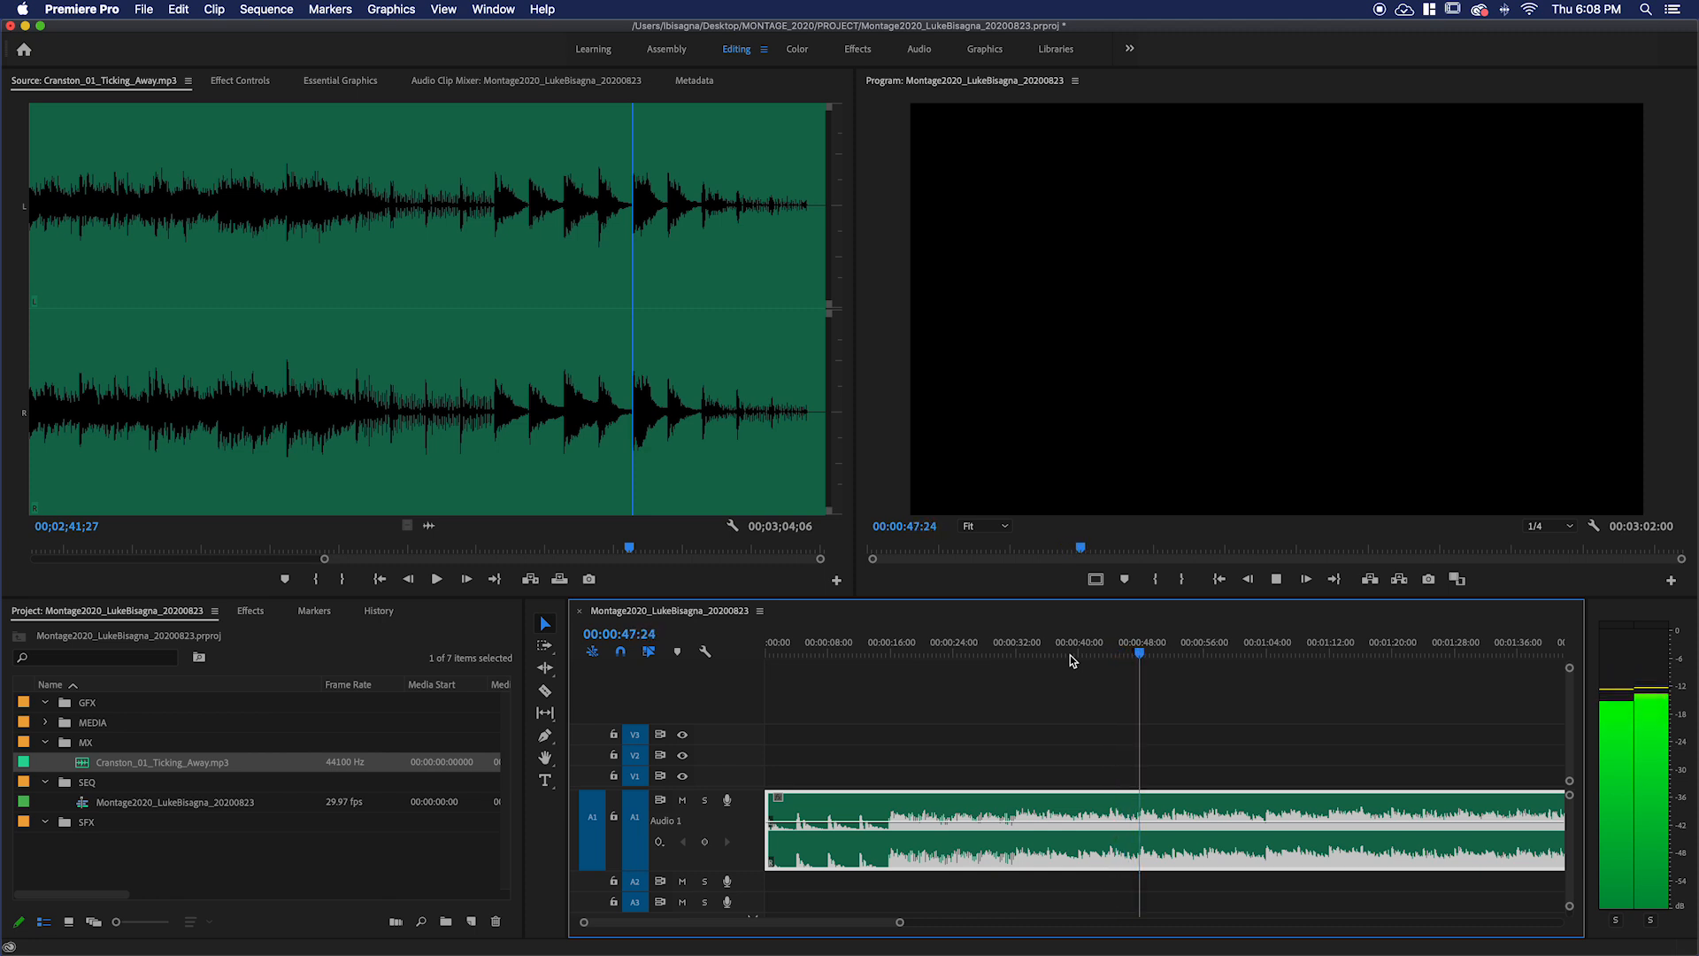
key(space)
Position the playhead frame by frame at 00:00:47:27 and split the music clip there.
key(=)
key(=)
key(=)
key(=)
key(=)
key(Left)
key(Left)
key(Left)
key(Left)
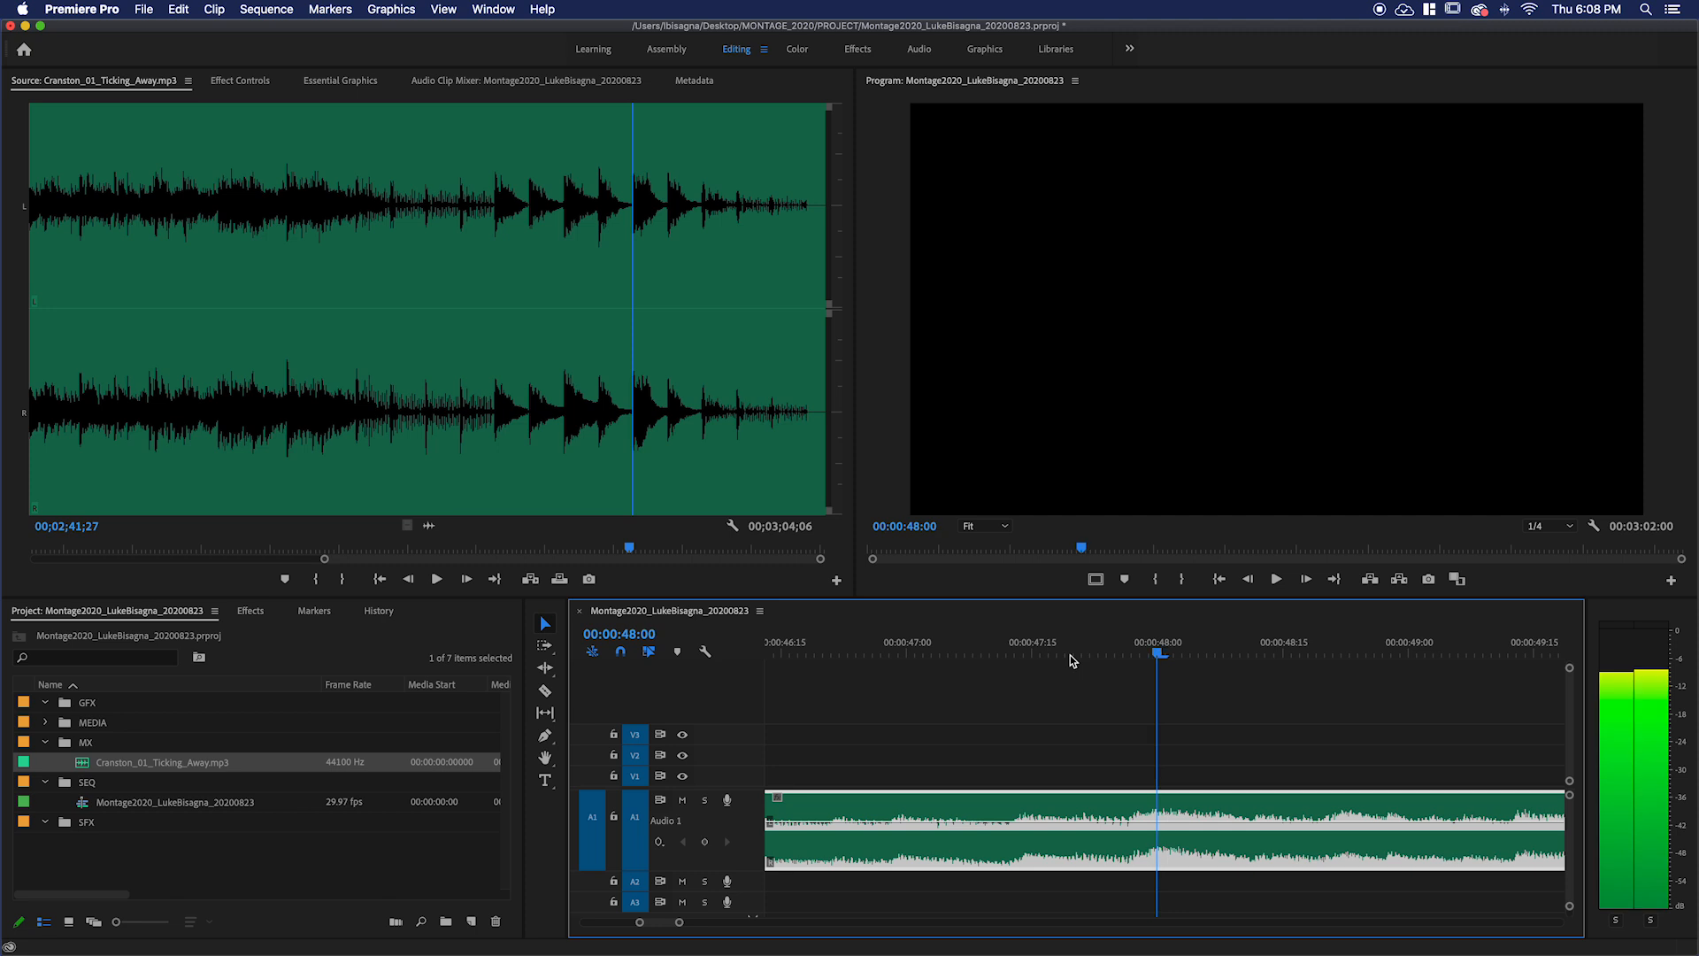
key(Left)
key(Left)
key(Left)
key(Right)
key(Right)
key(Right)
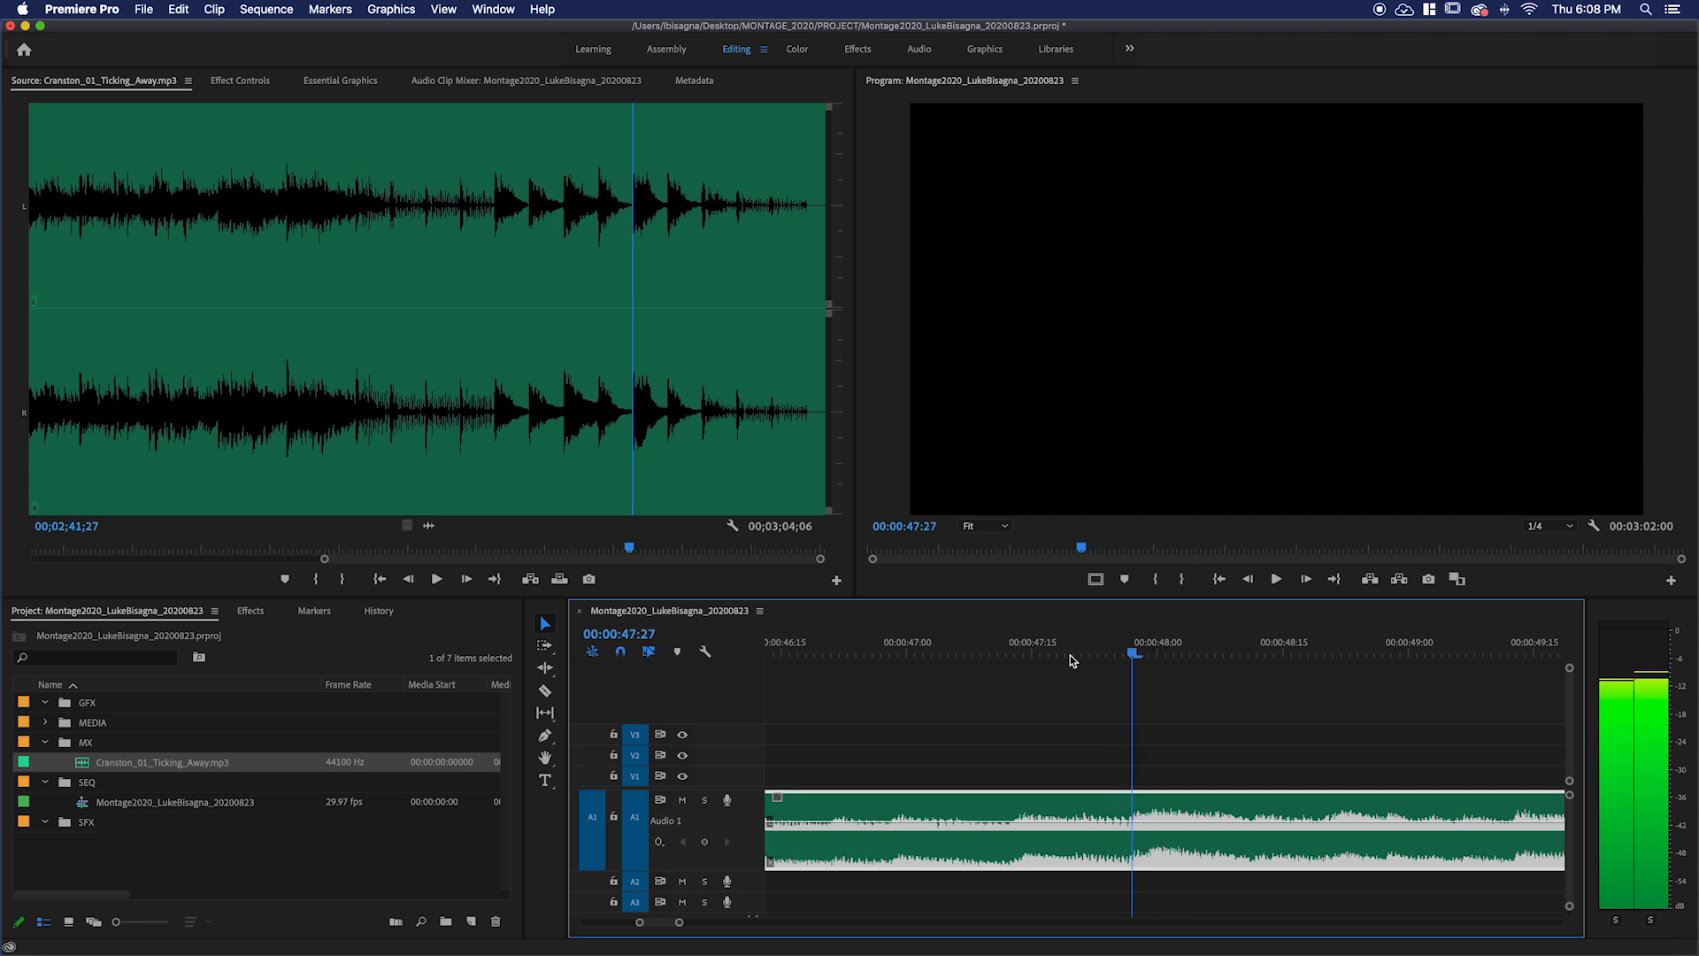
key(Left)
key(Left)
key(Left)
key(Right)
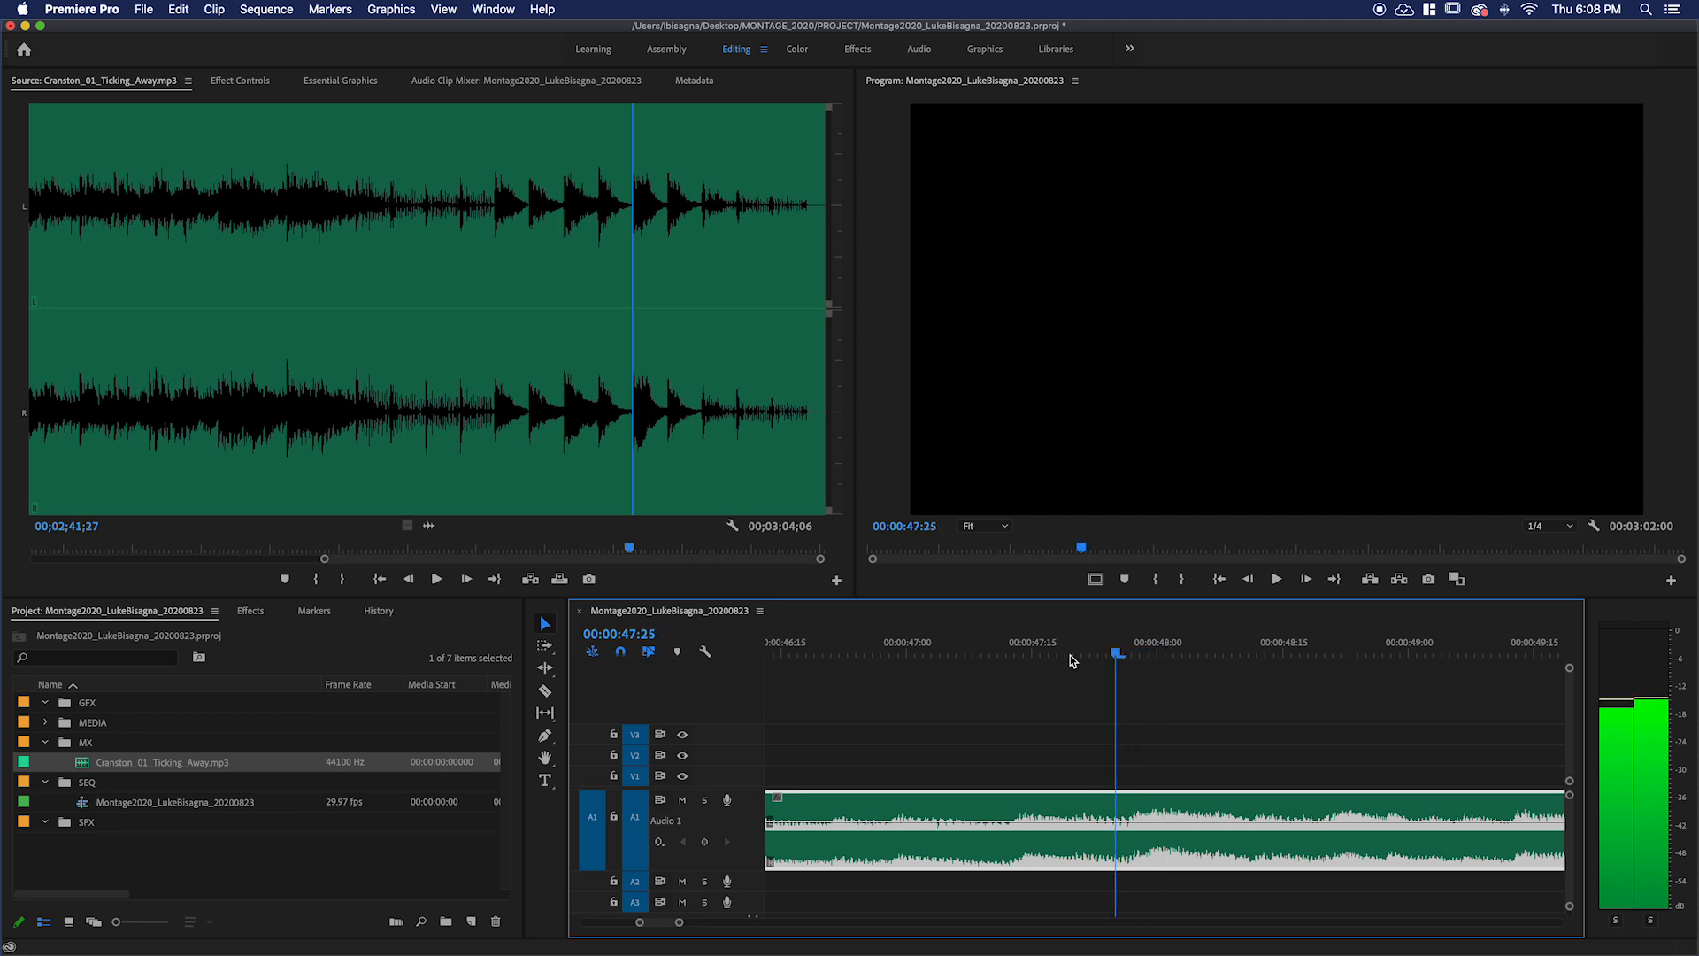
key(Right)
key(Right)
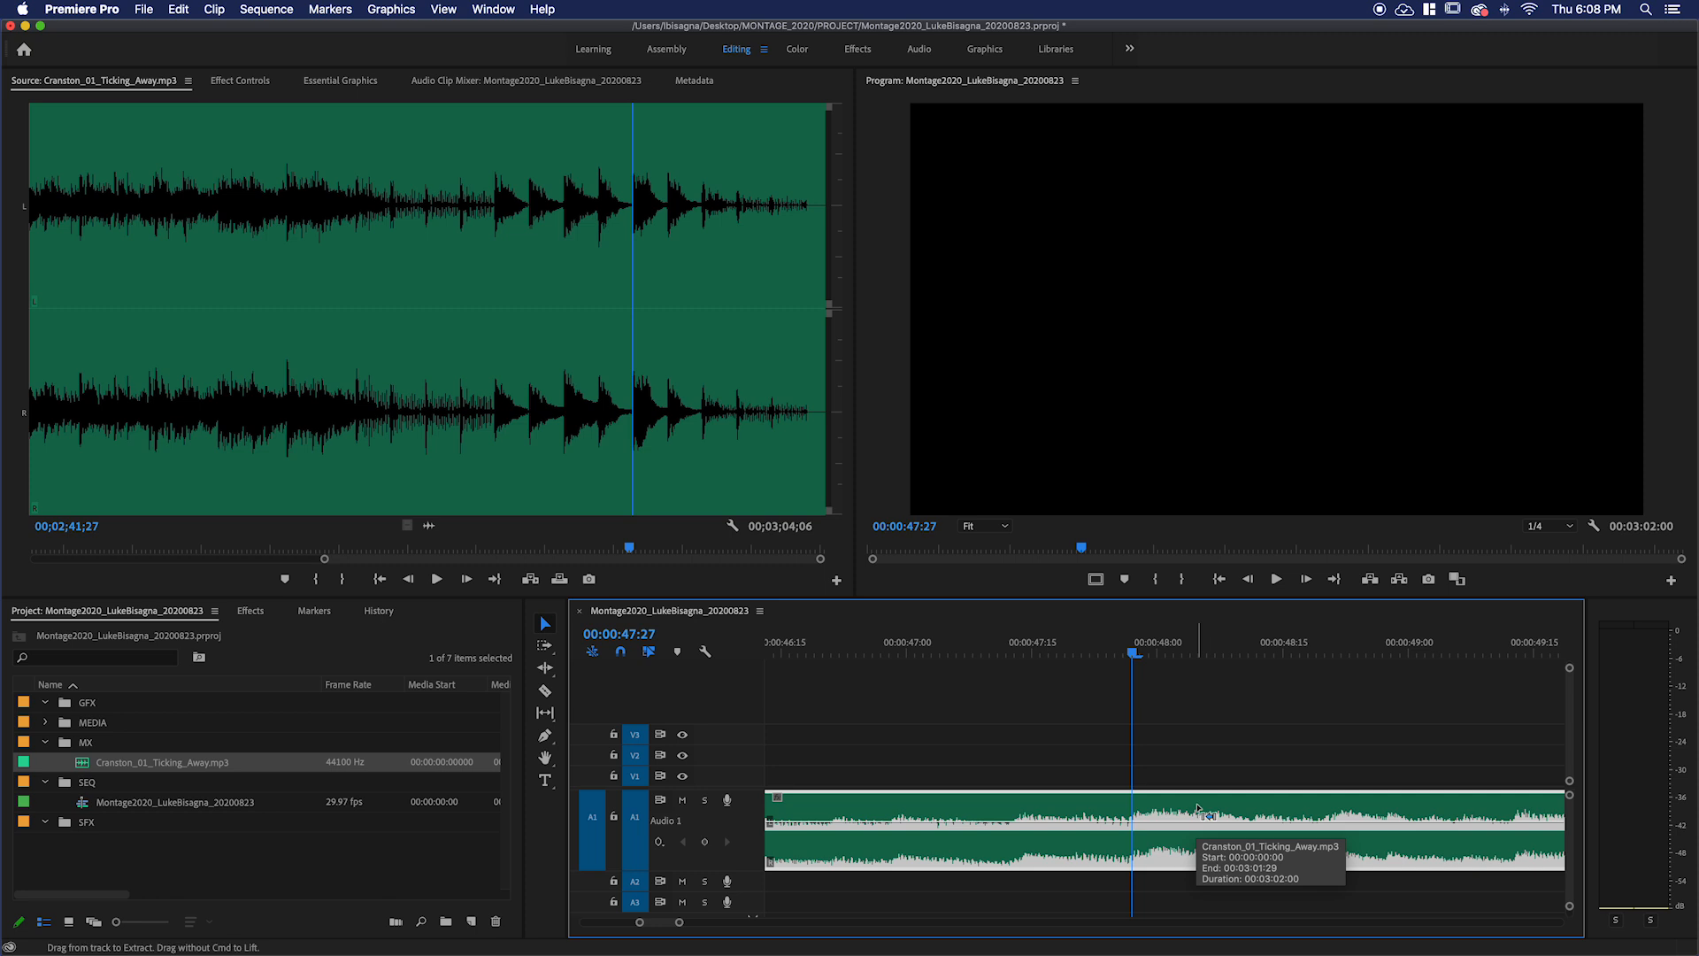
key(super+k)
Play the music from 00:02:21:13 to locate the first beat of the closing section.
key(minus)
key(minus)
key(minus)
key(minus)
key(minus)
key(minus)
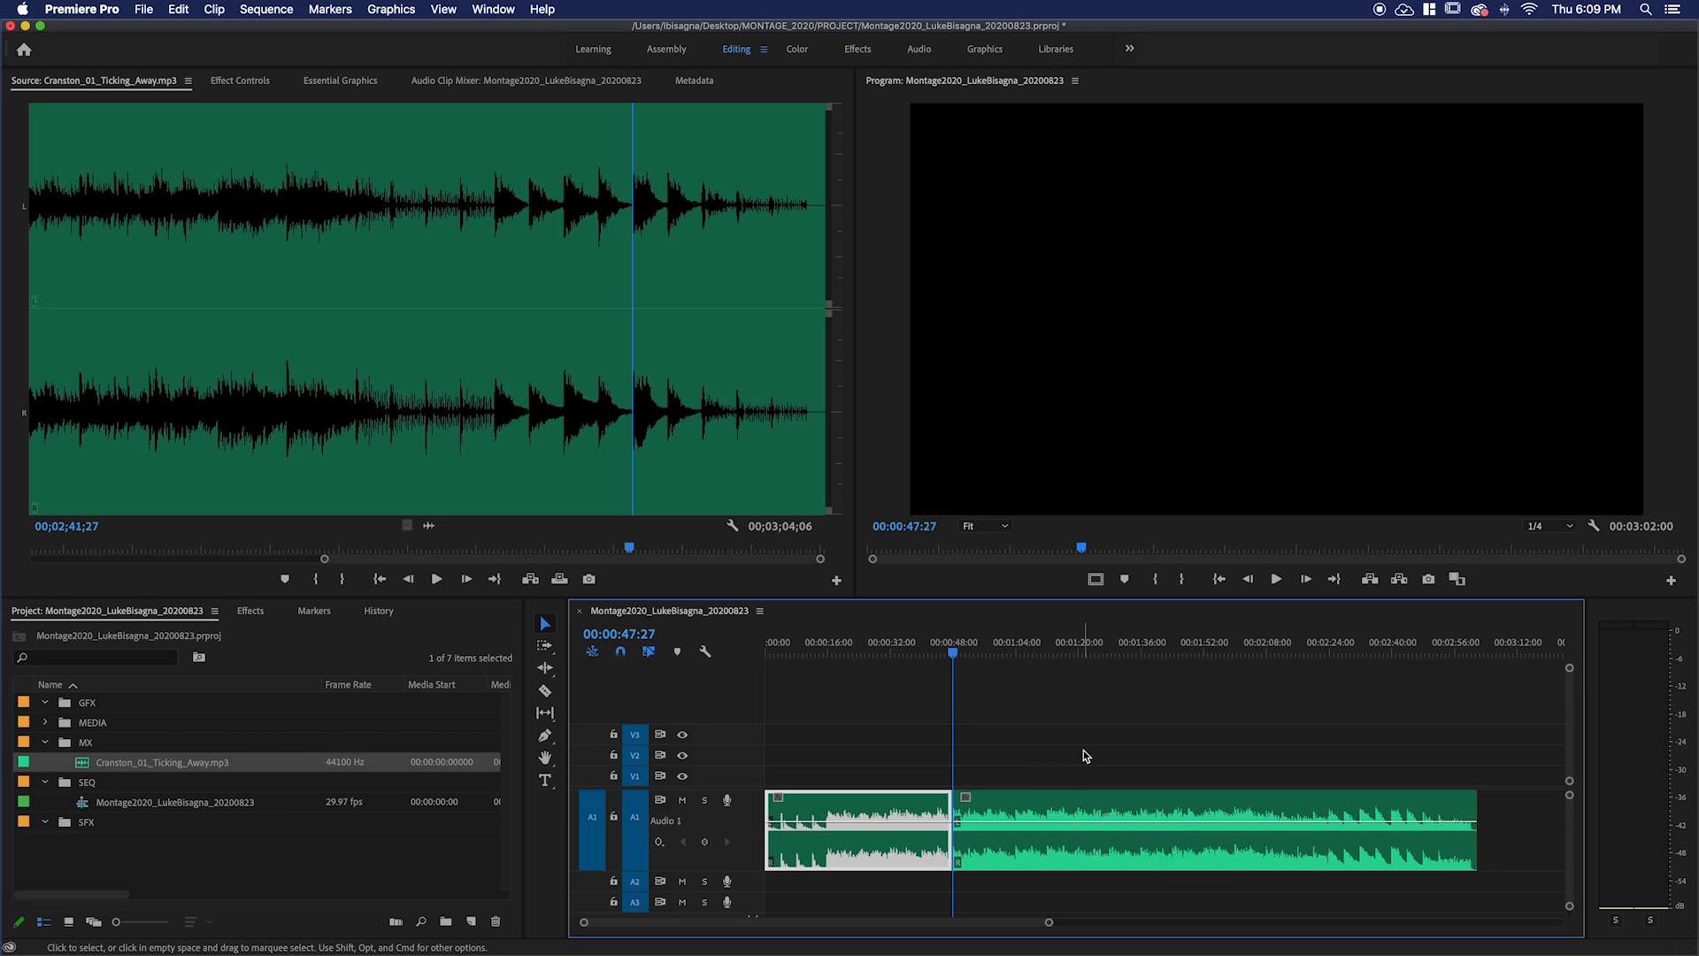
click(1261, 644)
mouse_move(1306, 646)
mouse_down()
mouse_move(1293, 652)
mouse_move(1323, 661)
mouse_up()
key(=)
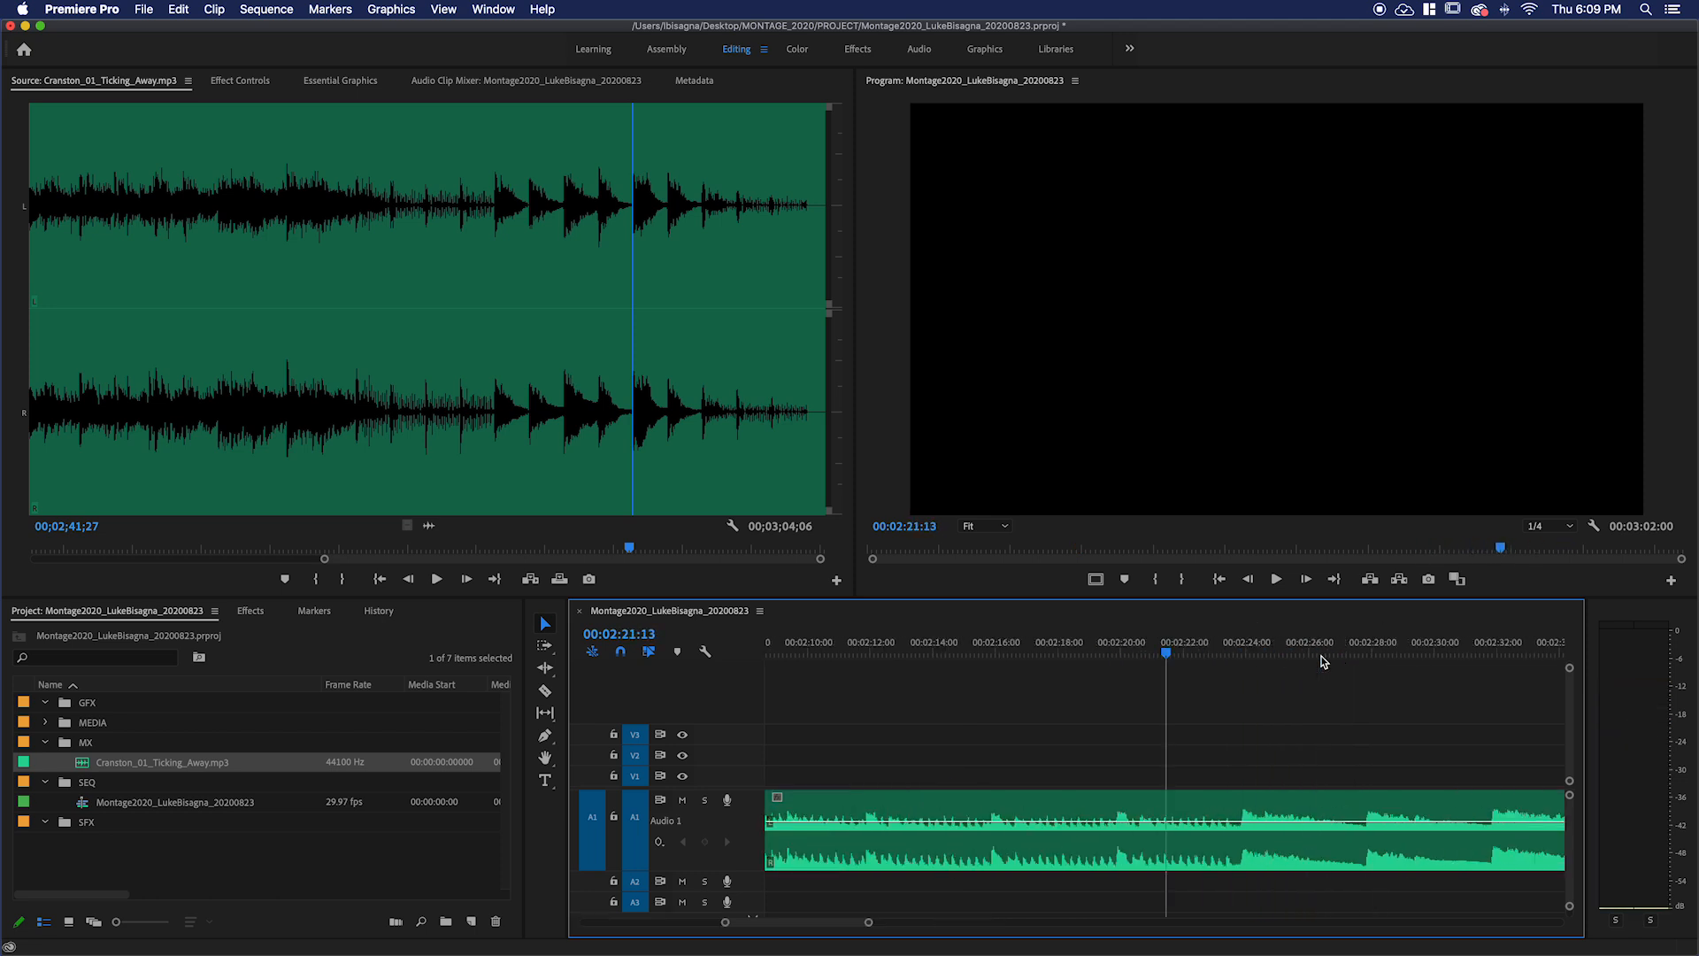
key(space)
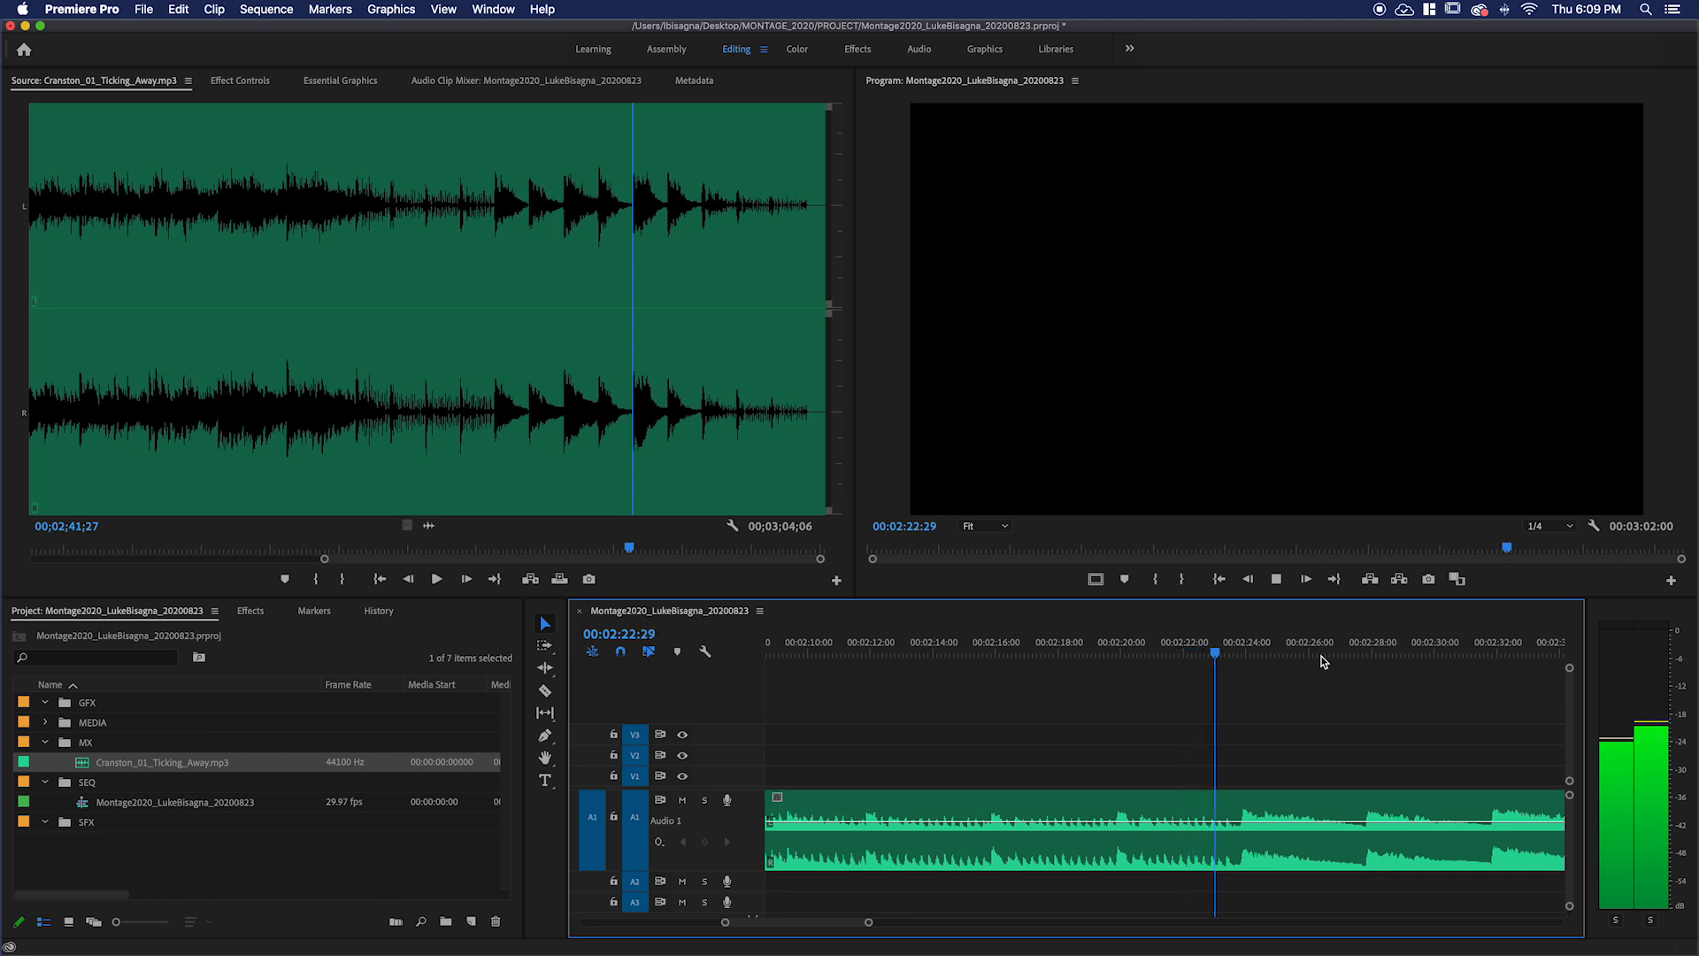
key(space)
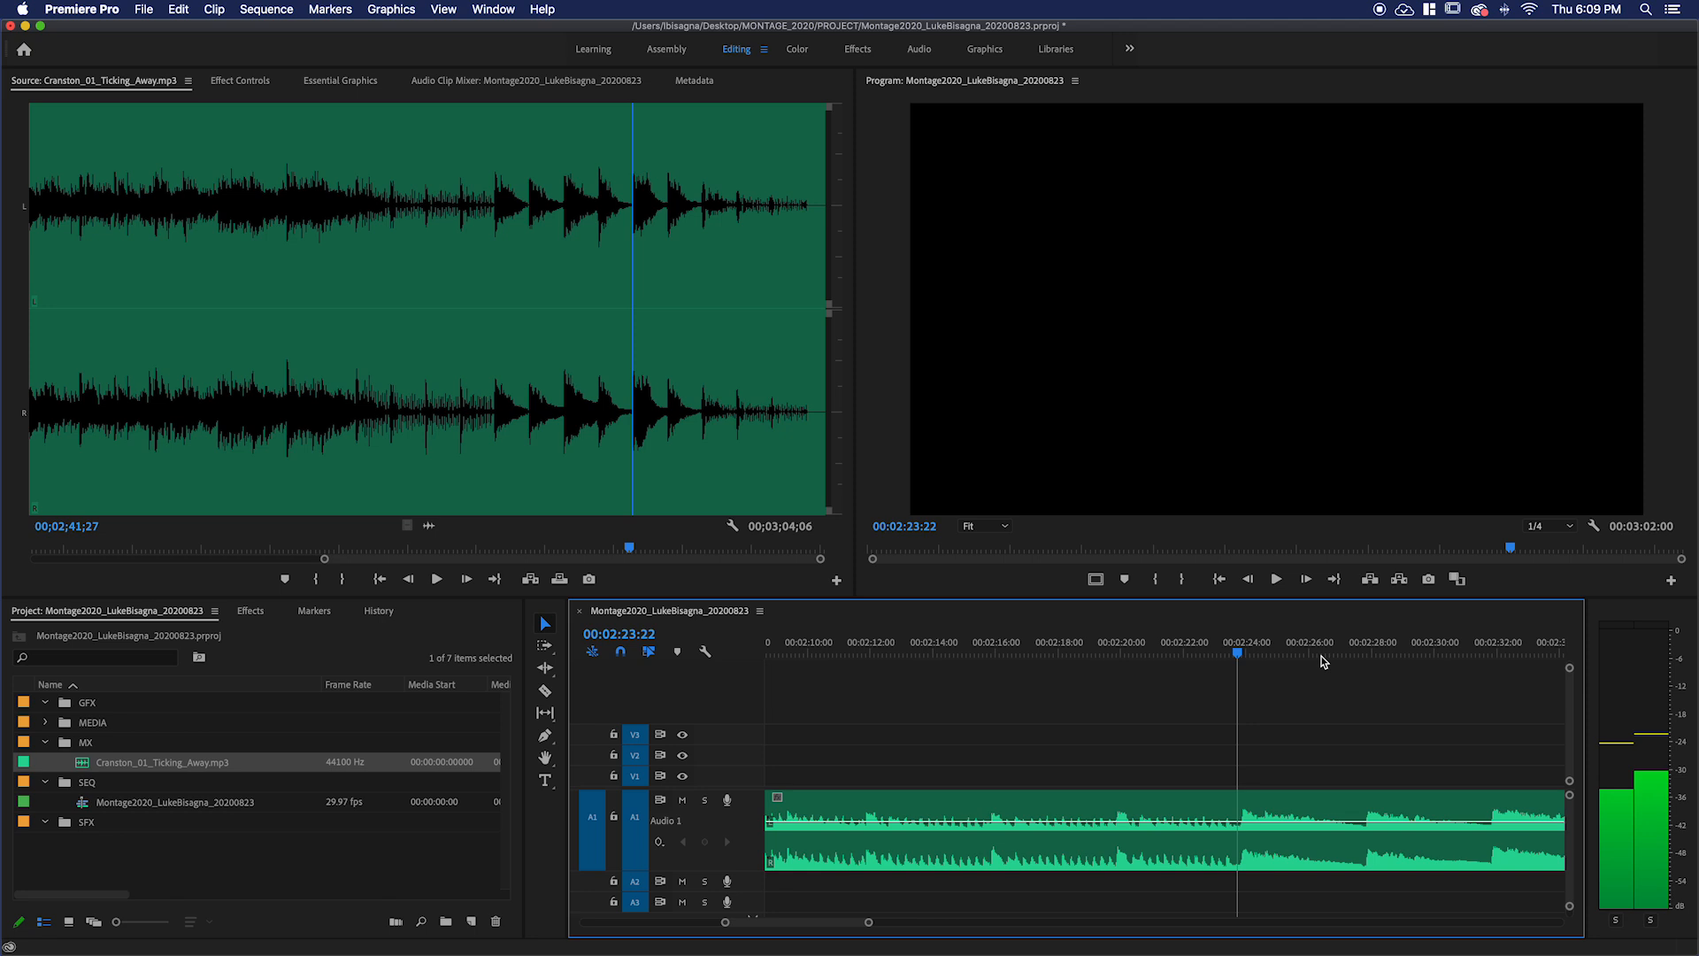
Move the playhead to 00:02:23:25, just before the closing beat, and split the second music clip there.
key(Right)
key(Right)
key(Right)
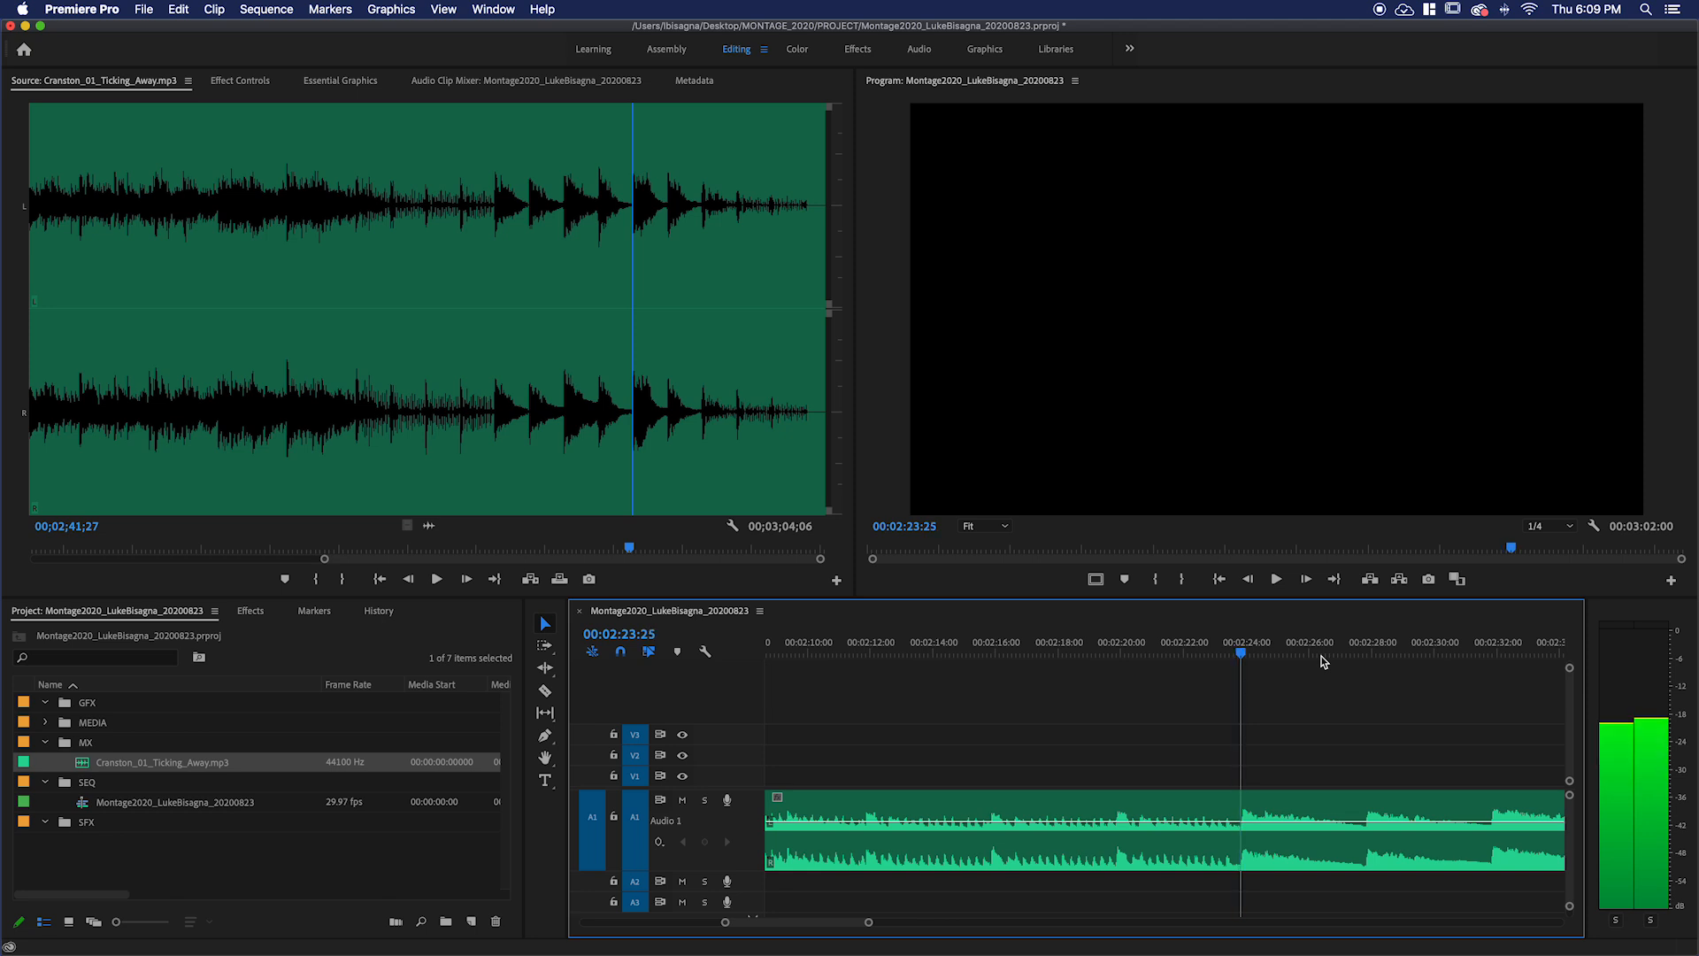
click(1306, 807)
key(super+k)
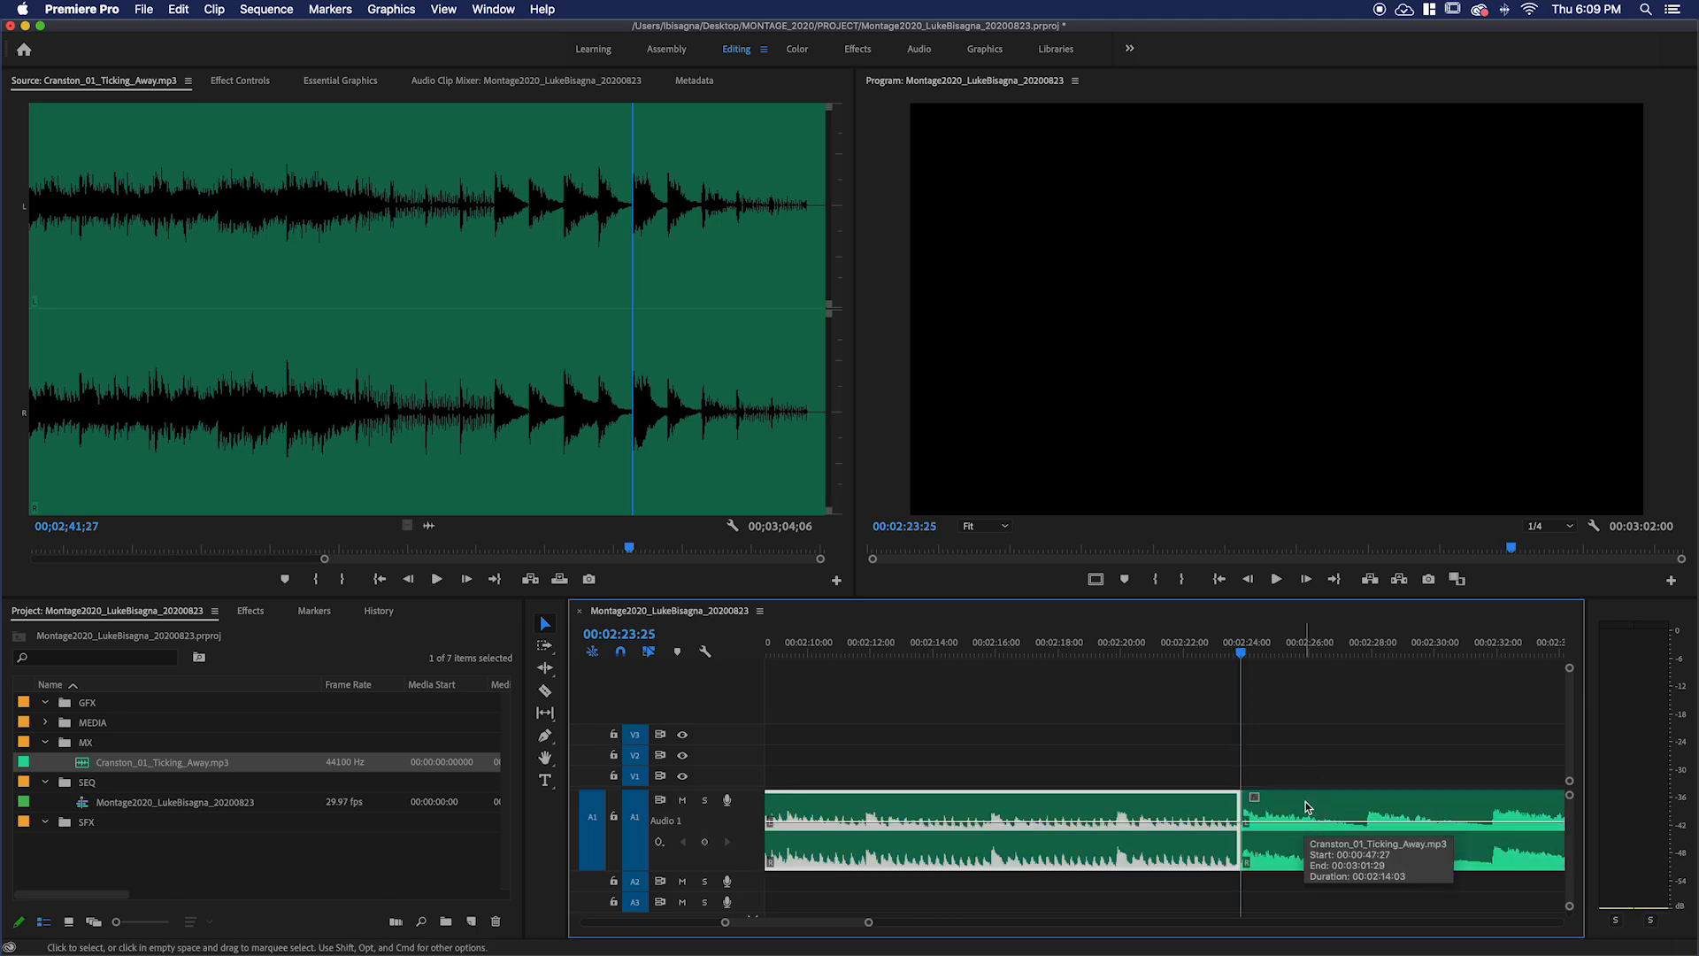
Delete the middle music segment between 00:00:47:27 and 00:02:23:25 and close the gap it leaves.
key(minus)
key(minus)
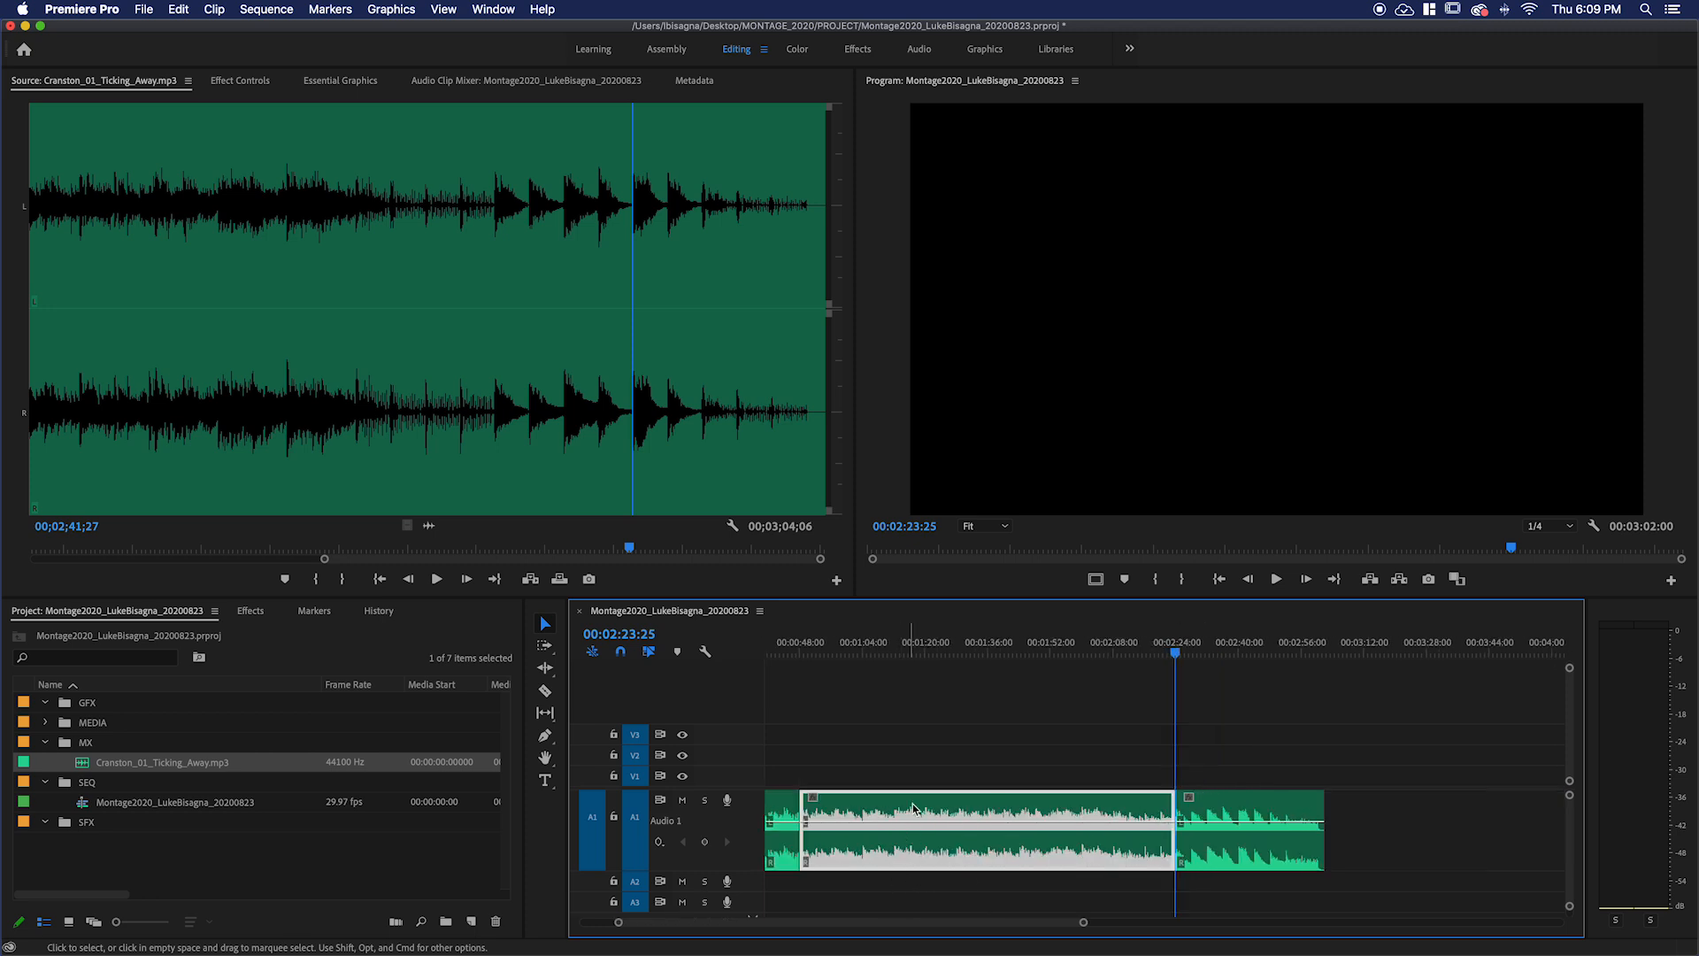
key(Delete)
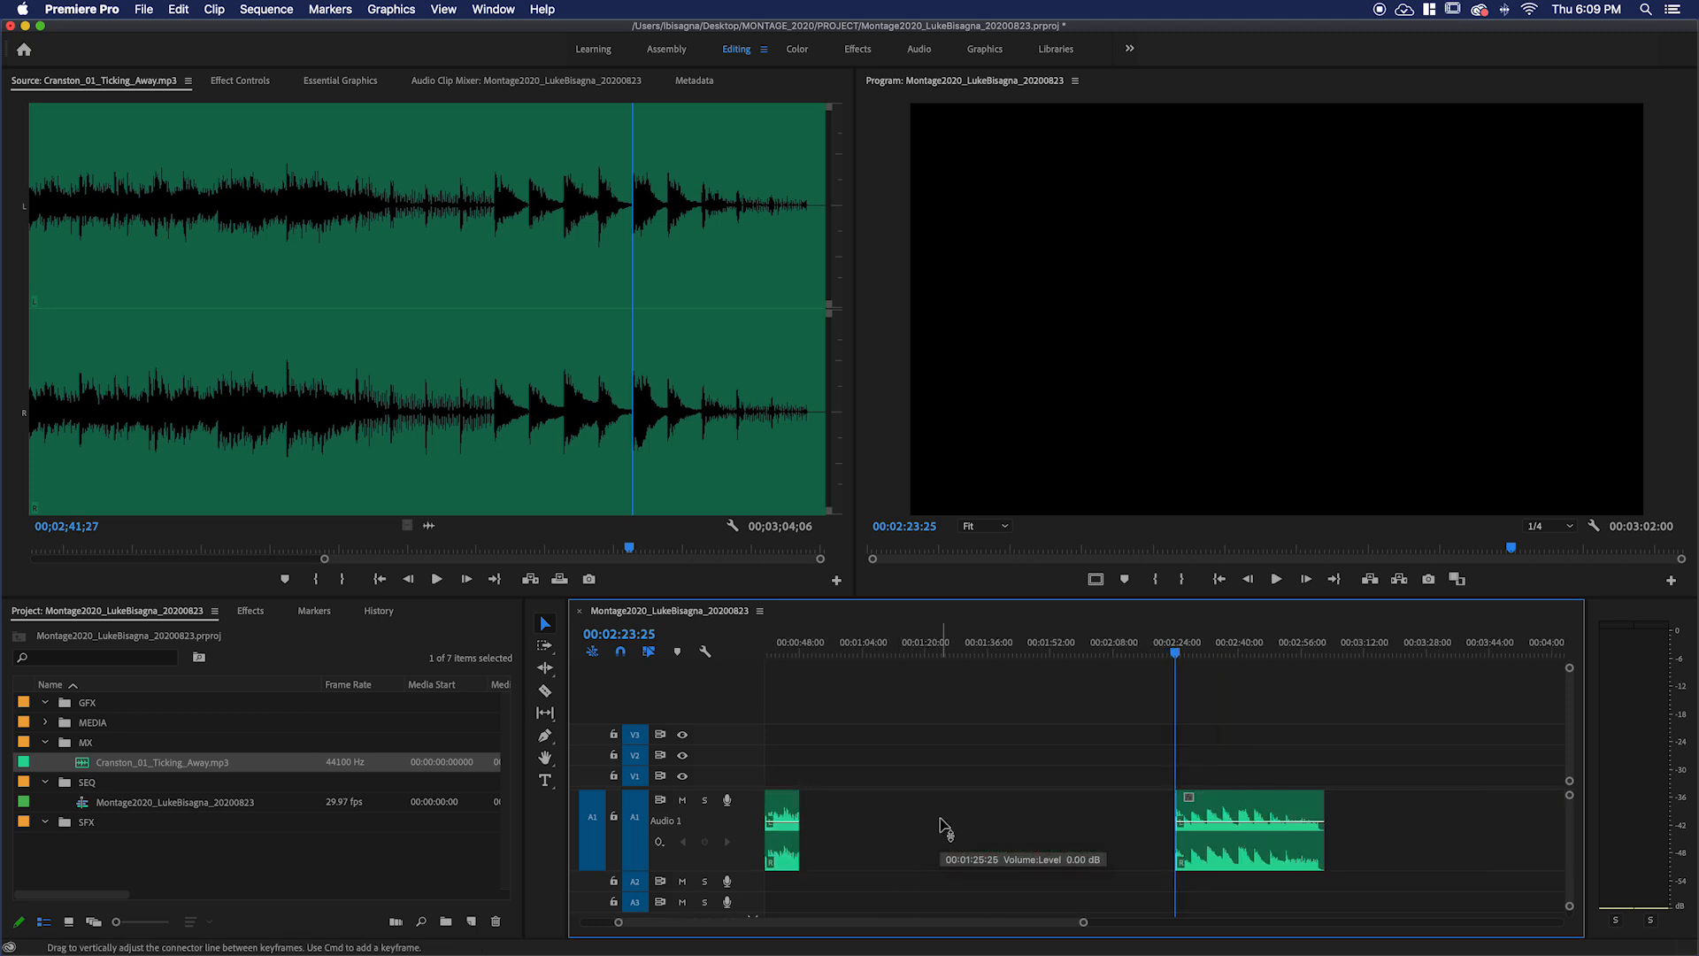
click(943, 822)
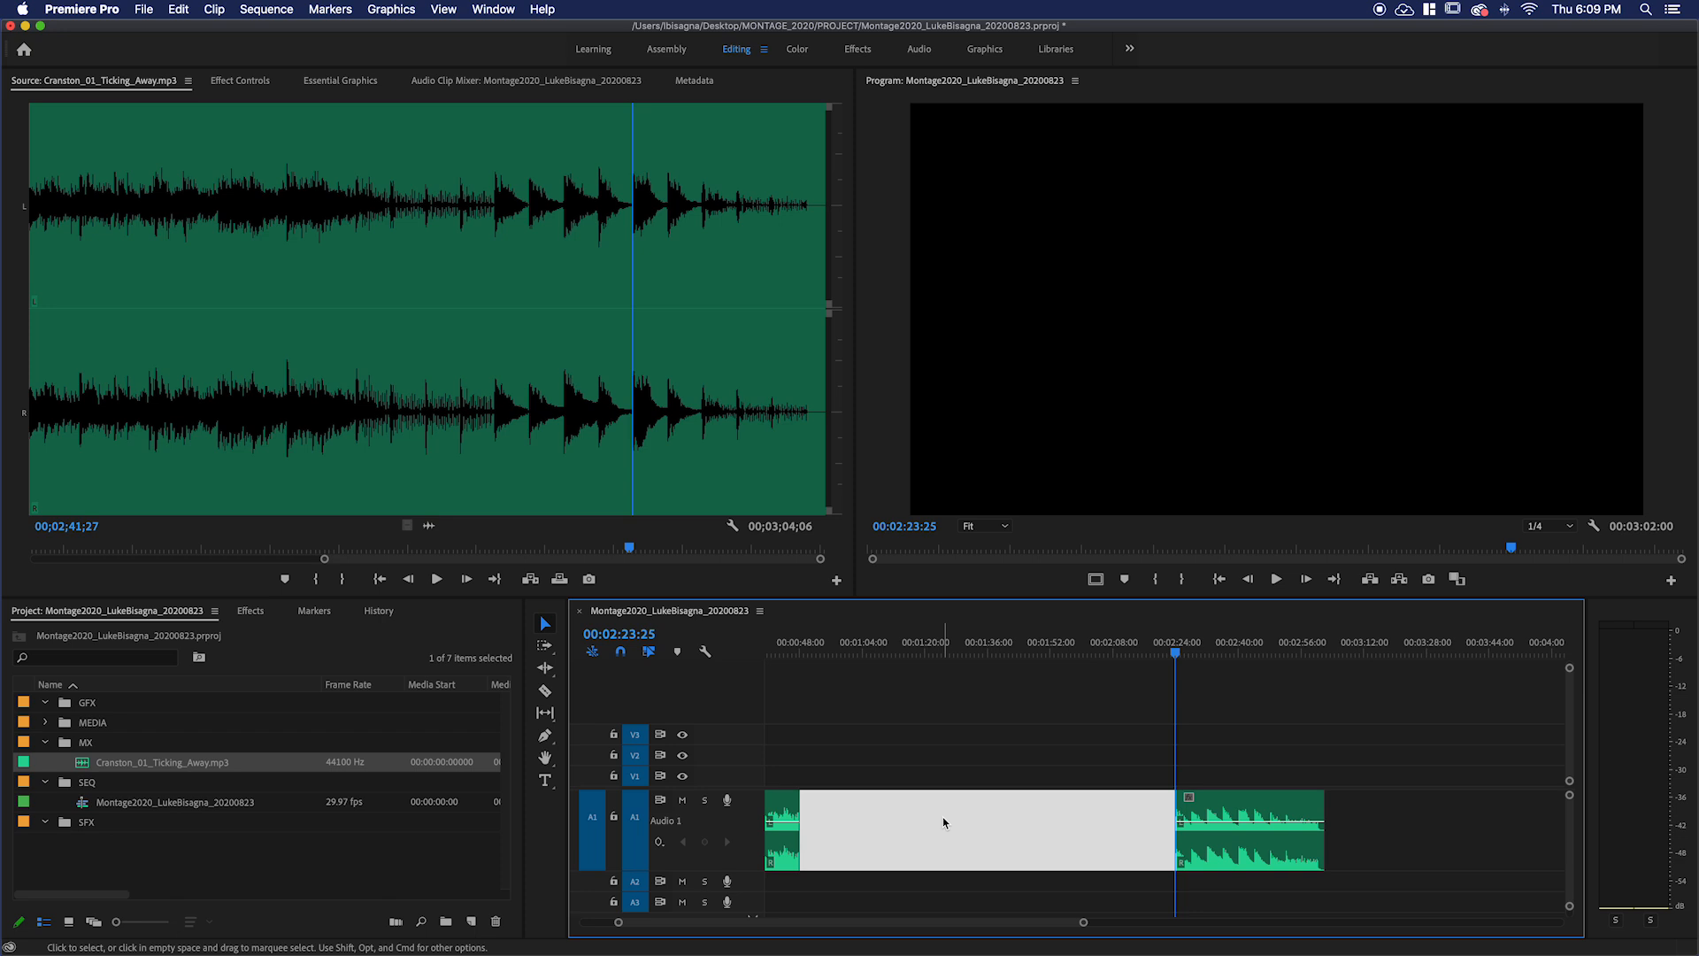
key(Delete)
scroll(992, 775, left, 3)
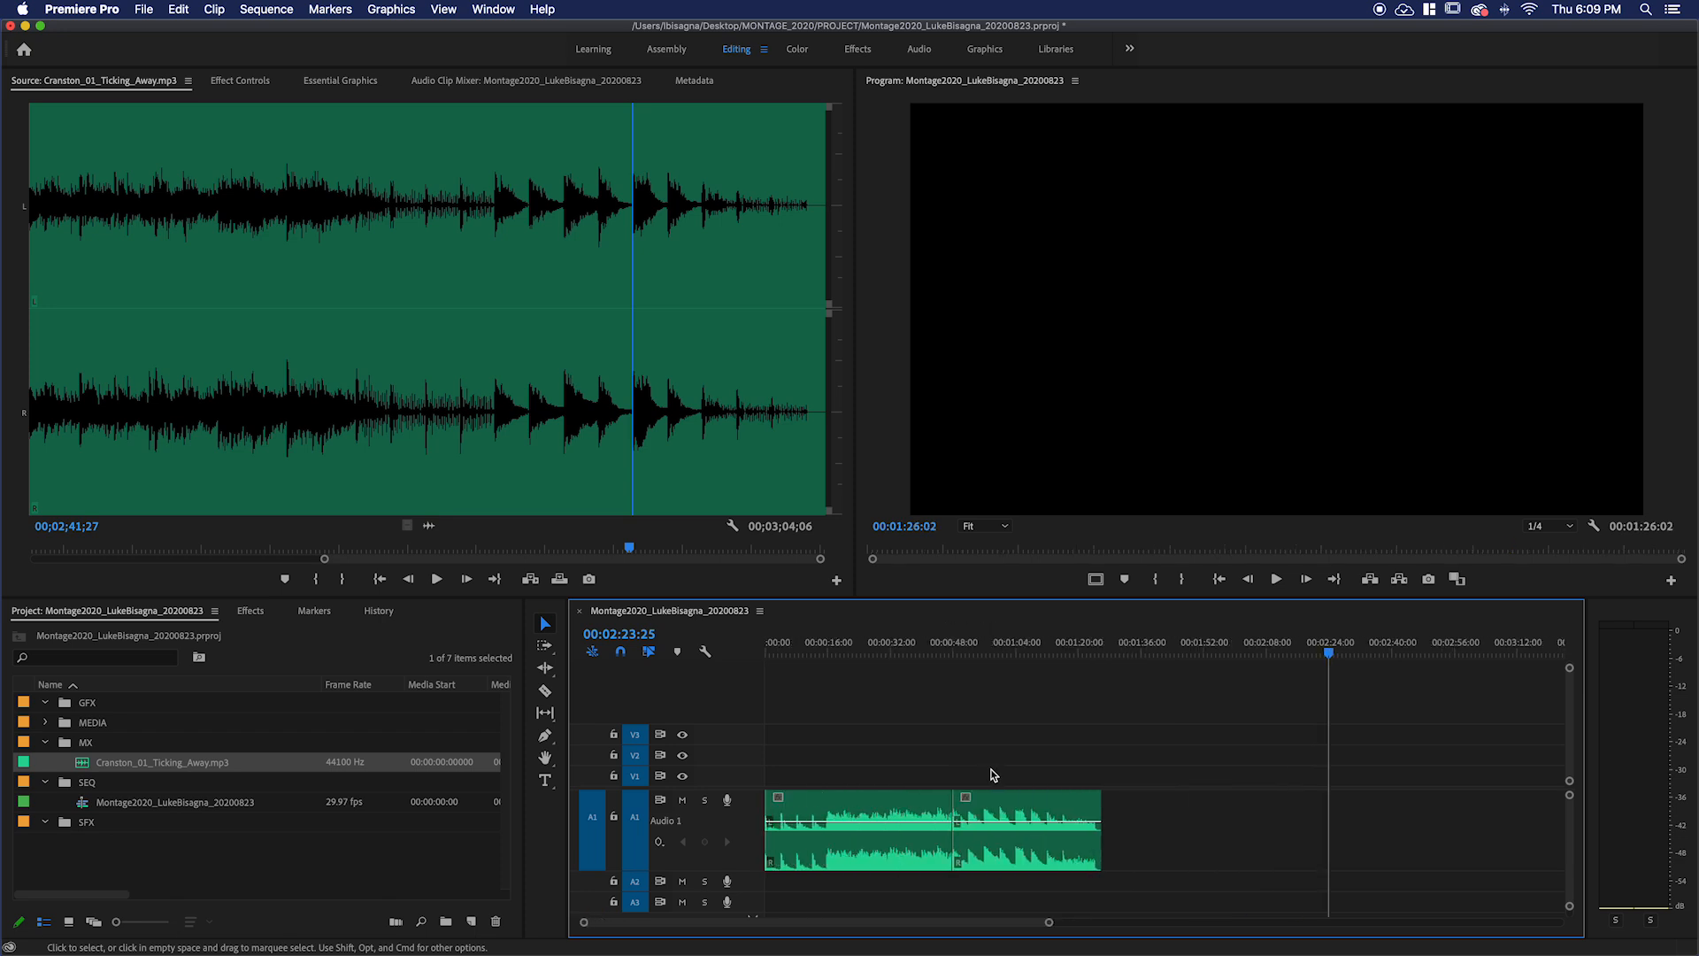
Play the music across the new join from 00:00:44:27 to check how the edit sounds.
click(940, 648)
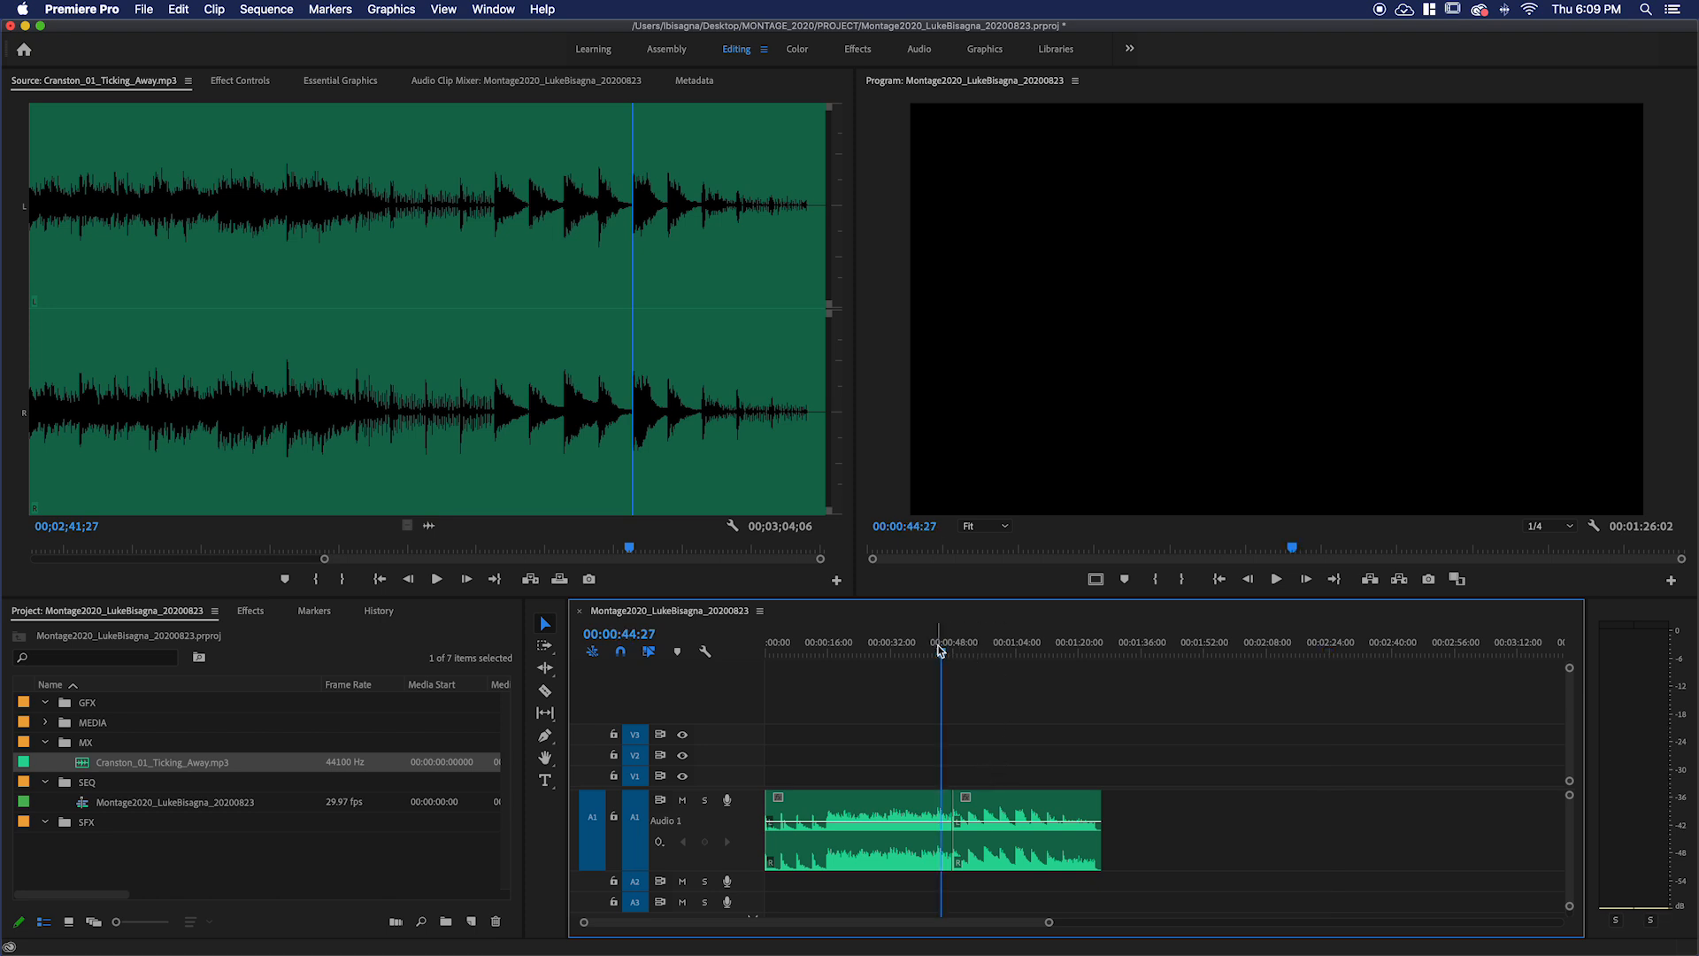
key(=)
key(space)
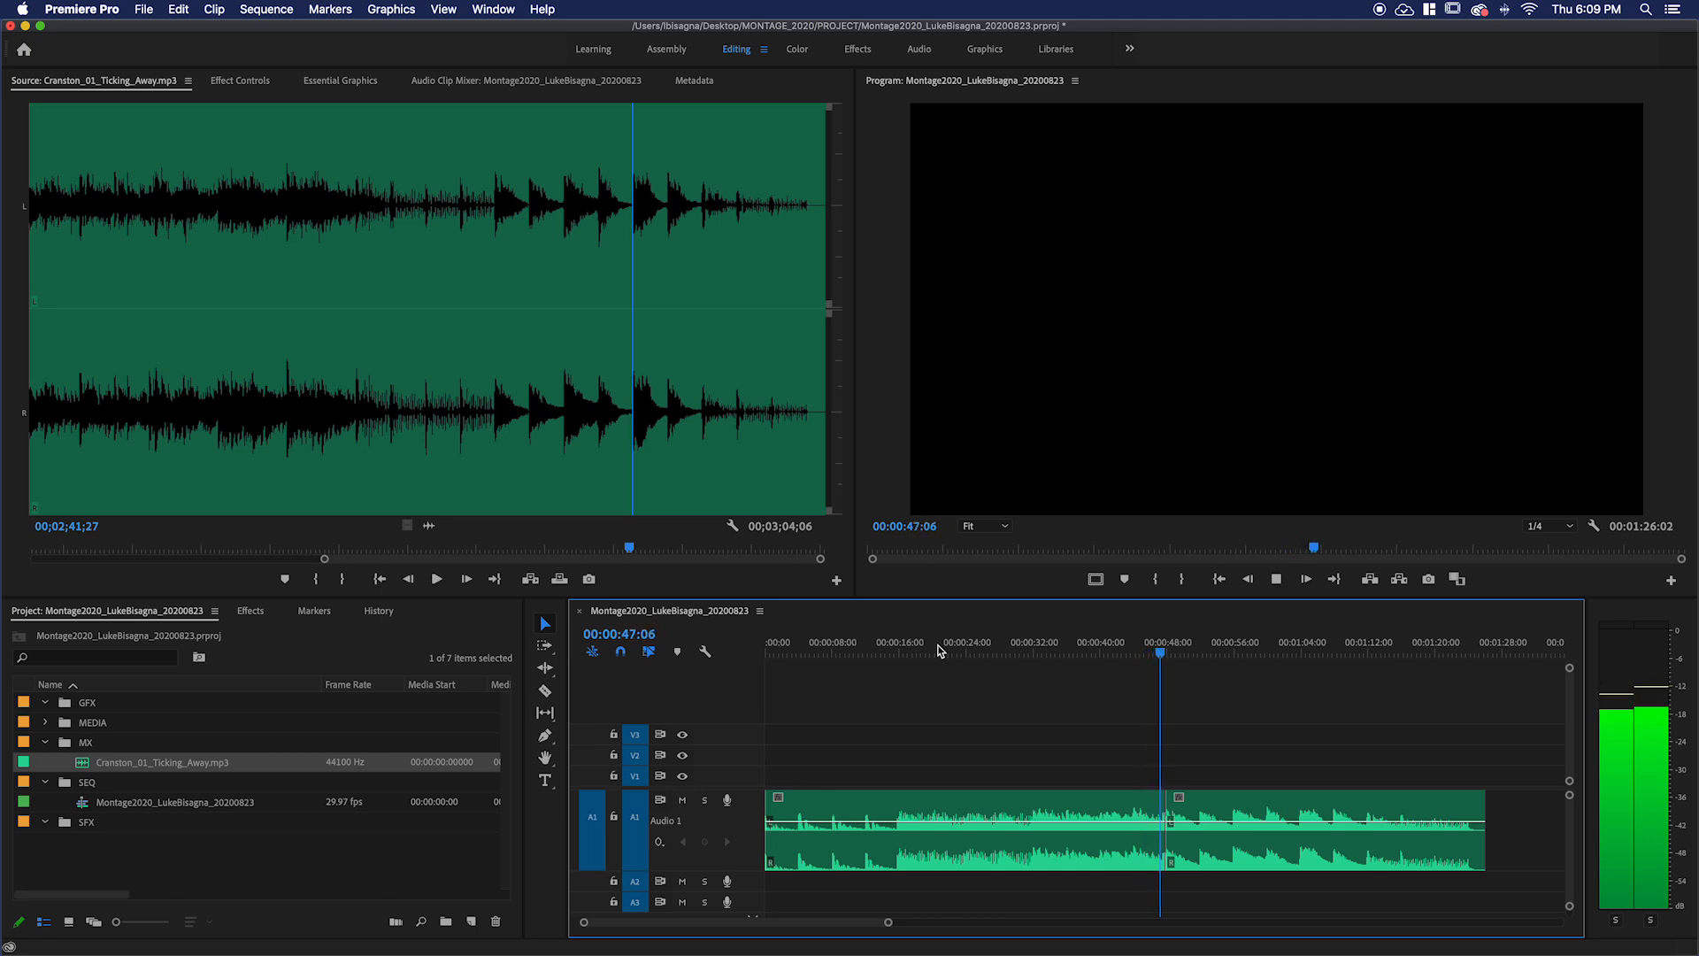
key(space)
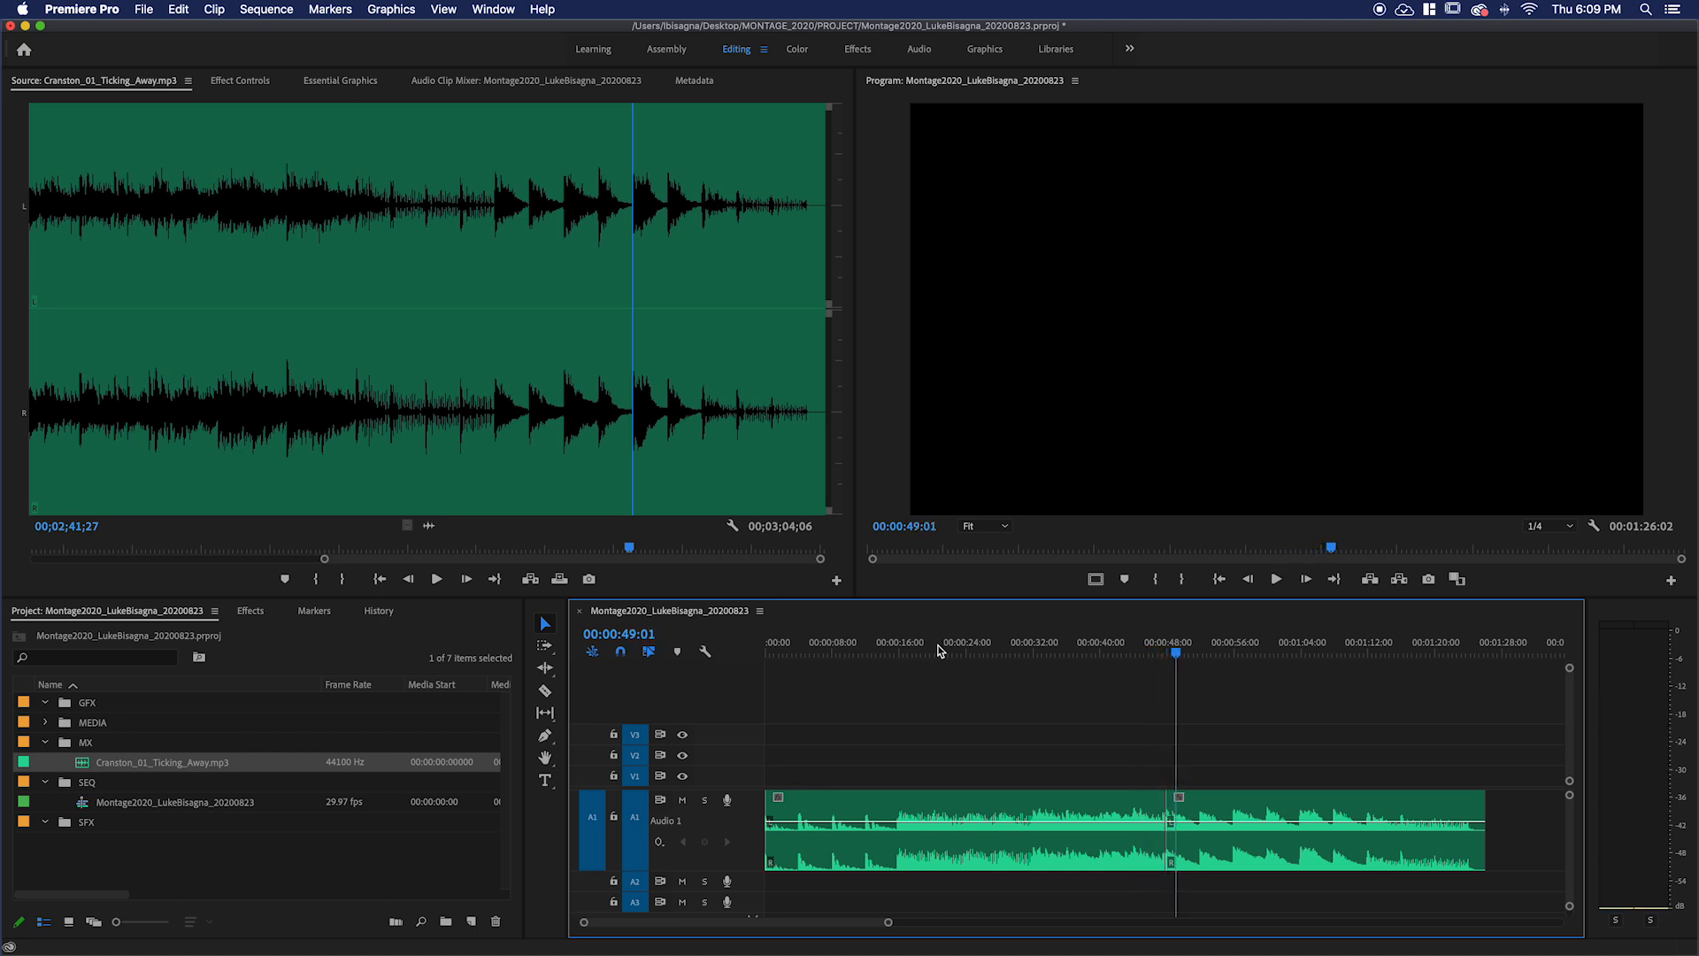
Apply the default audio transition to the edit point between the two music clips at 00:00:47:27.
click(1167, 808)
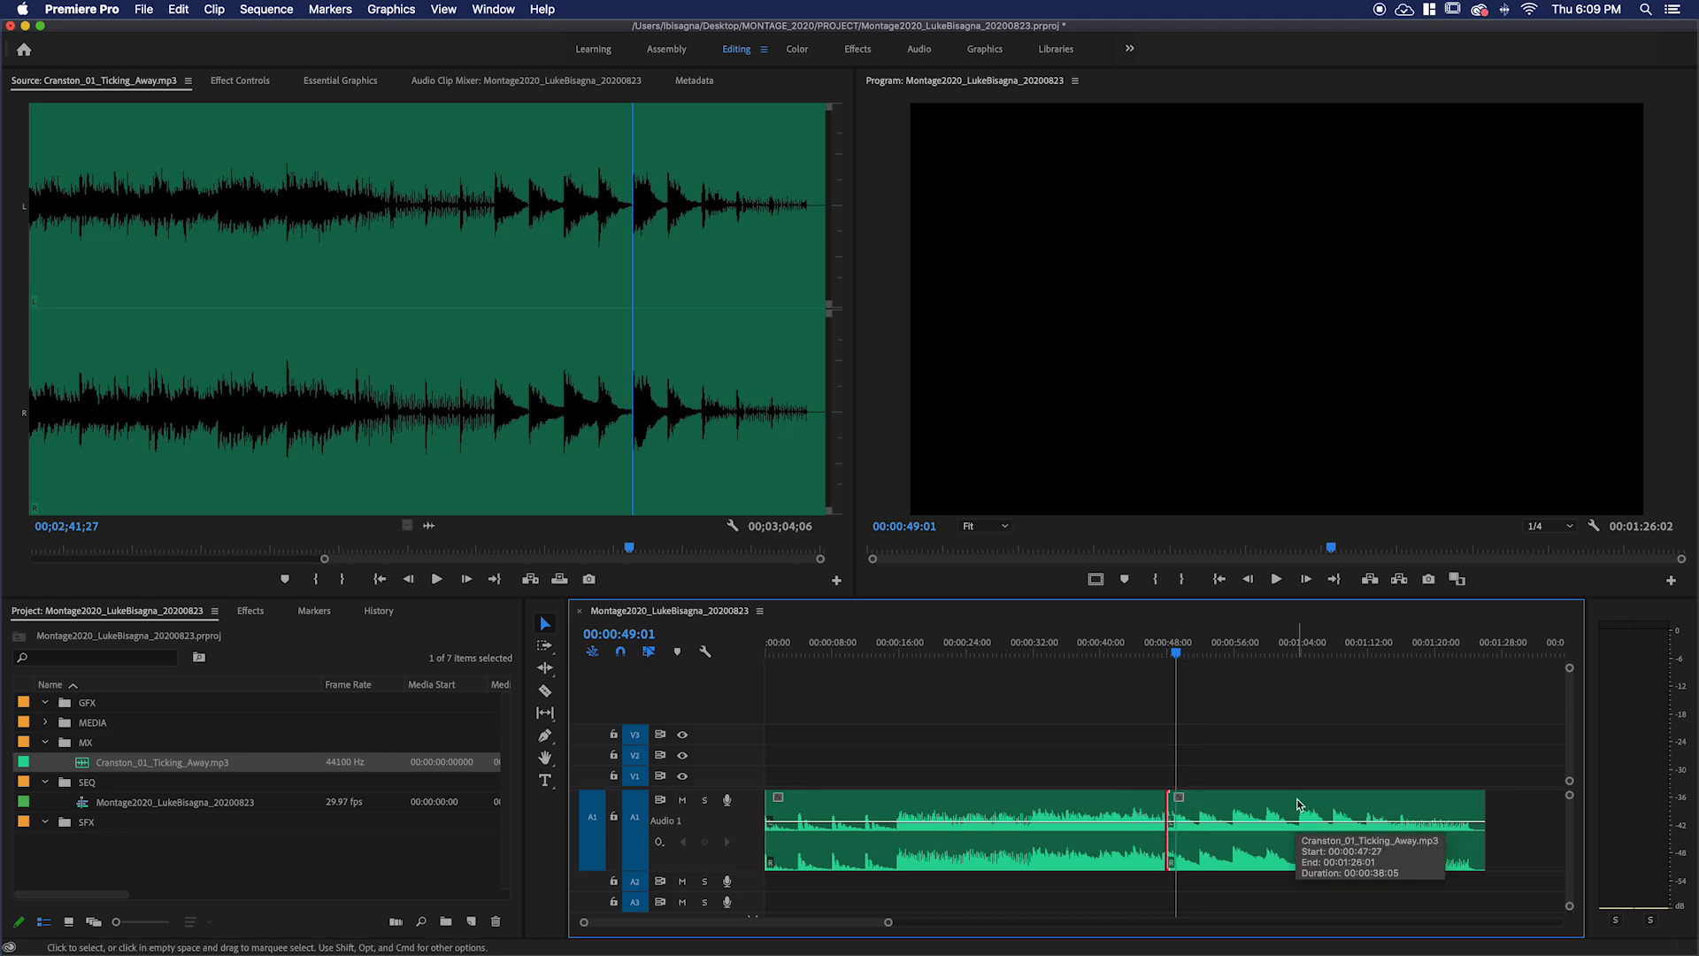
key(shift+d)
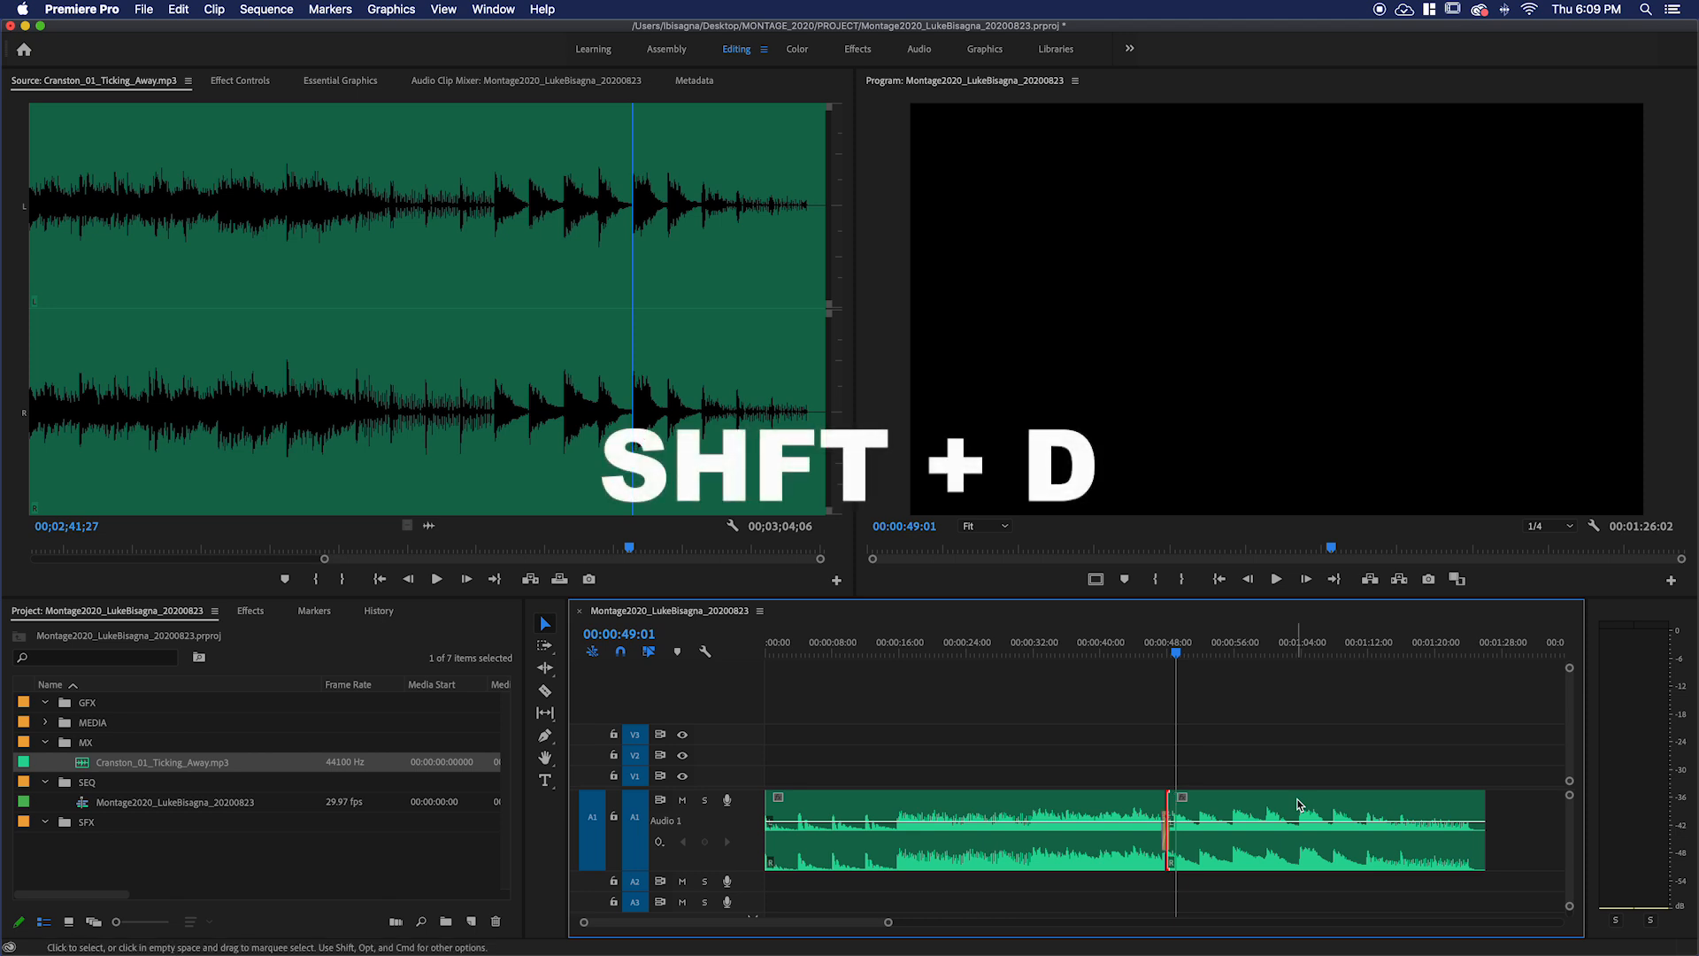
Set the duration of the audio transition between the two music clips to 4 frames.
double_click(1164, 835)
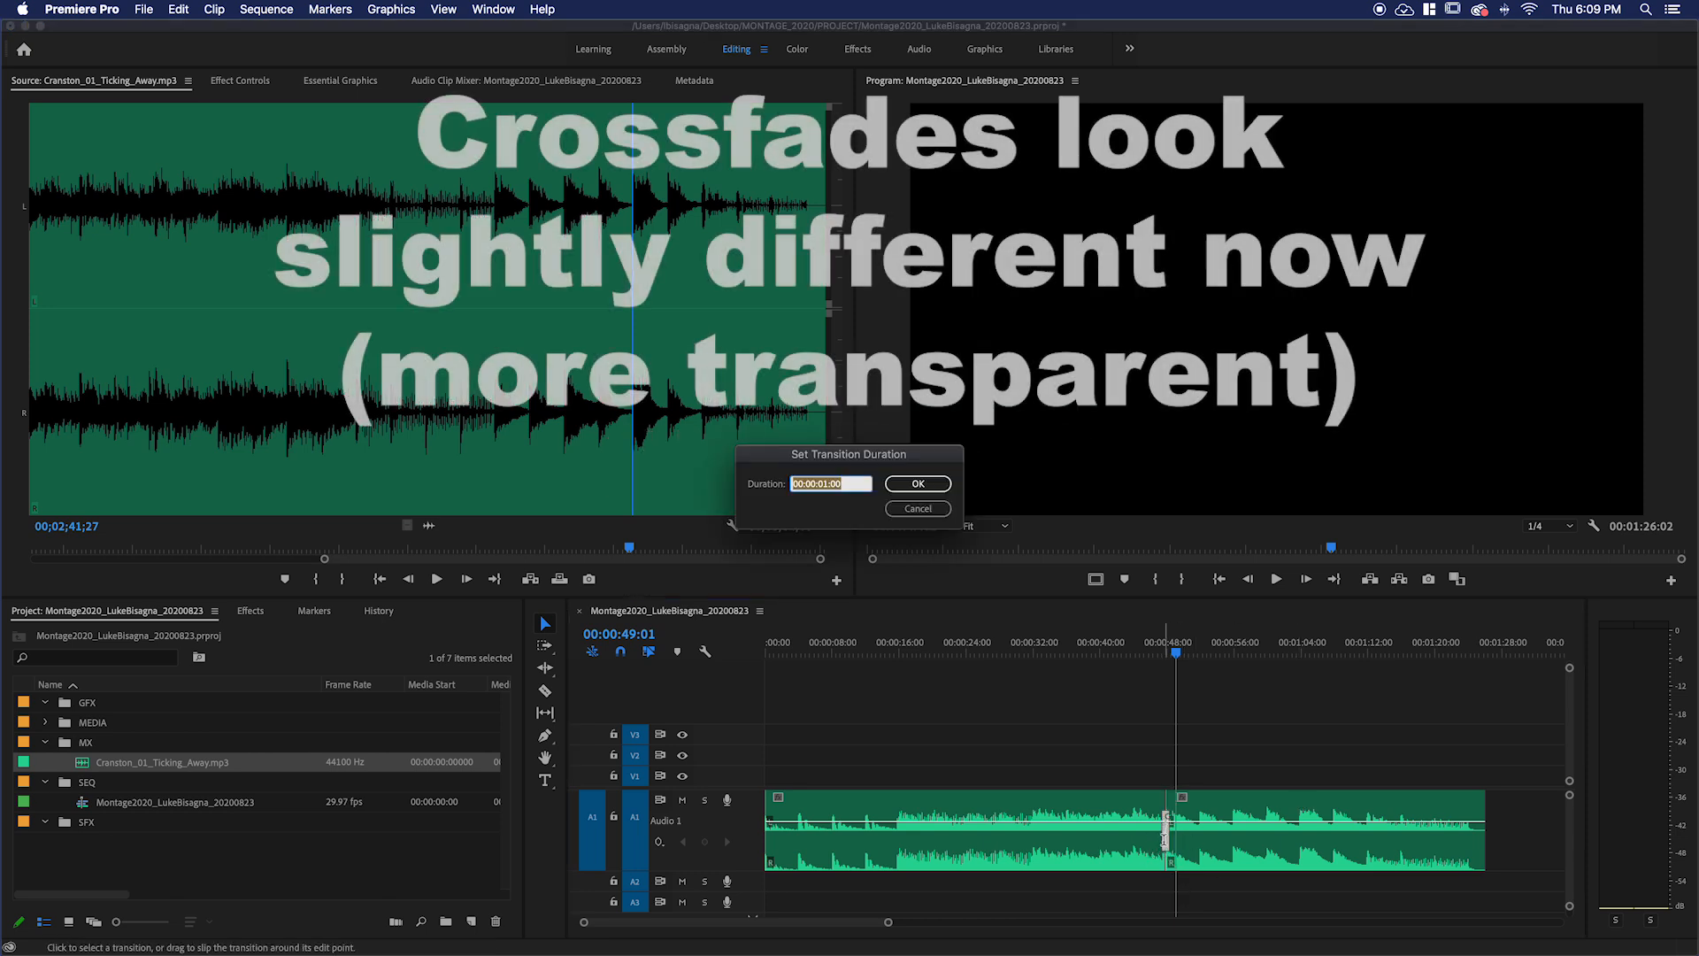
text(2)
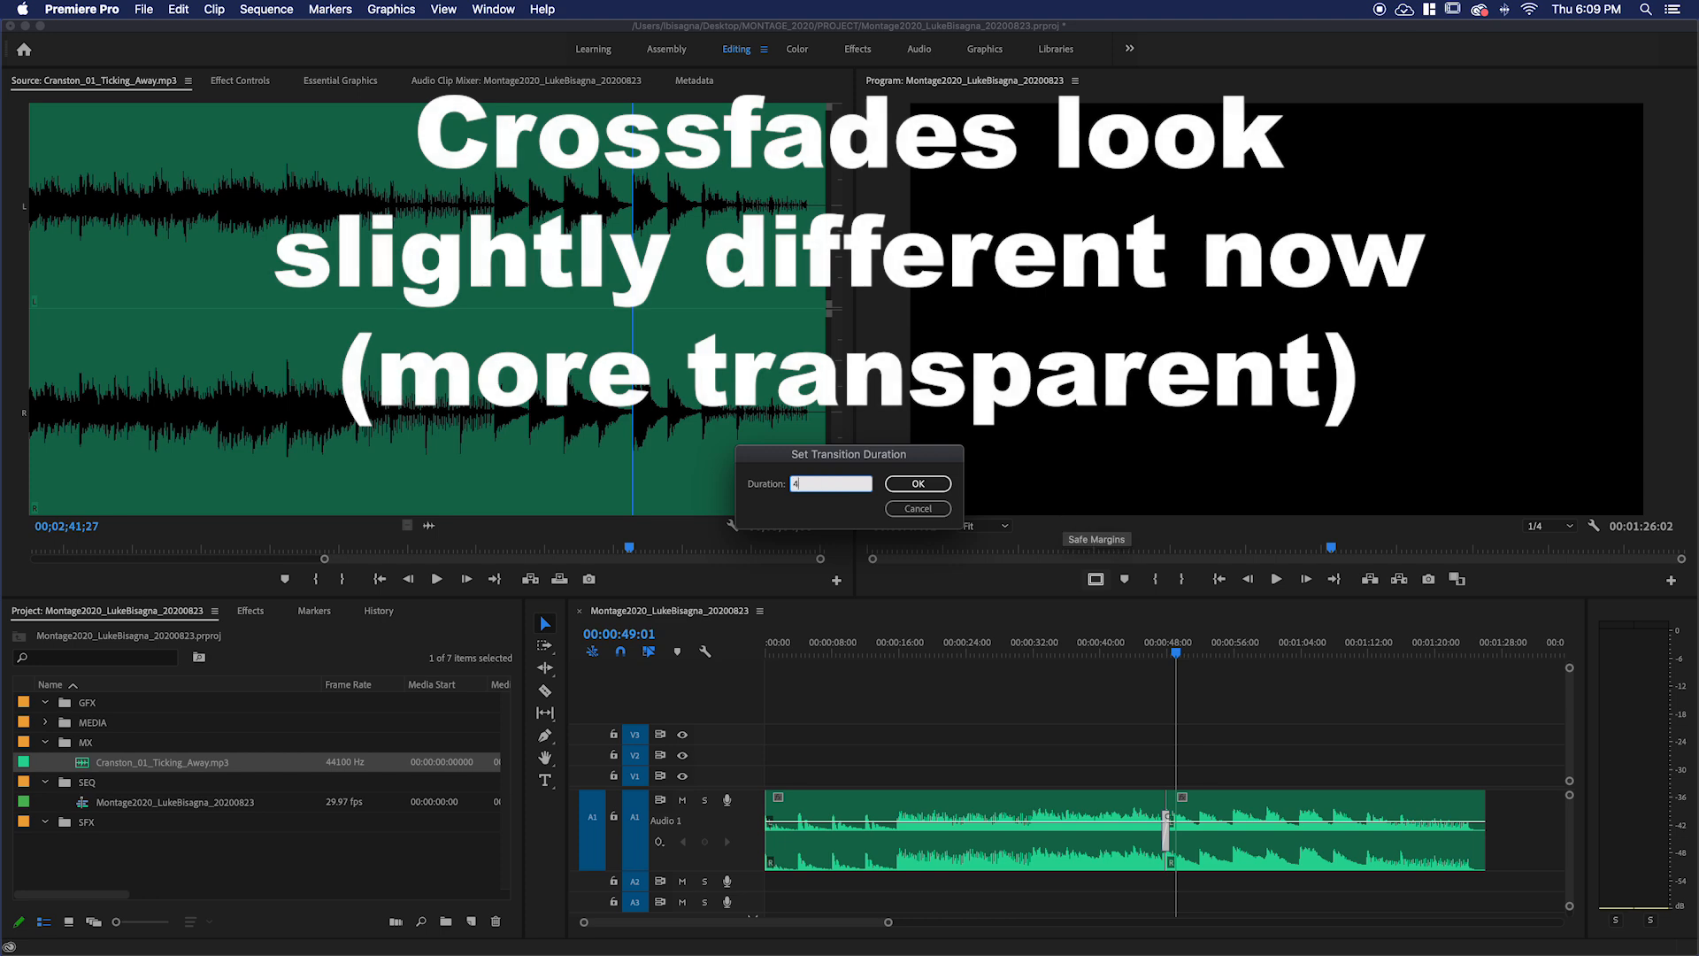
key(Return)
Play the music from 00:00:44:29 across the shortened transition and on to the closing beats near 00:01:03:18.
click(1142, 652)
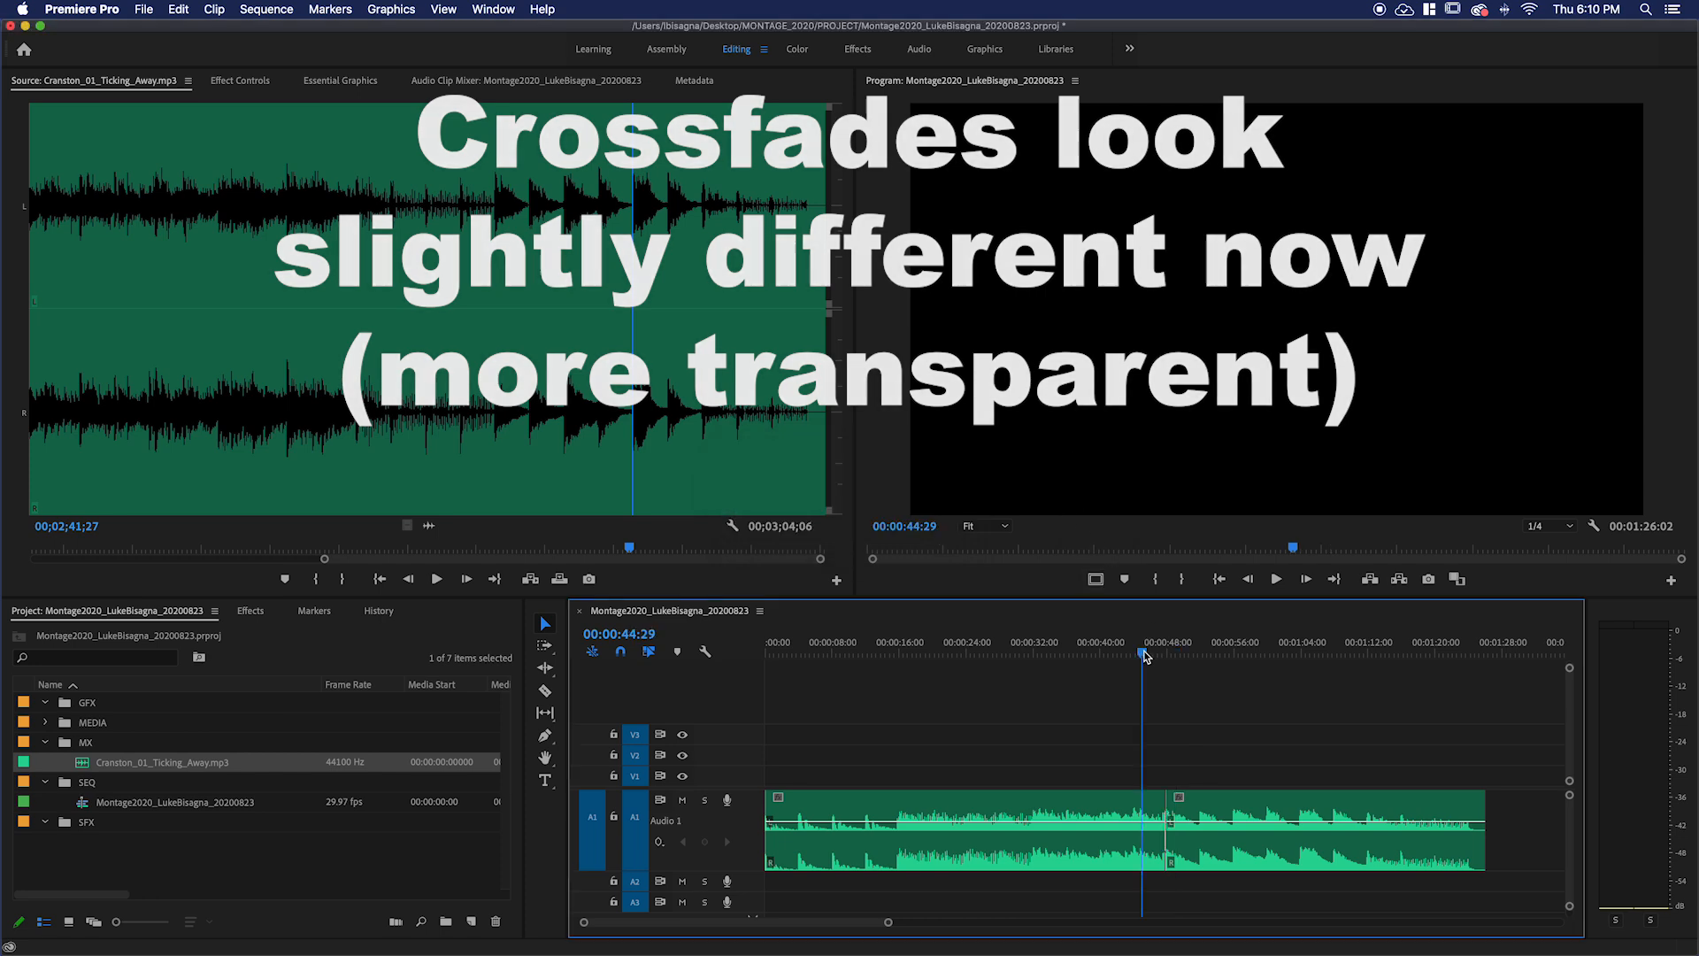
key(space)
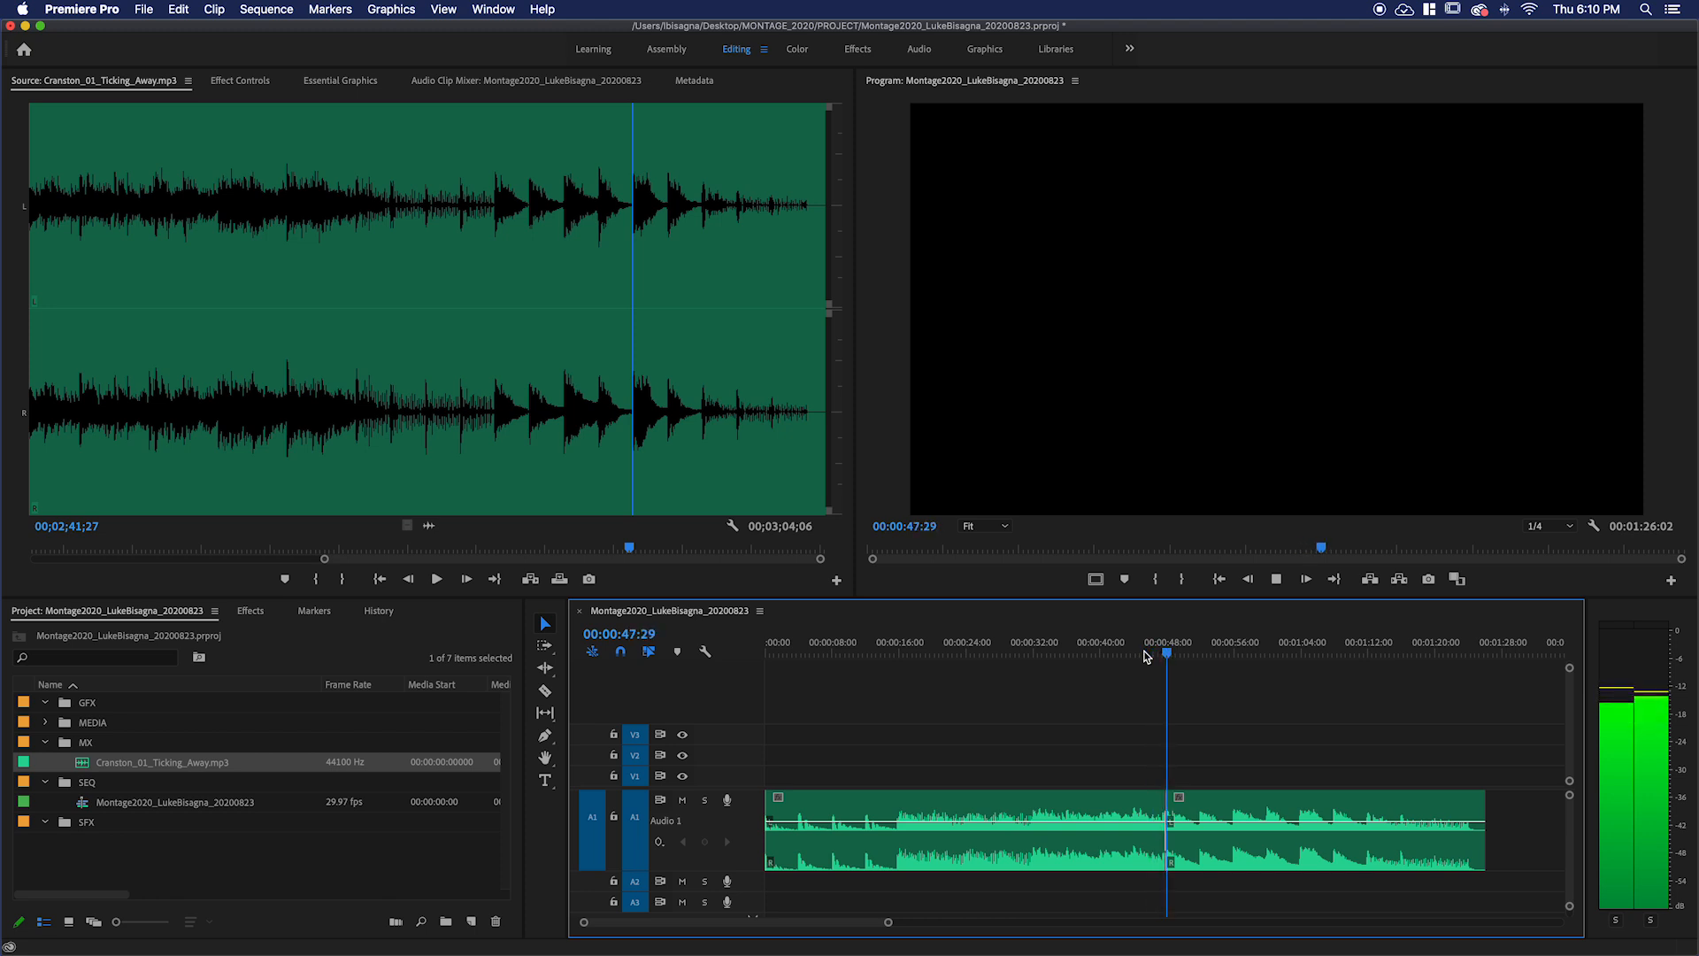
key(space)
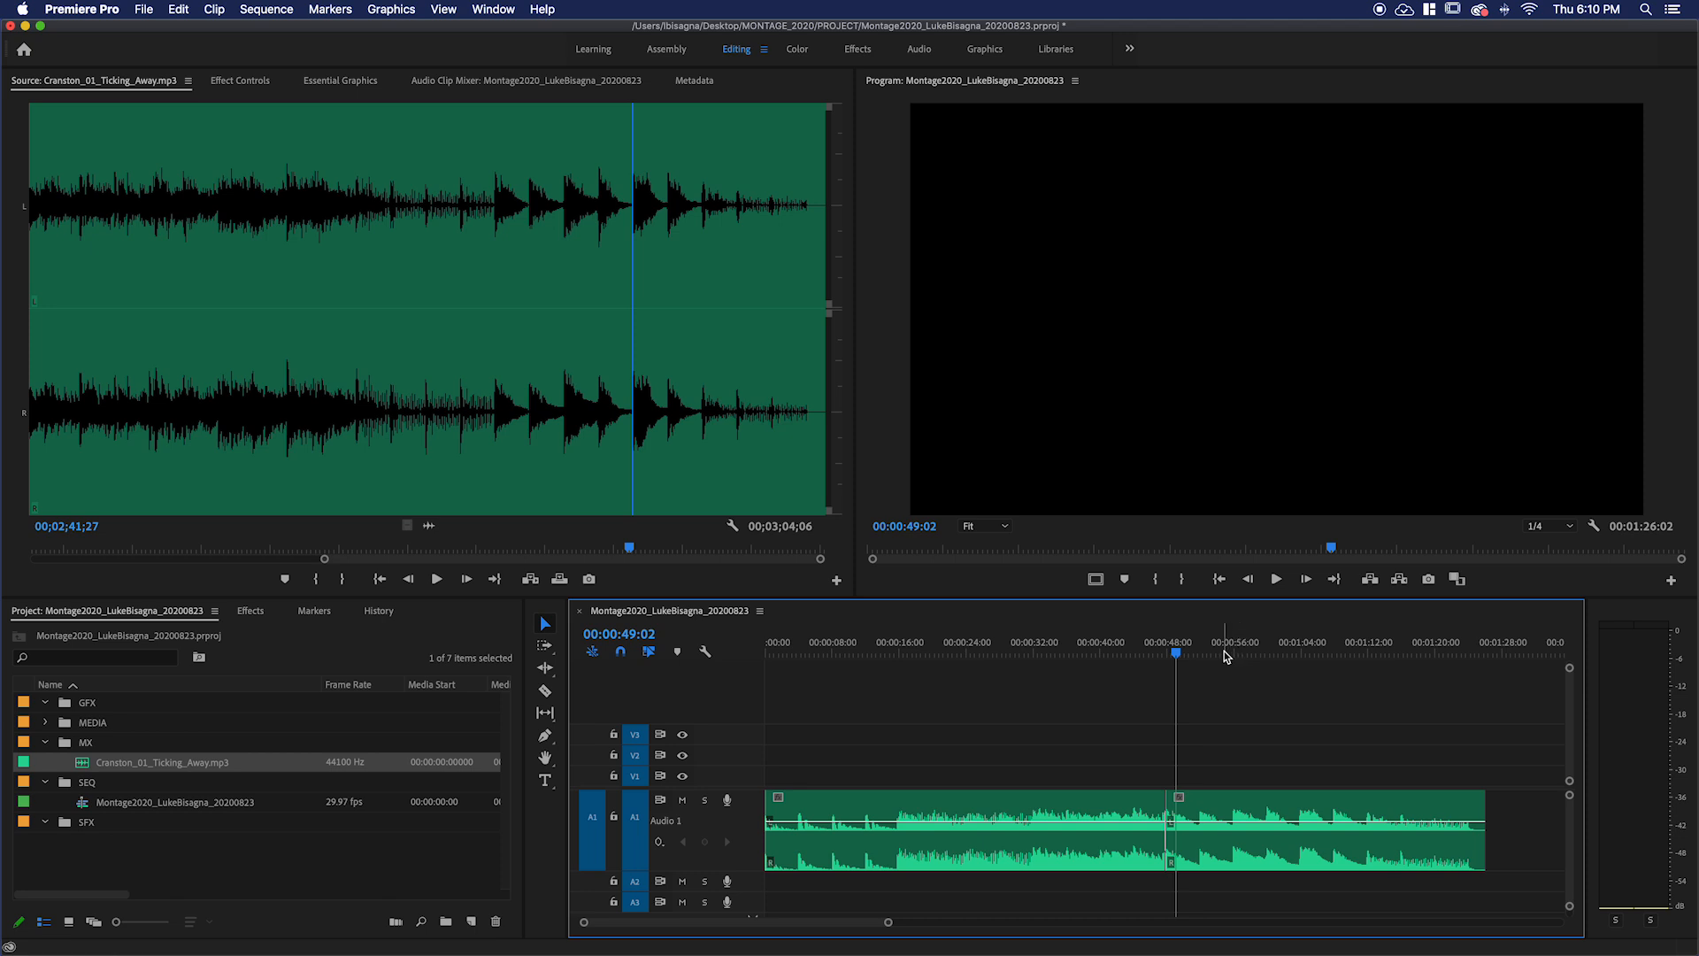
key(space)
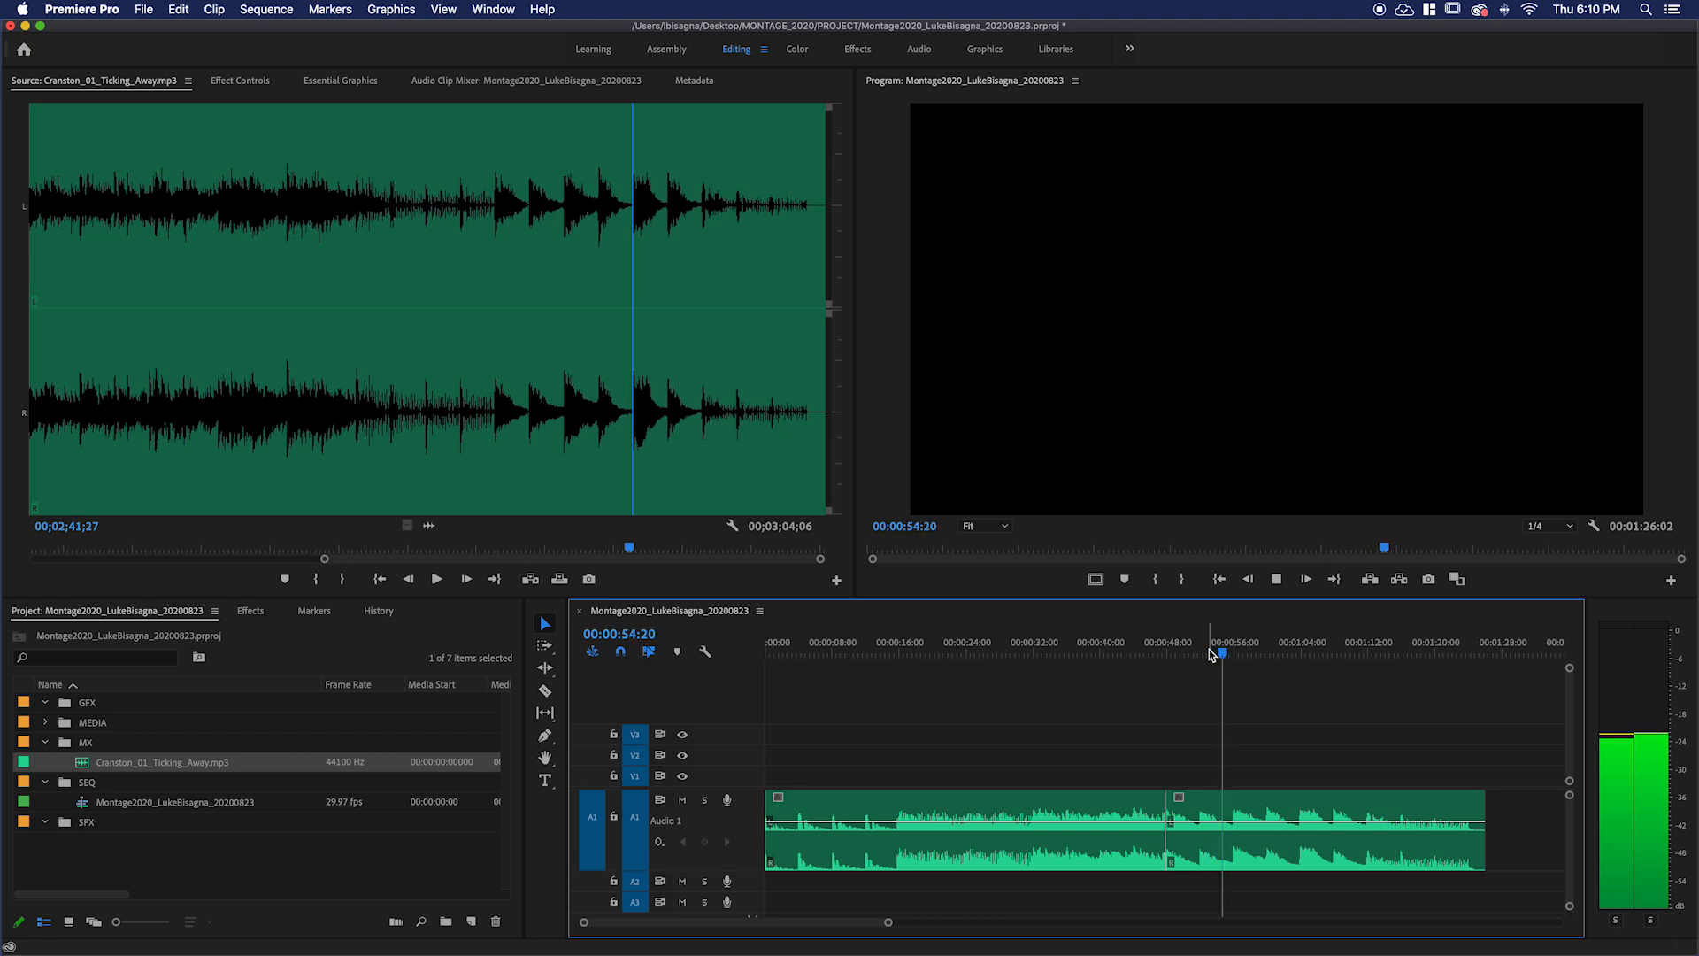
scroll(1247, 692, right, 3)
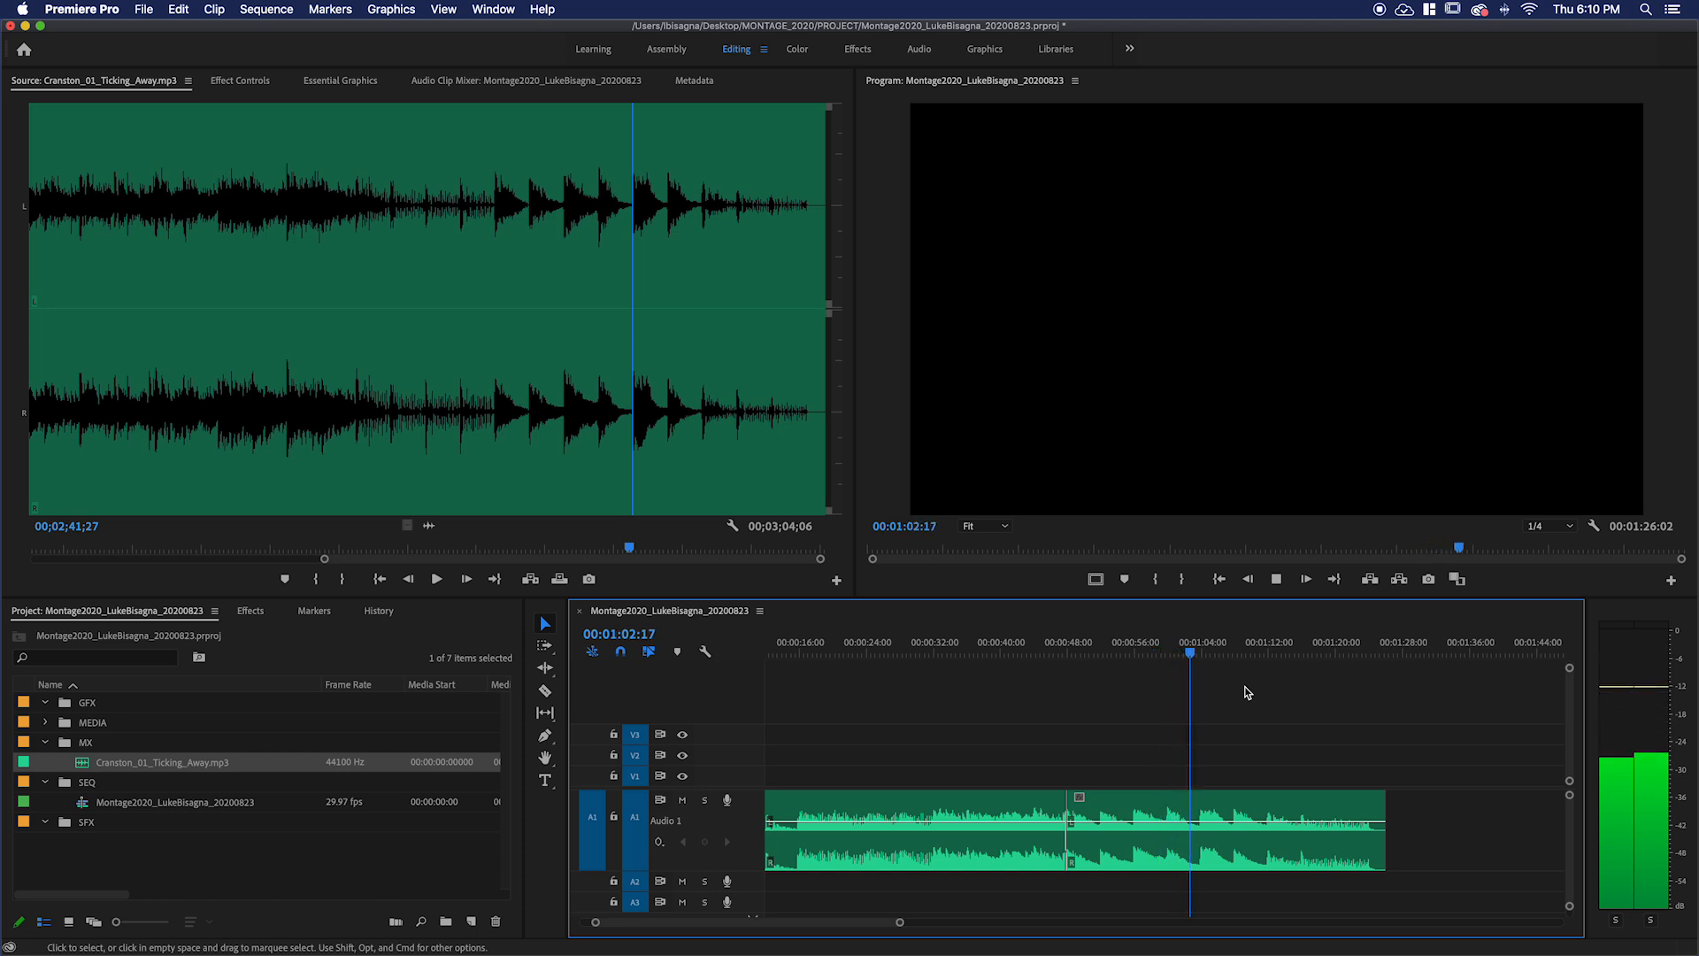
key(space)
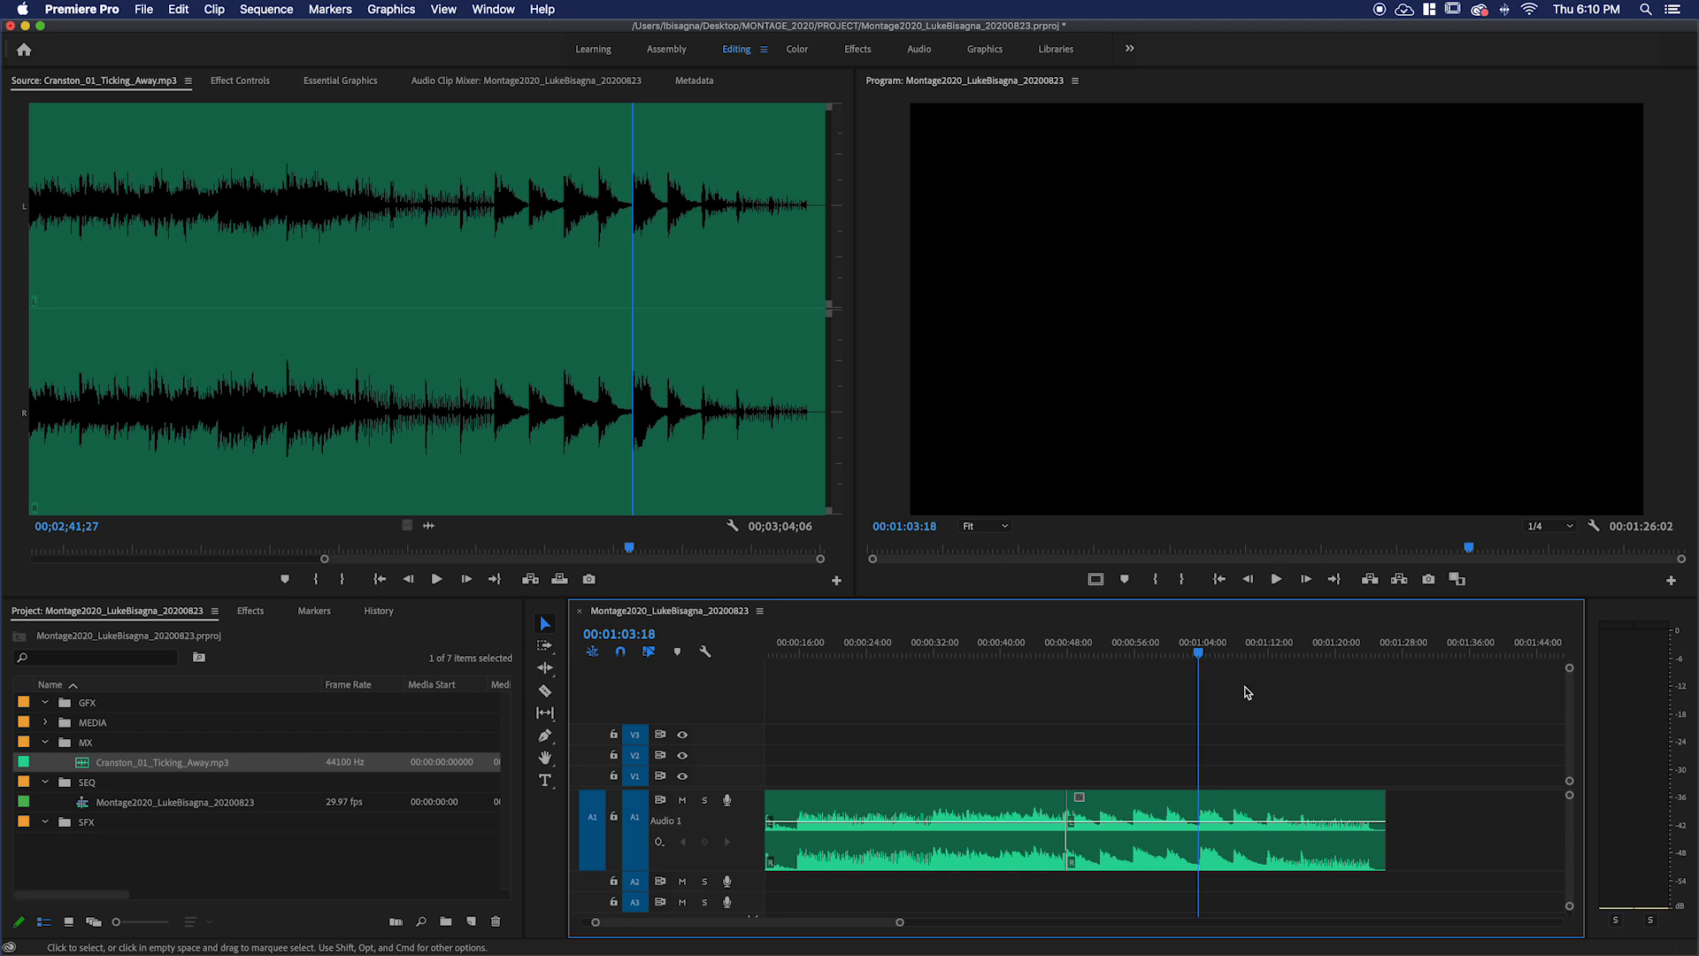
Place the playhead at 00:01:03:26, where a closing beat begins, and split the second music clip there.
key(=)
key(=)
key(=)
key(Right)
key(Right)
key(Right)
key(Right)
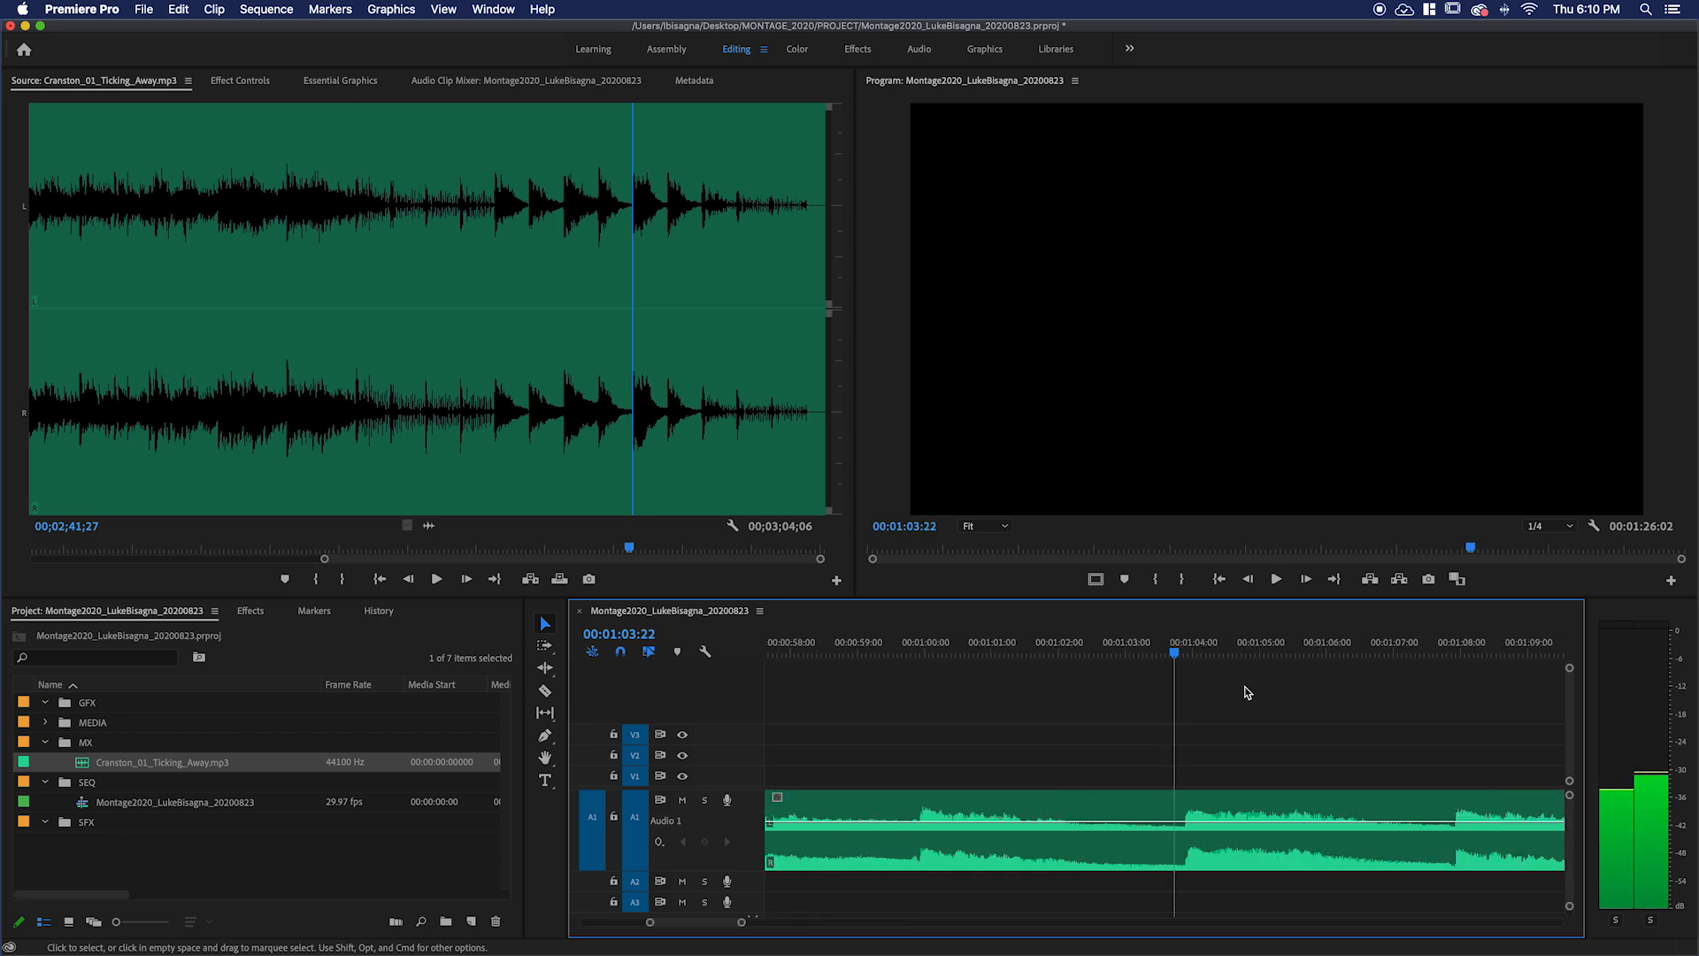
key(Right)
key(Right)
key(Right)
key(Right)
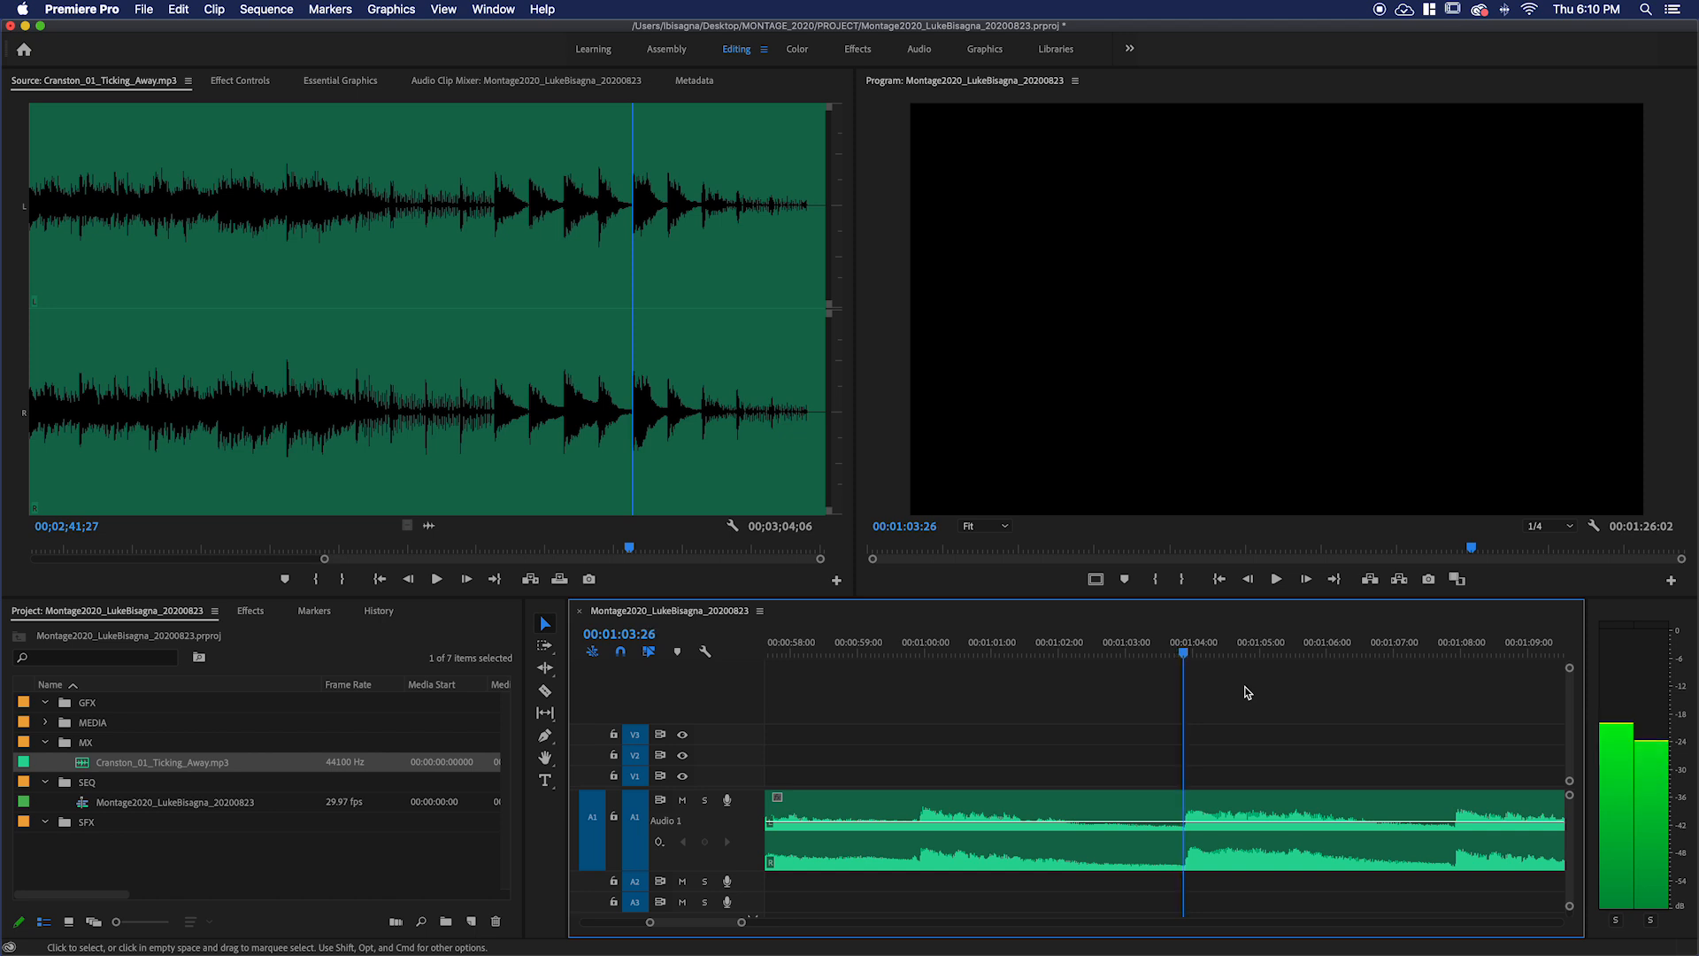
click(1281, 807)
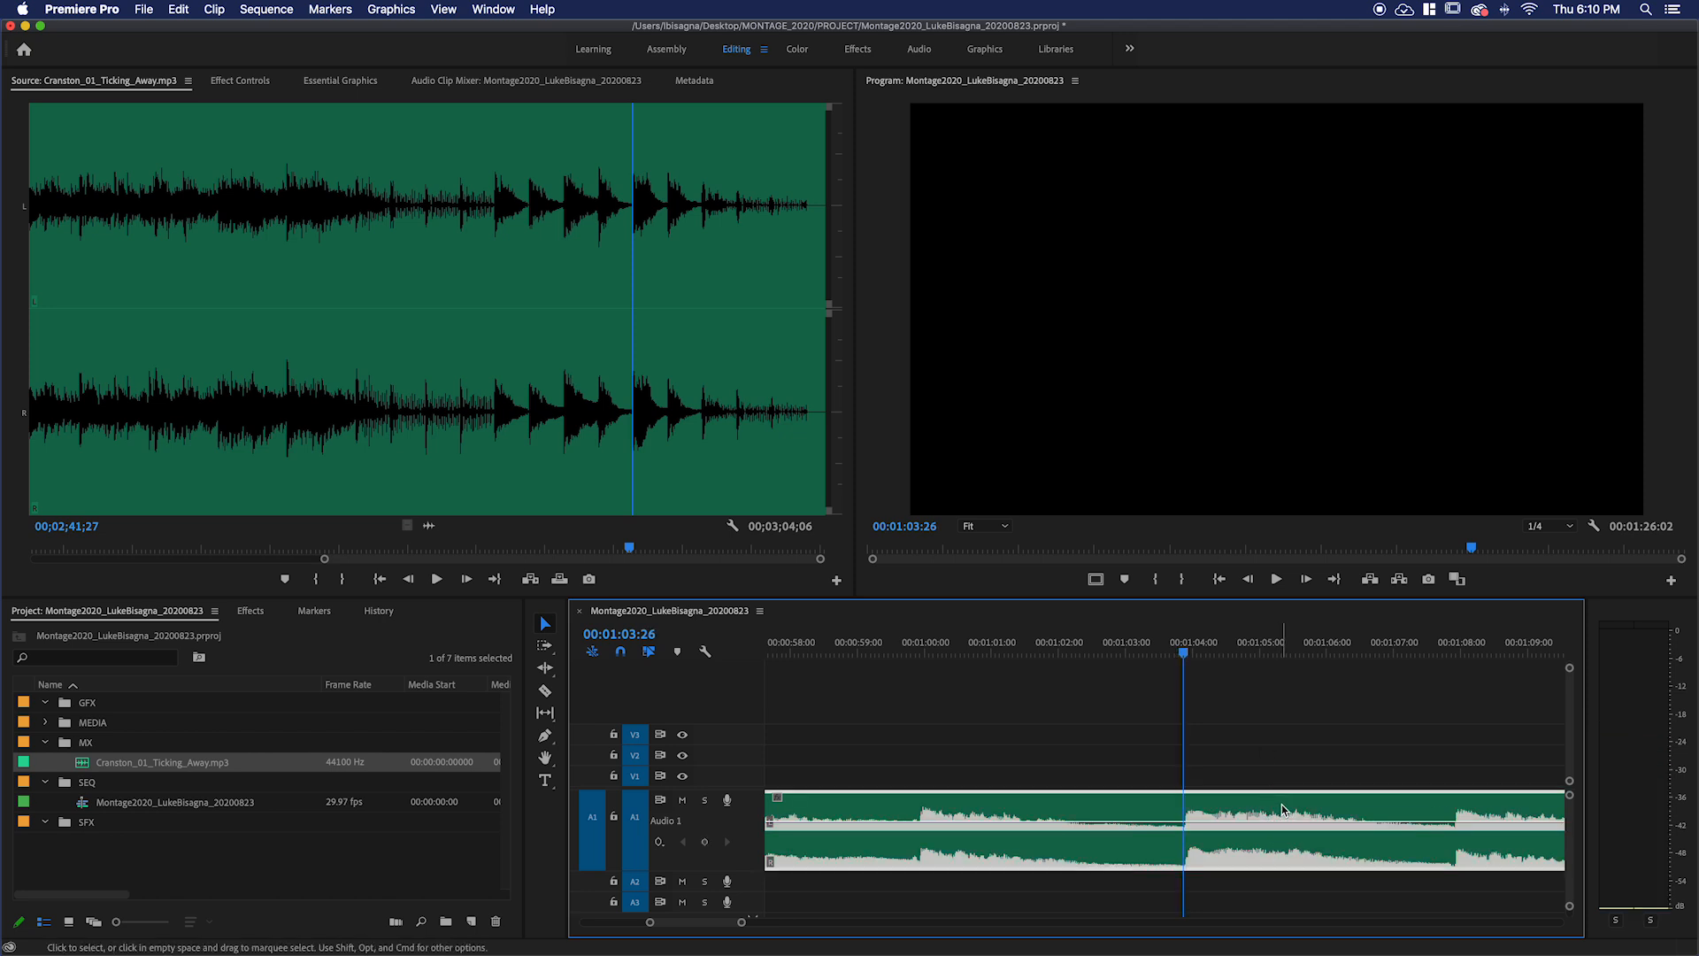
key(super+k)
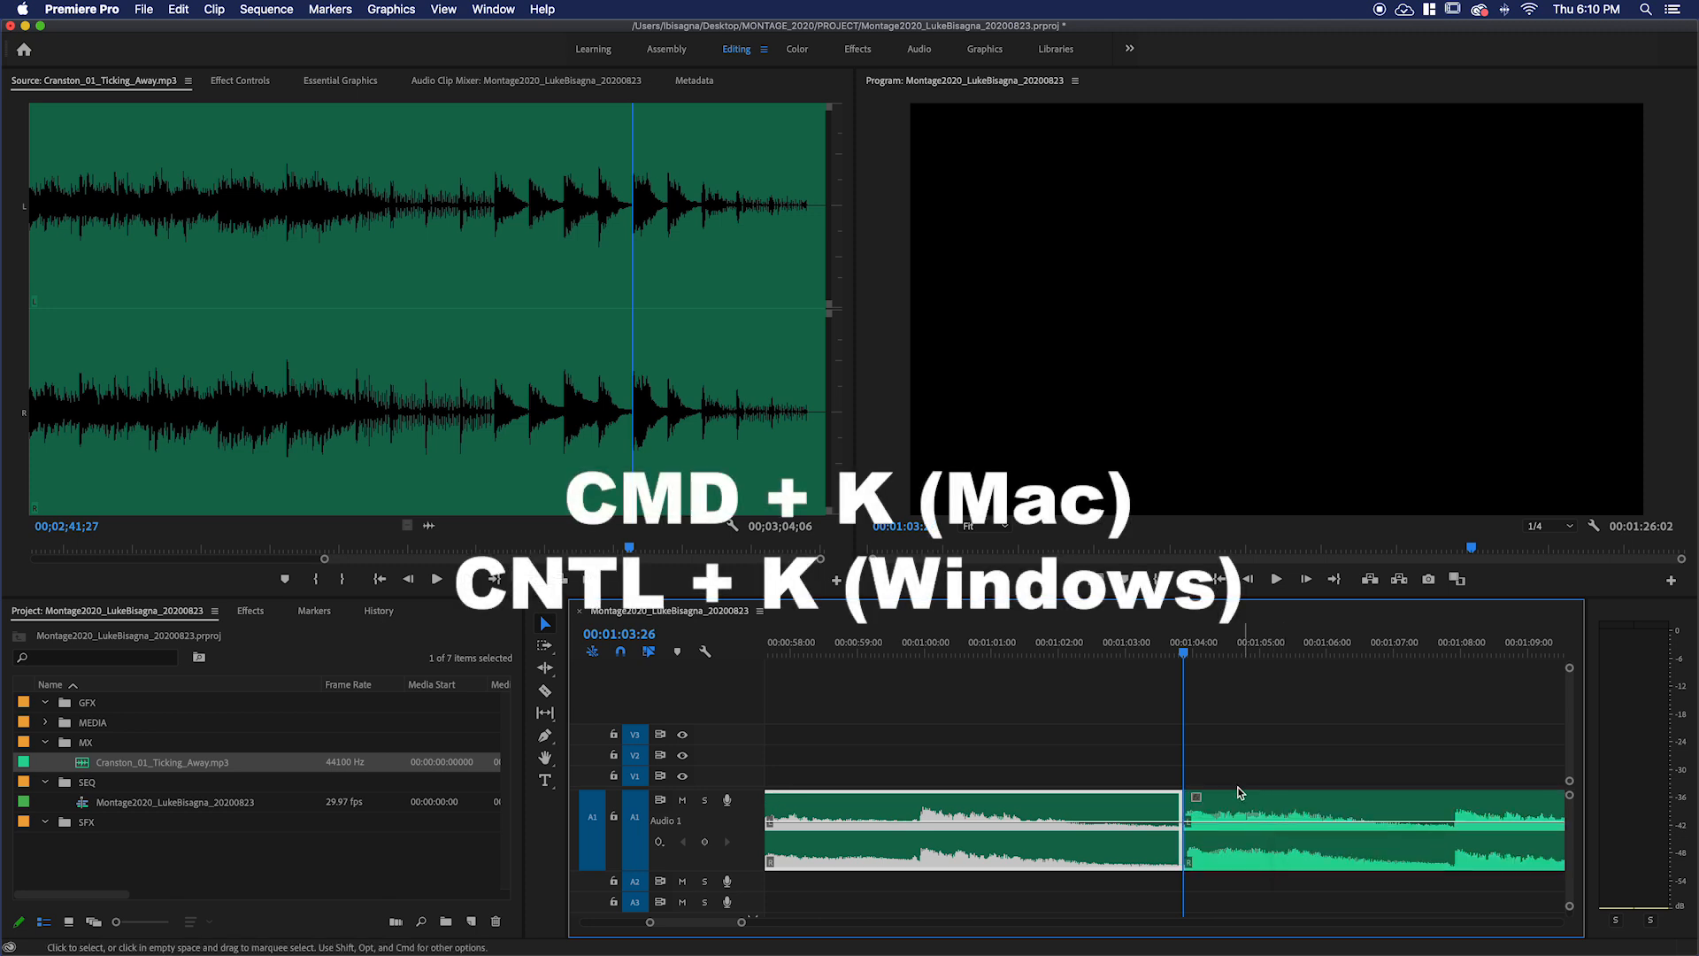
Delete the music remaining after 00:01:03:26 and return the playhead to the start of the sequence.
click(1245, 807)
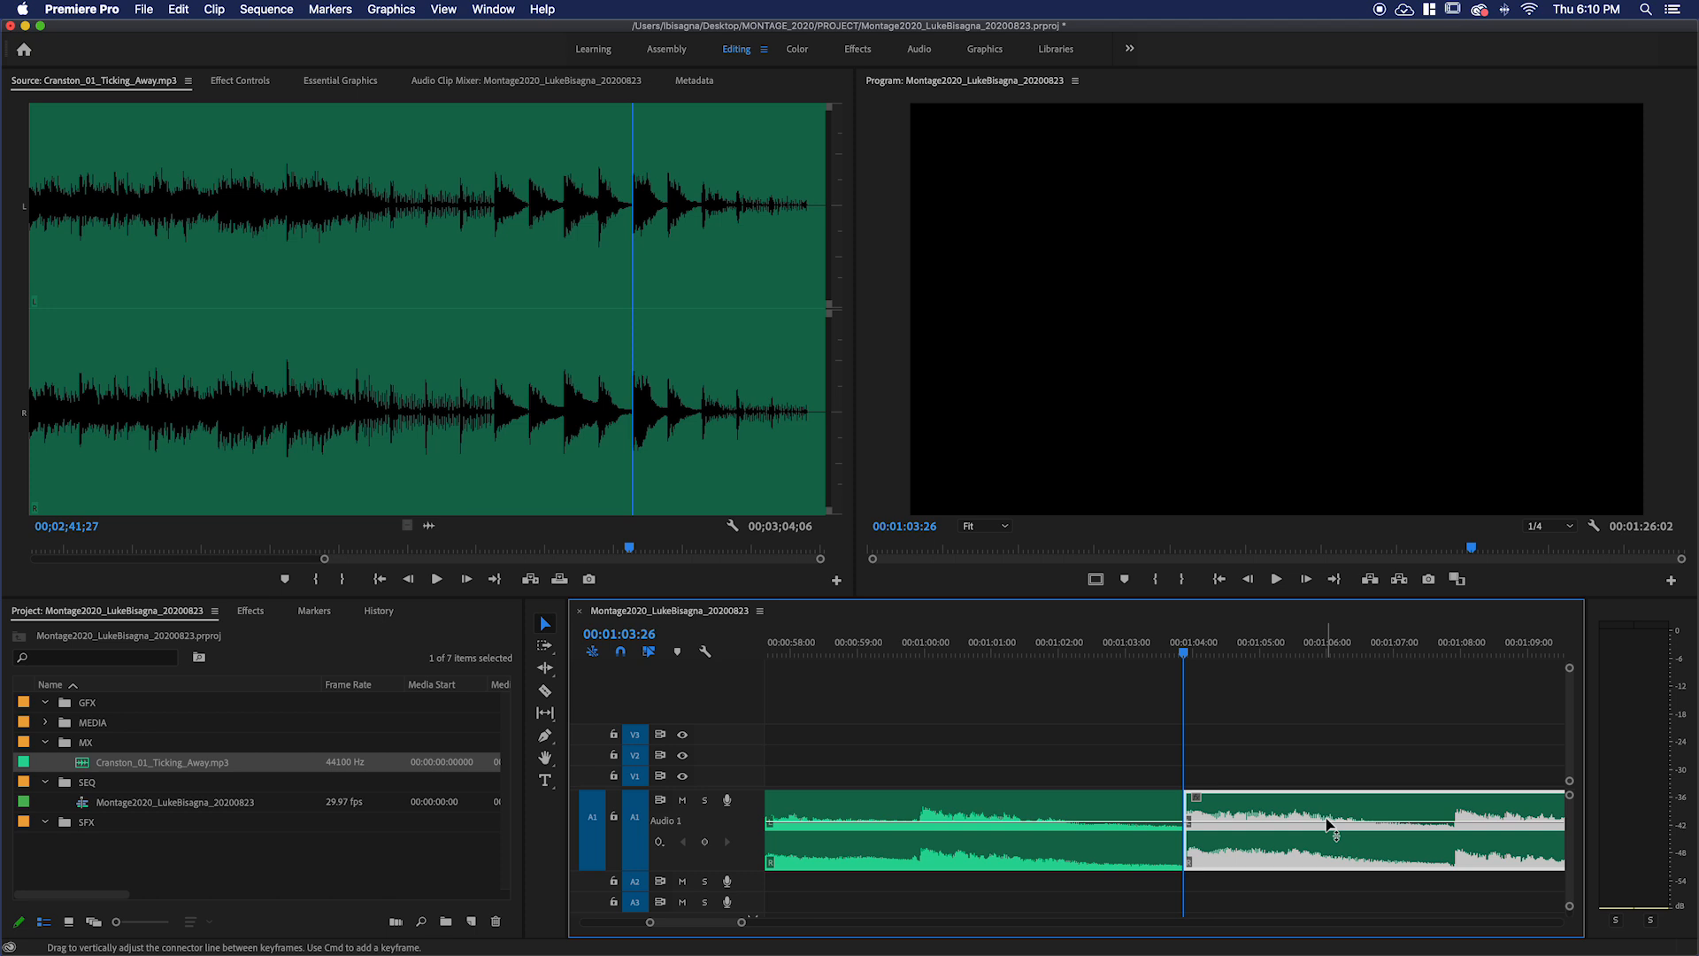
key(Delete)
key(backslash)
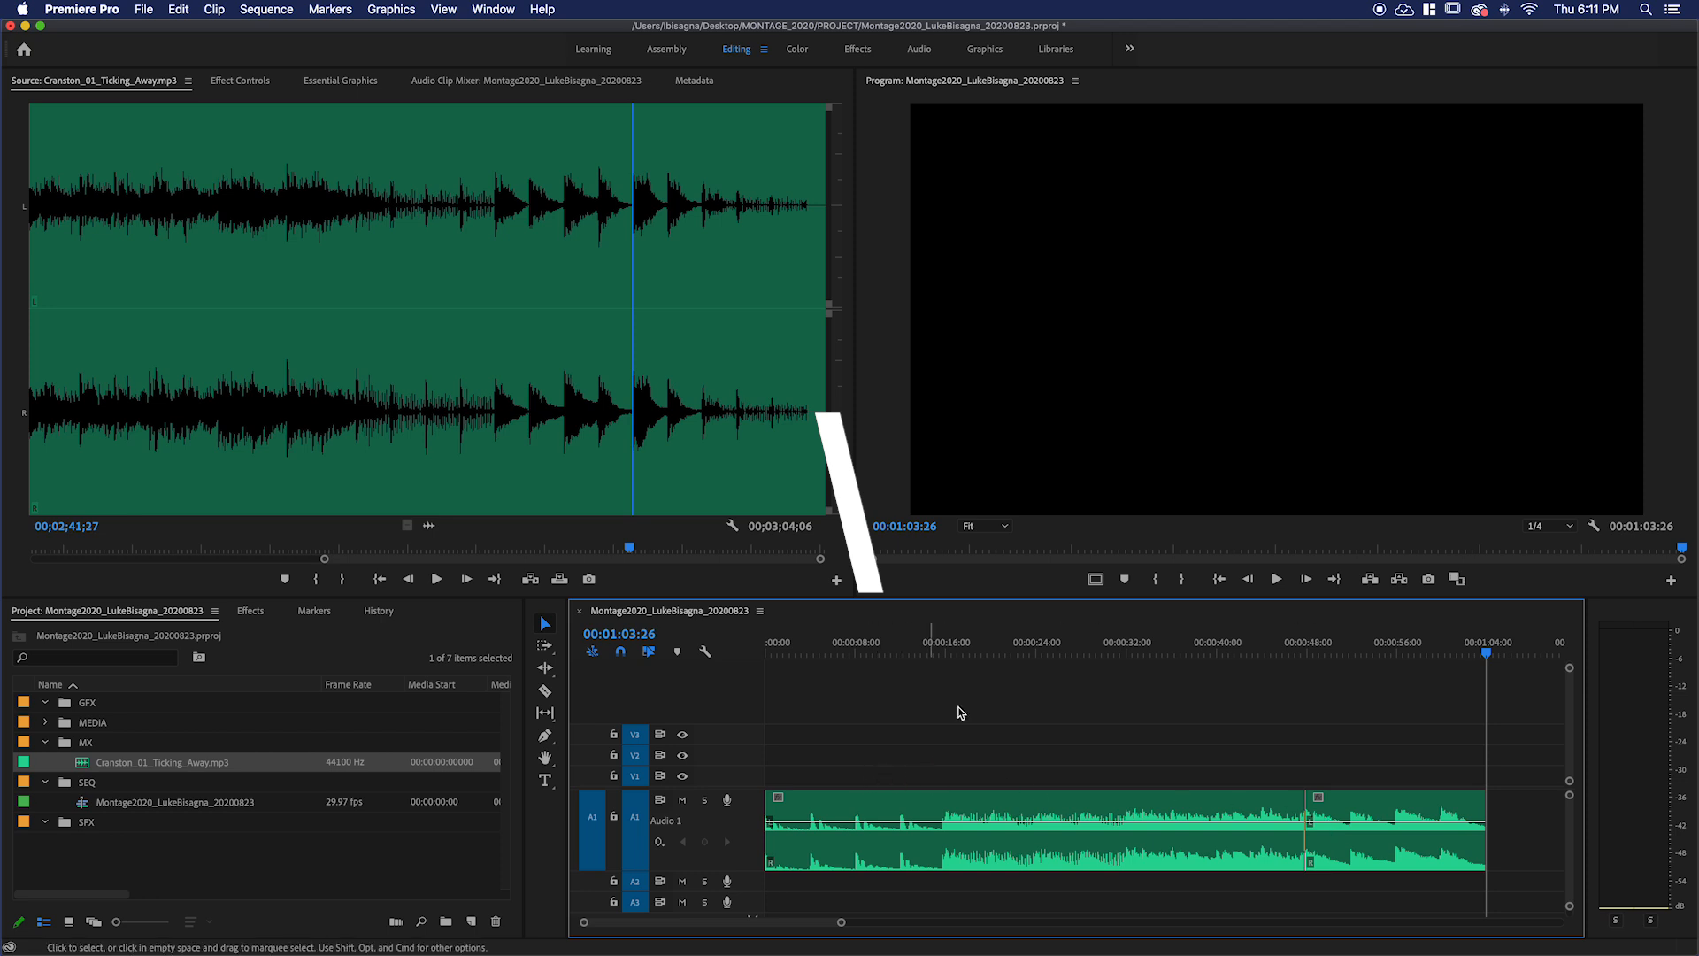
key(Home)
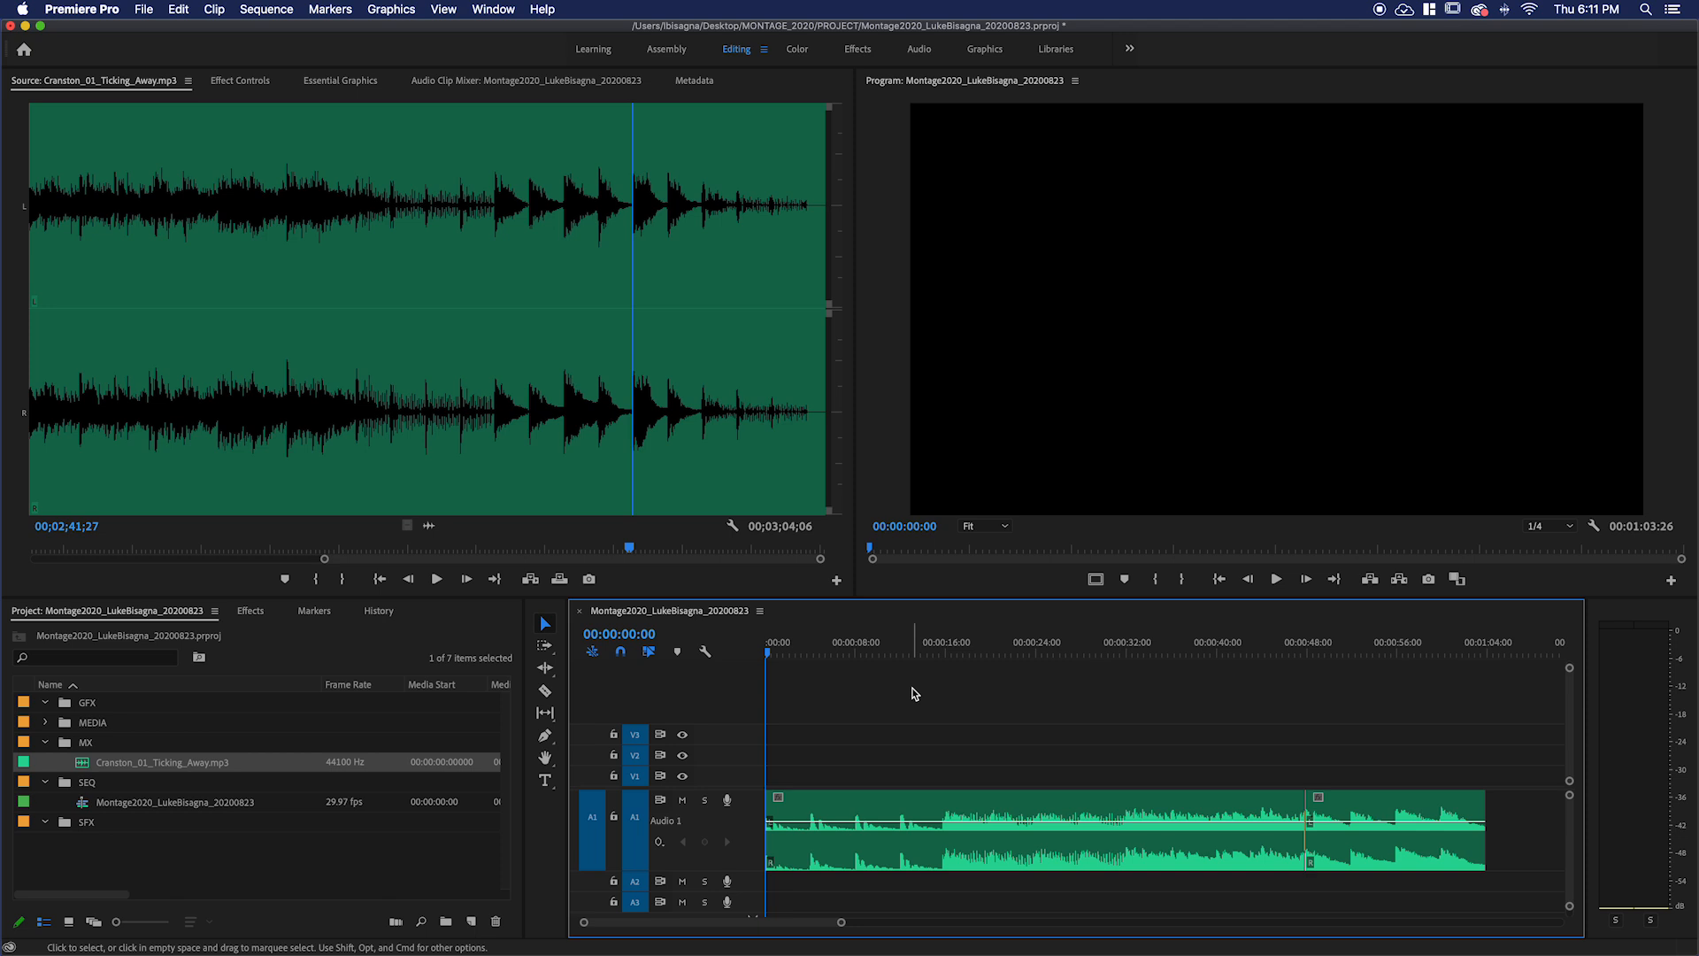
Place the amazon-macaw clip from the ANIMALS bin on V1 at about 00:00:16:00 and play it with the music.
click(46, 724)
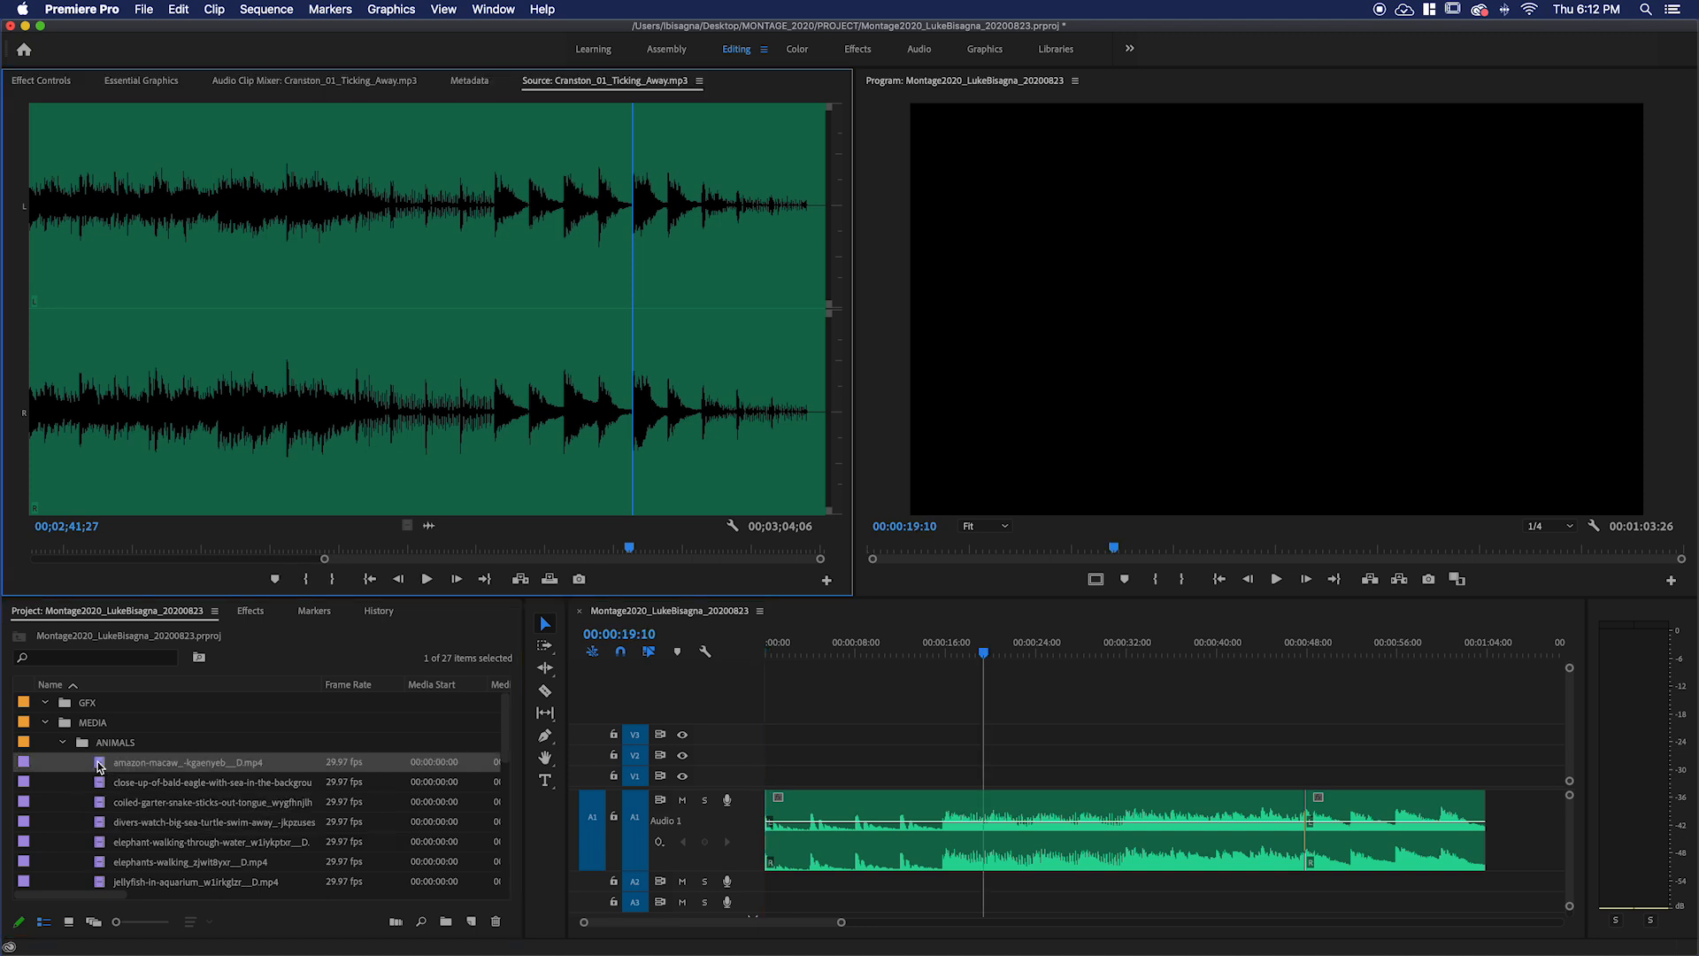
drag(100, 767, 951, 783)
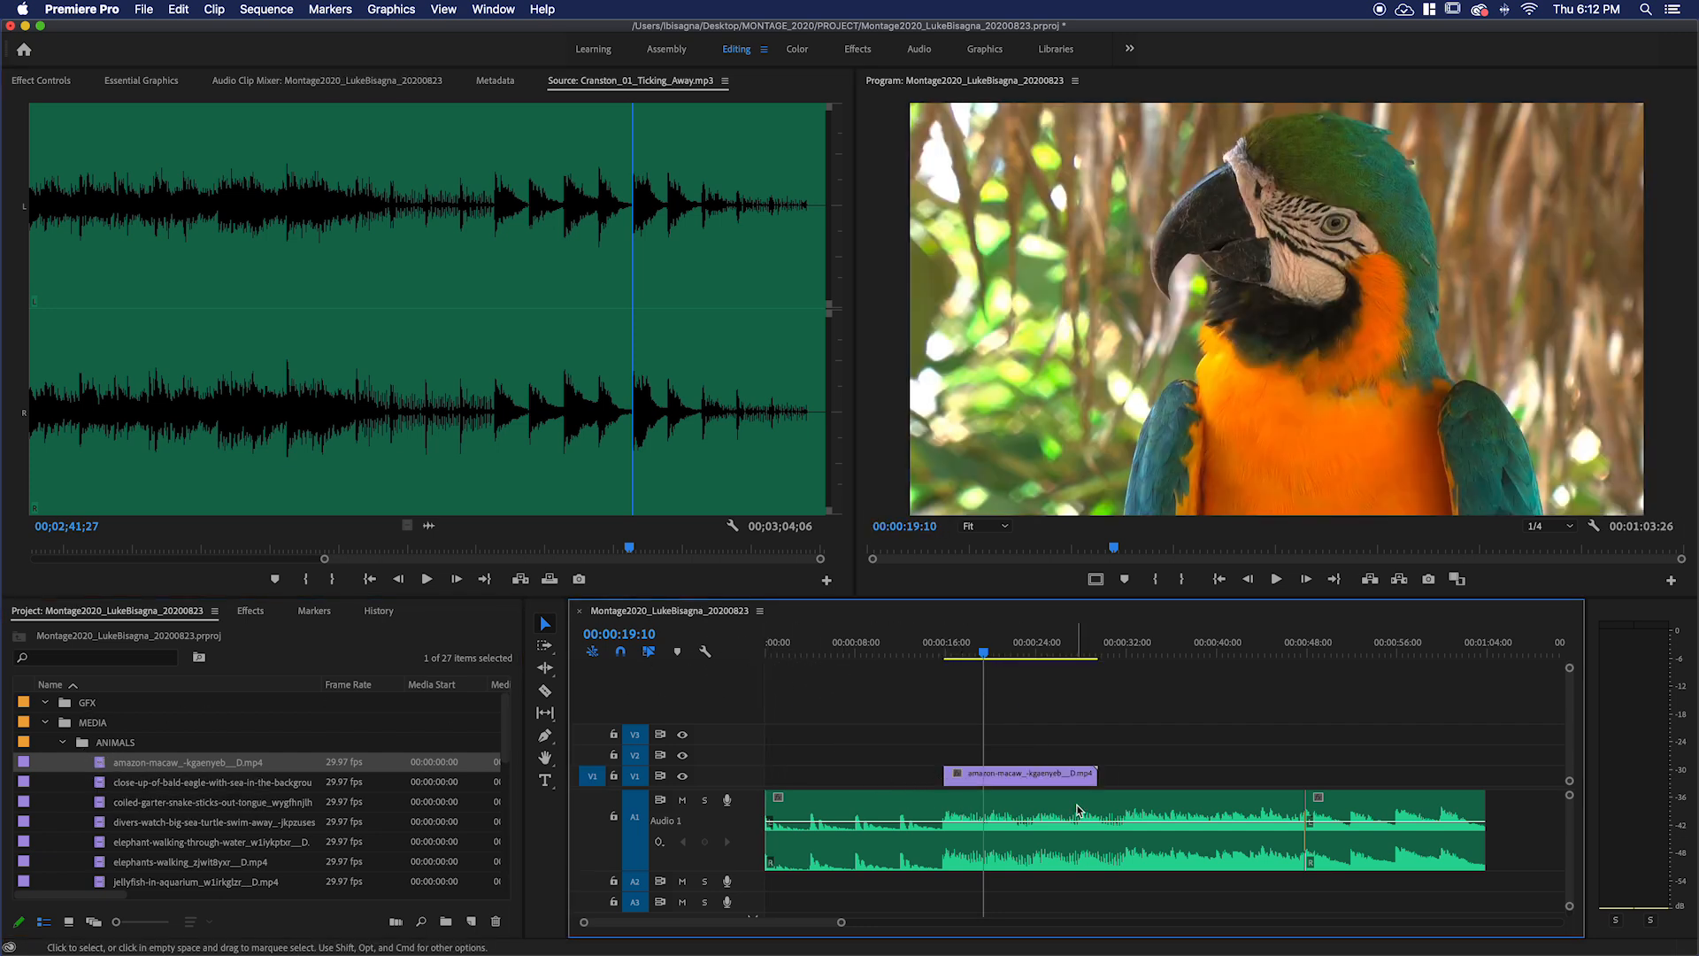
drag(970, 657, 946, 656)
key(space)
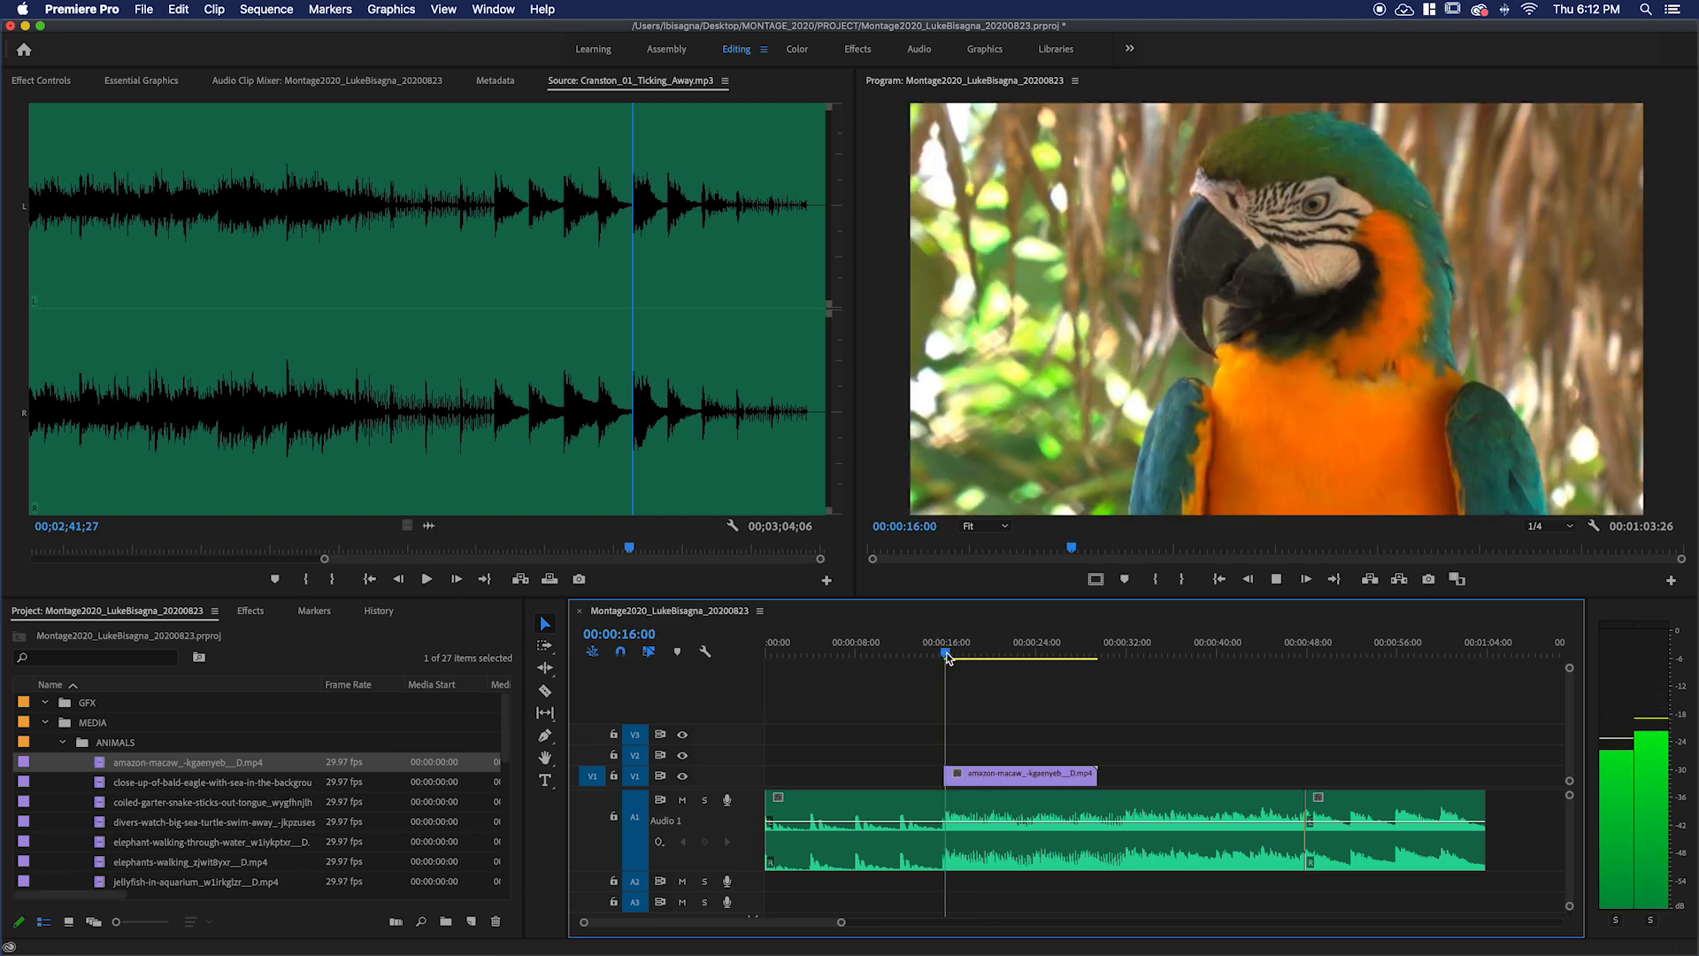
key(space)
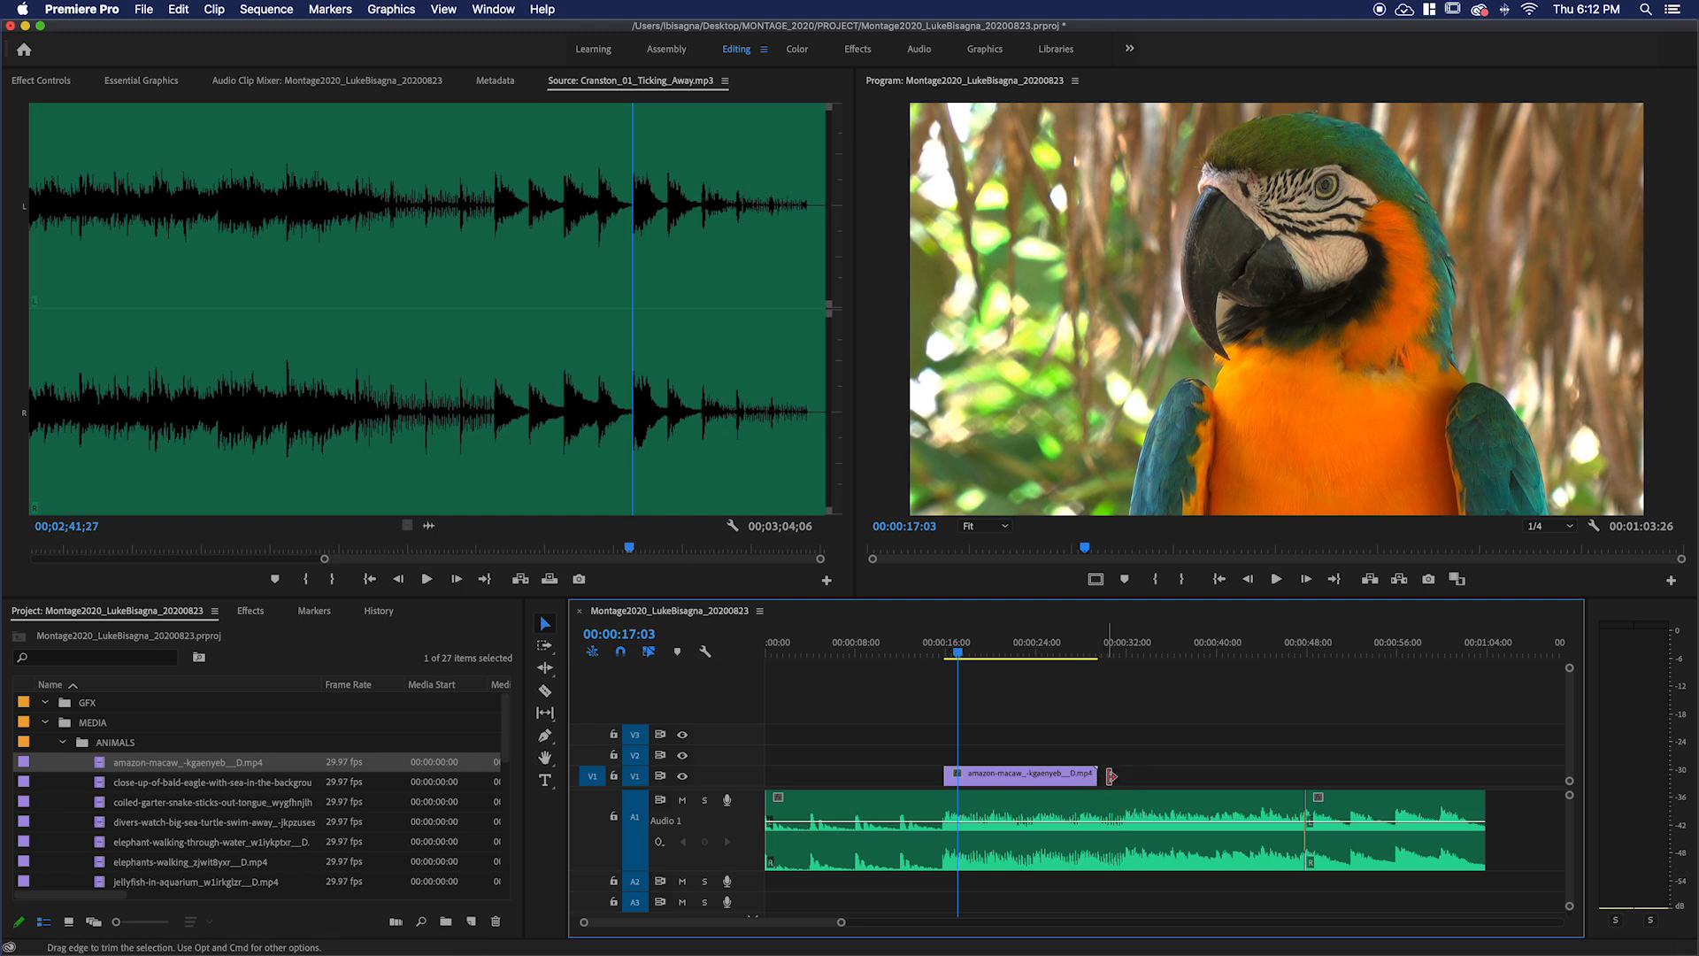
Examine the end of the macaw clip against the music waveform around 00:00:28:22.
click(1091, 642)
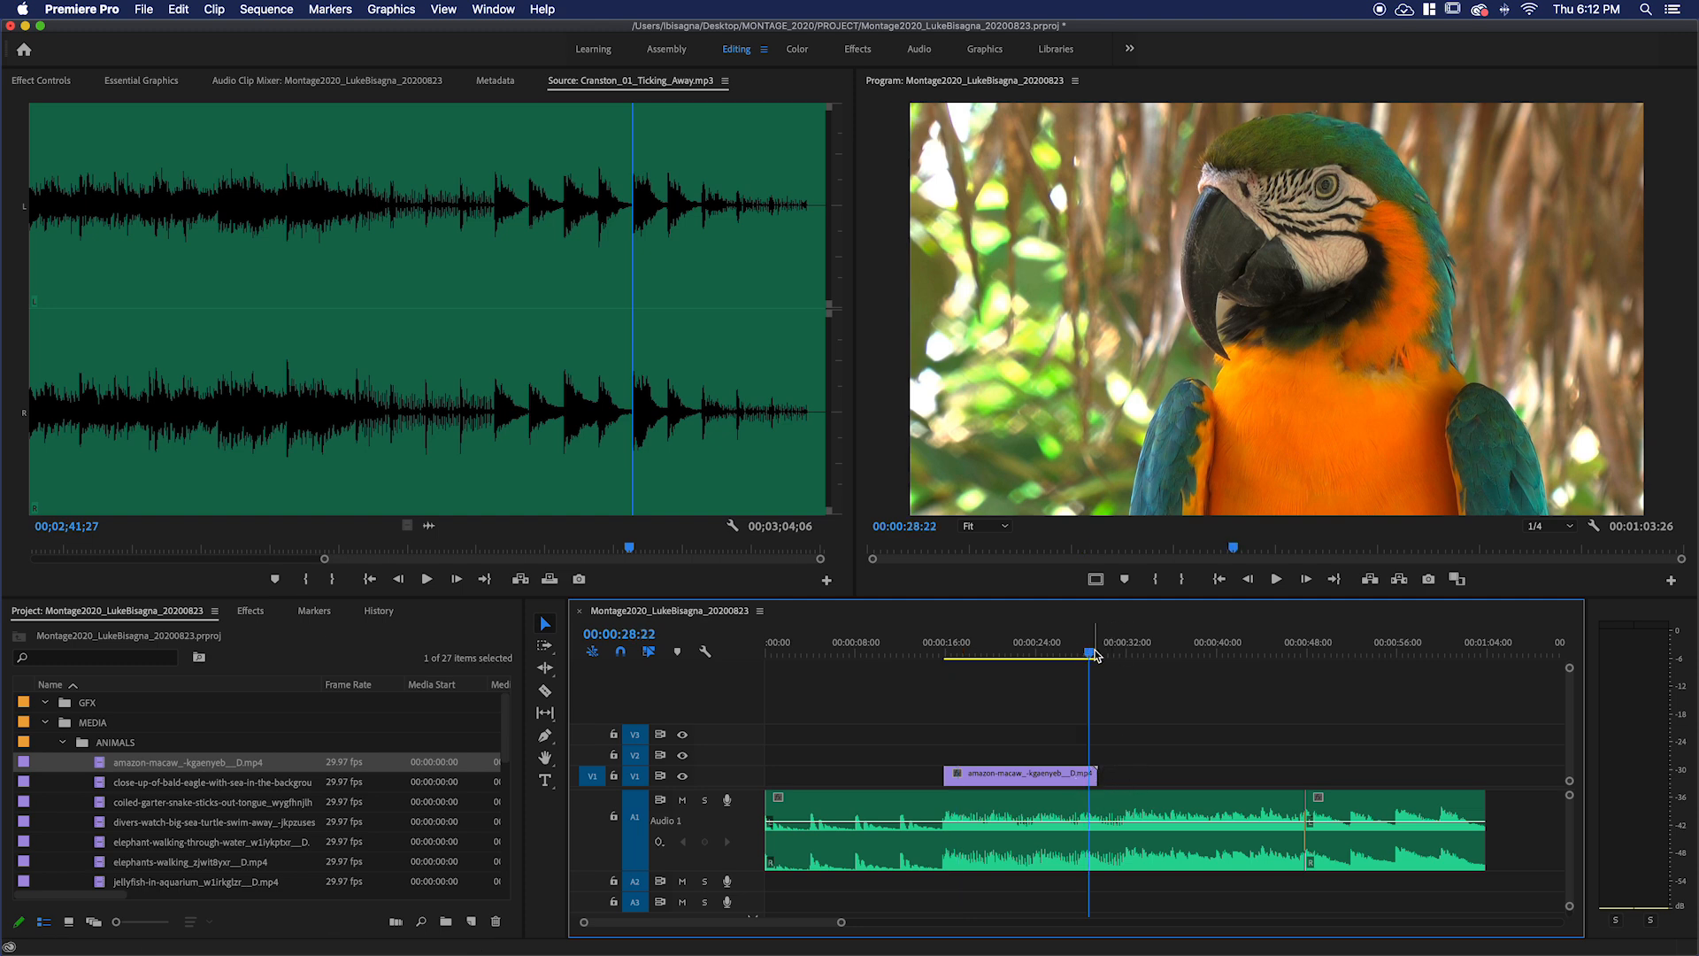
key(equal)
key(equal)
key(equal)
key(equal)
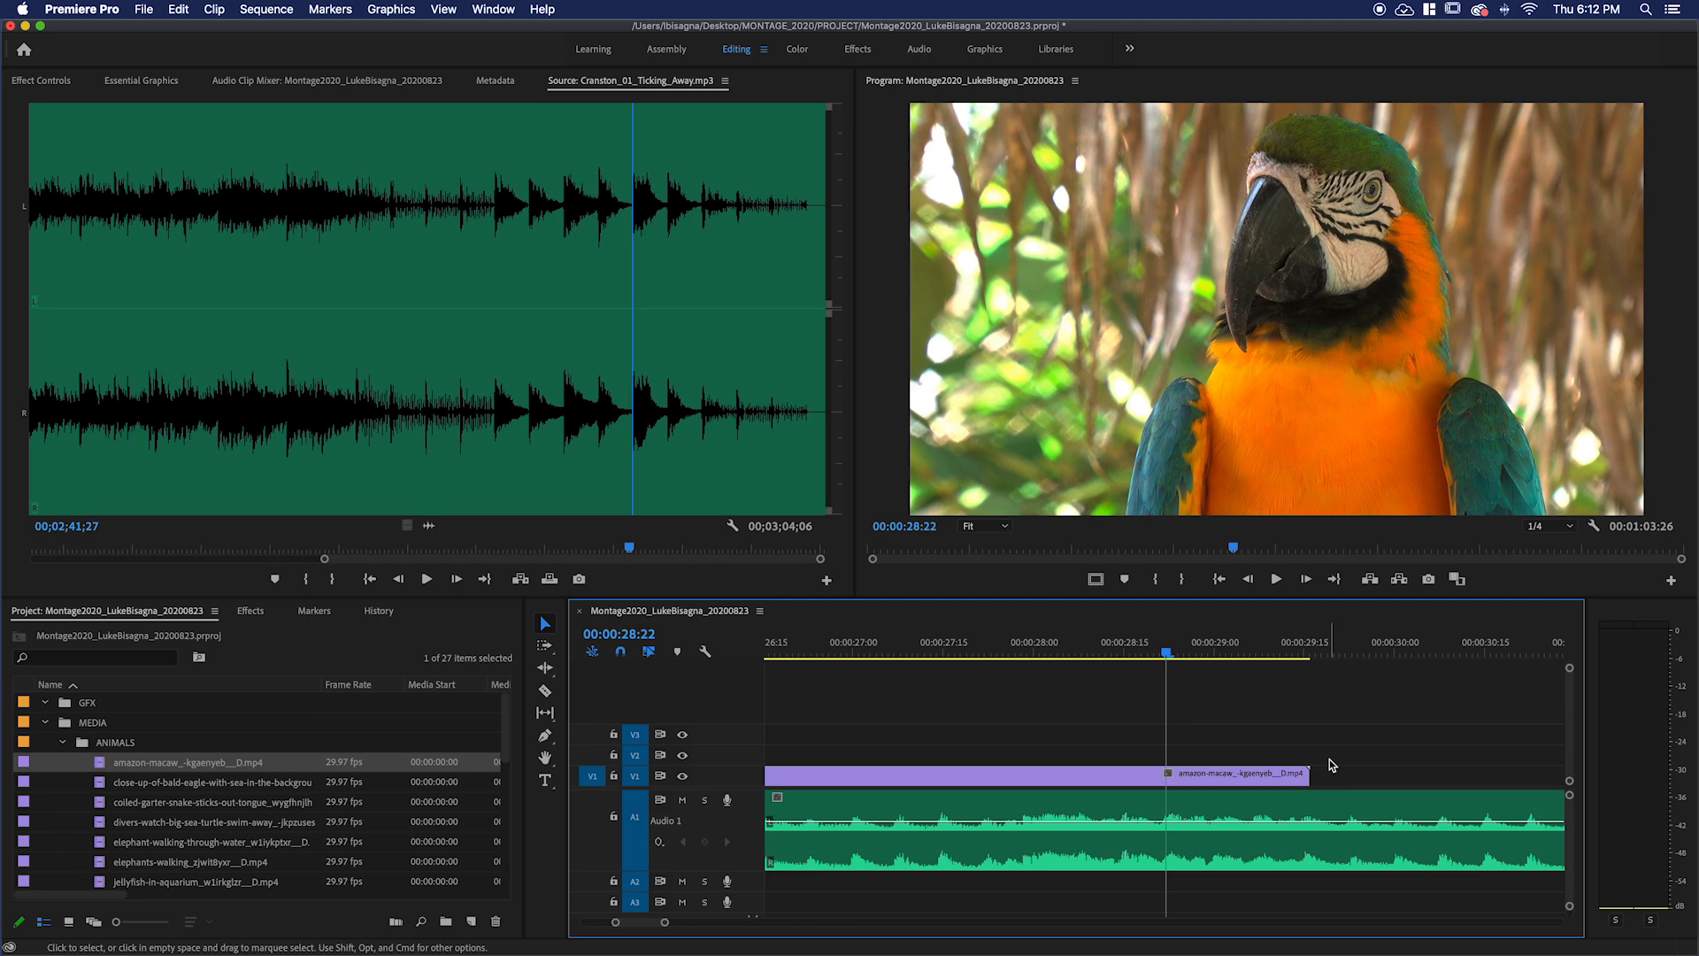
key(minus)
key(minus)
key(minus)
key(minus)
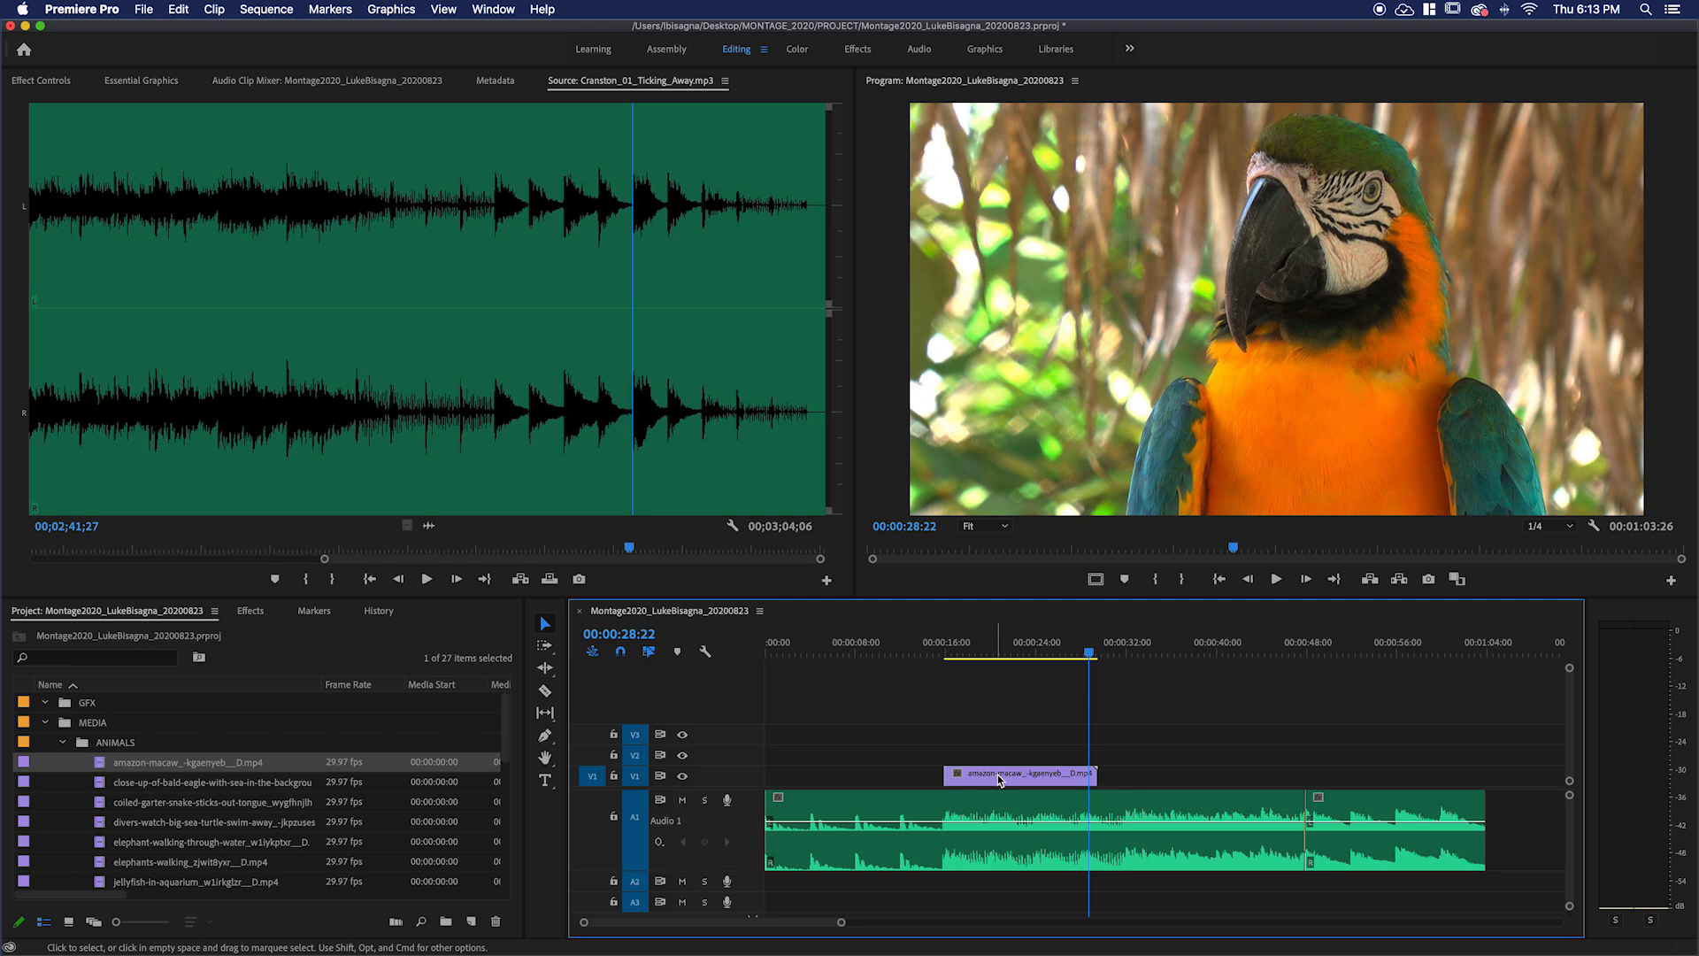
Move the macaw clip to the start of the sequence on V1 and return the playhead there.
drag(1005, 776, 835, 792)
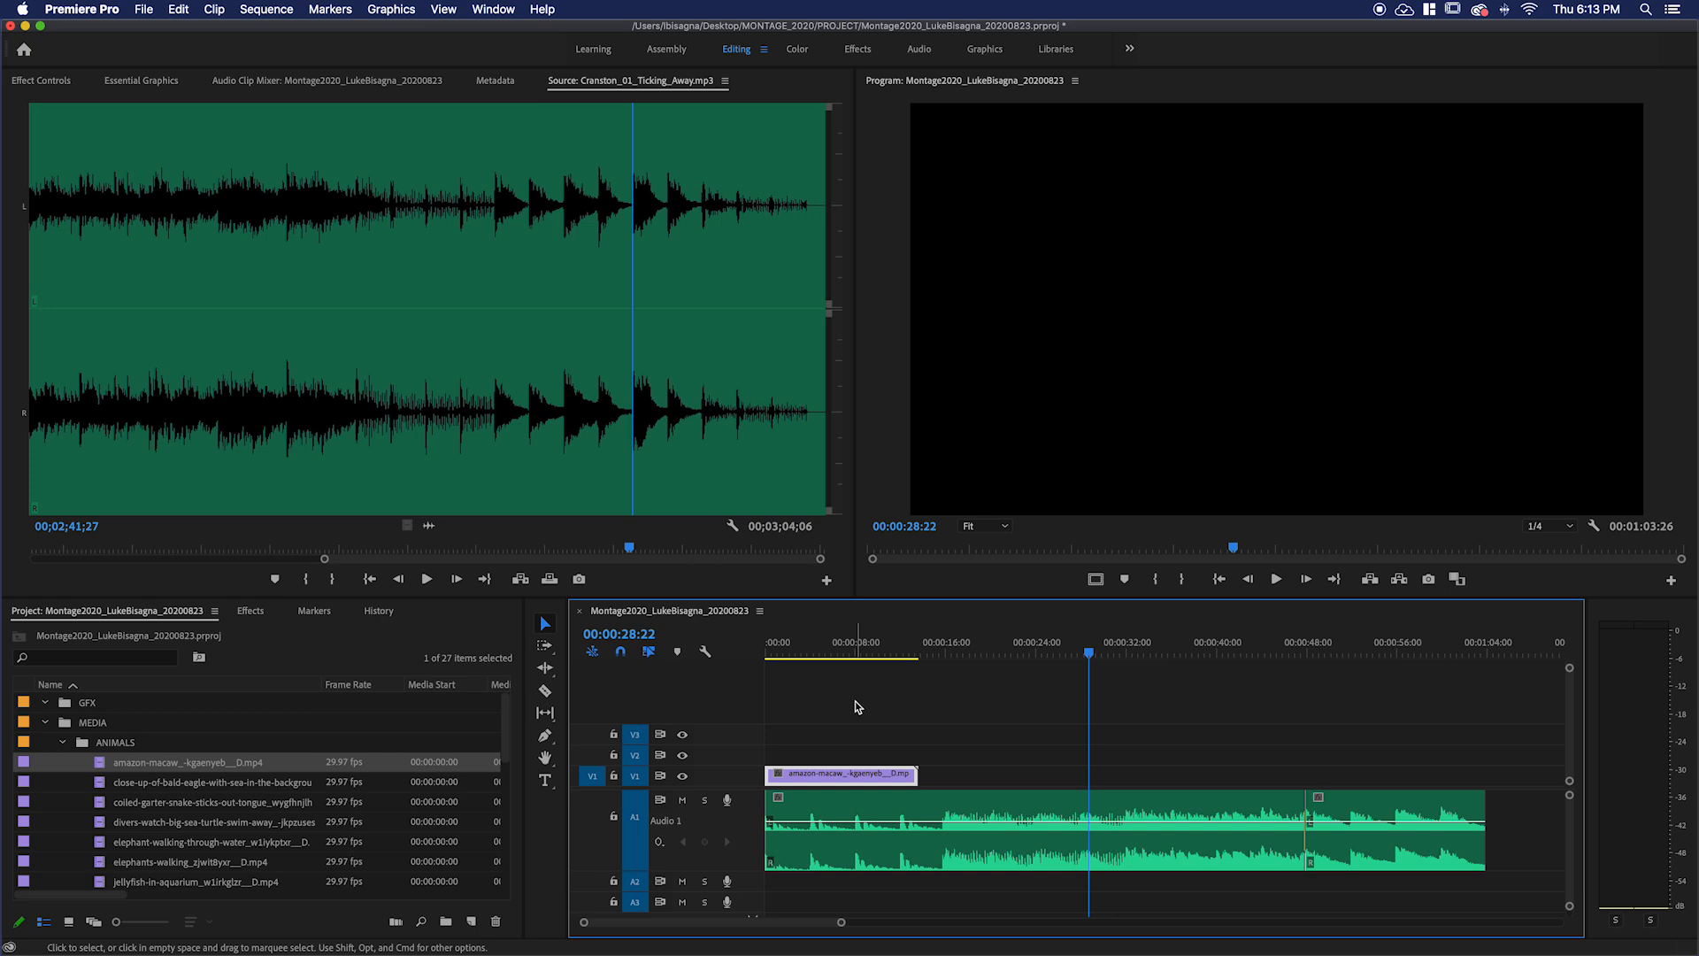
key(Home)
Split the macaw clip at 00:00:04:00, just before the next music beat, and delete the part after the cut.
key(equal)
key(equal)
key(equal)
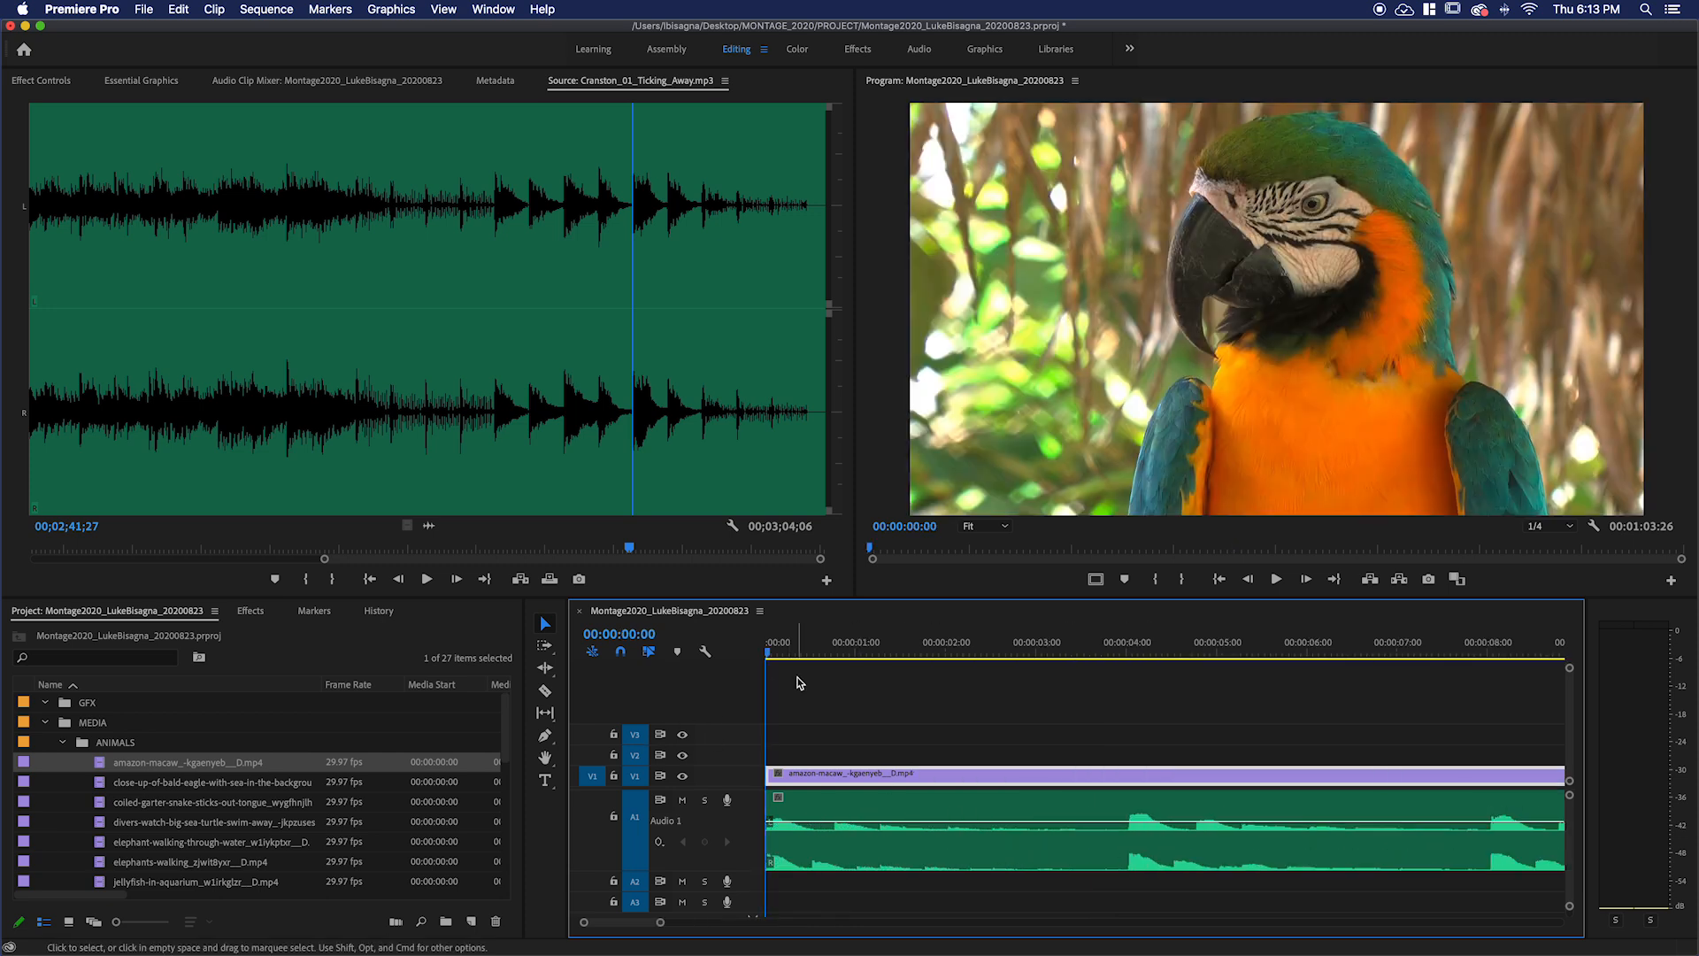
drag(799, 682, 1120, 682)
key(Right)
key(Right)
key(Right)
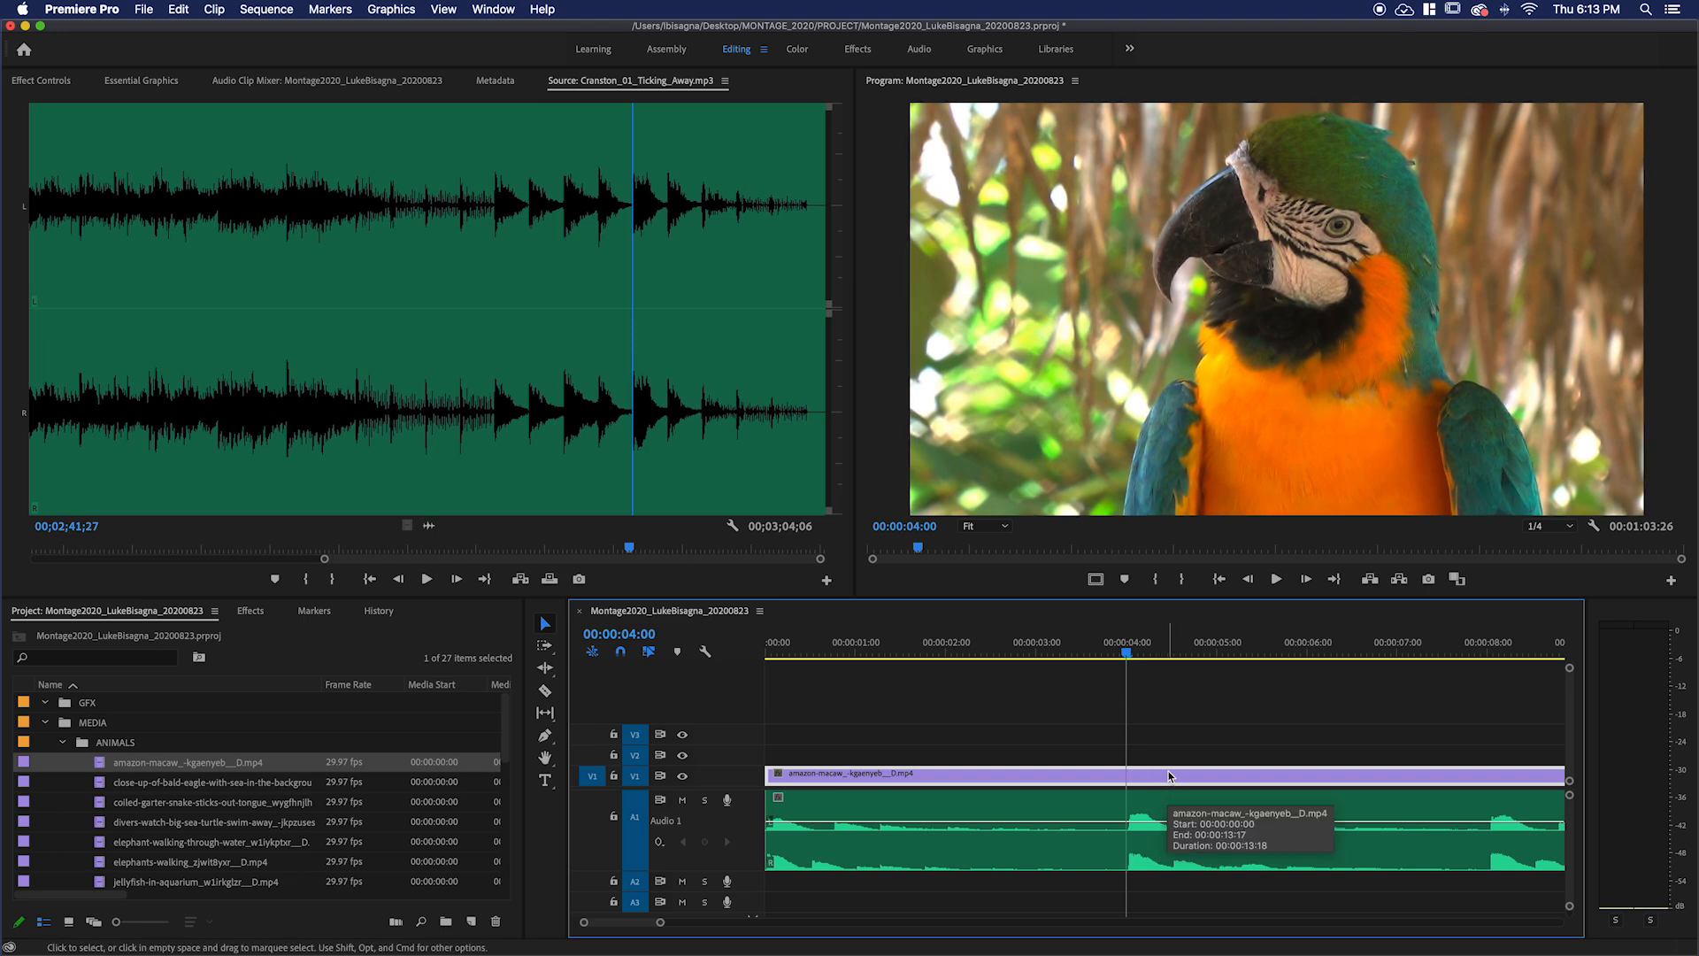
key(super+k)
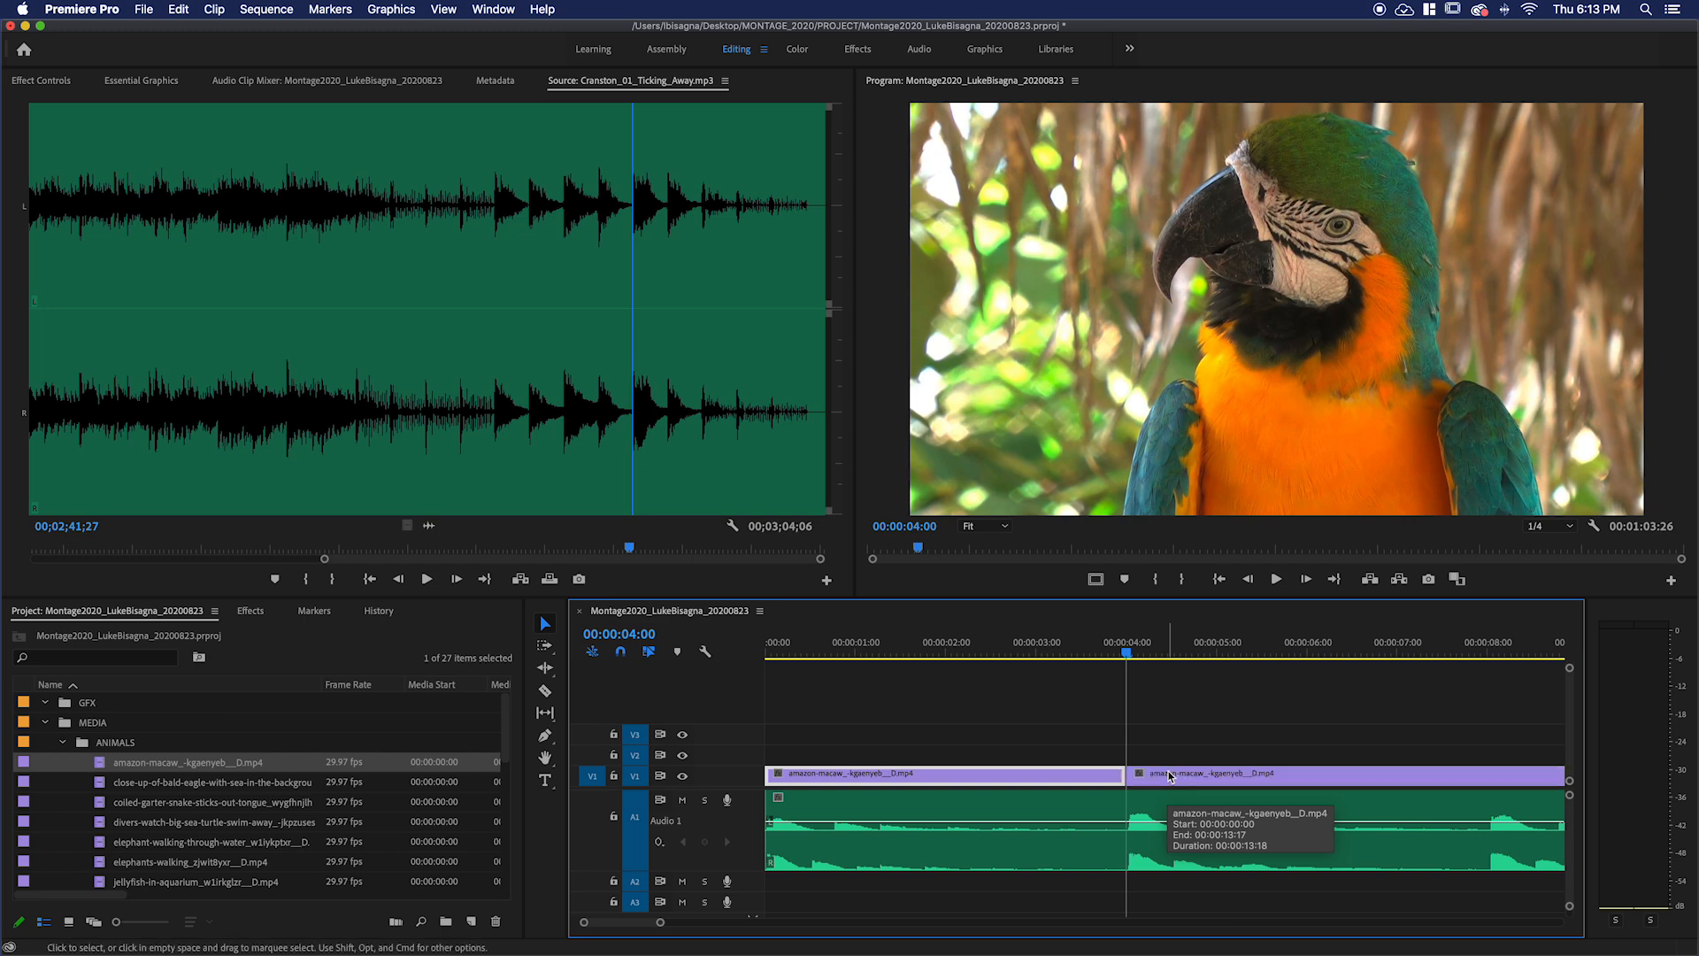
click(1168, 771)
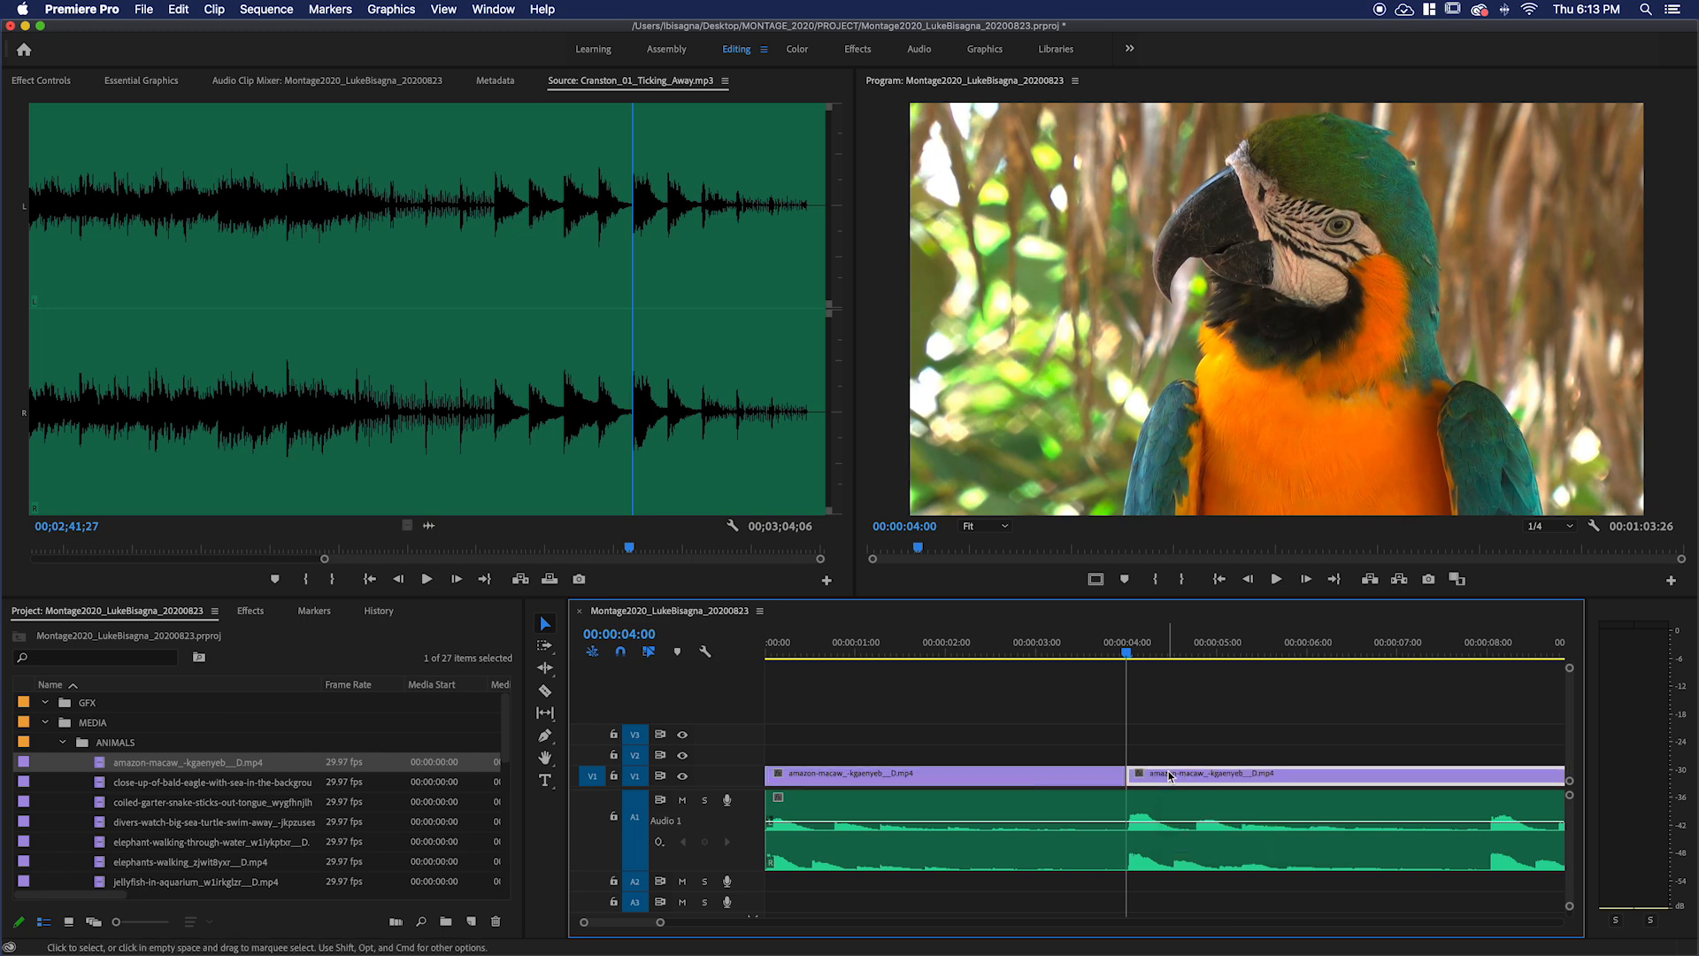
key(Delete)
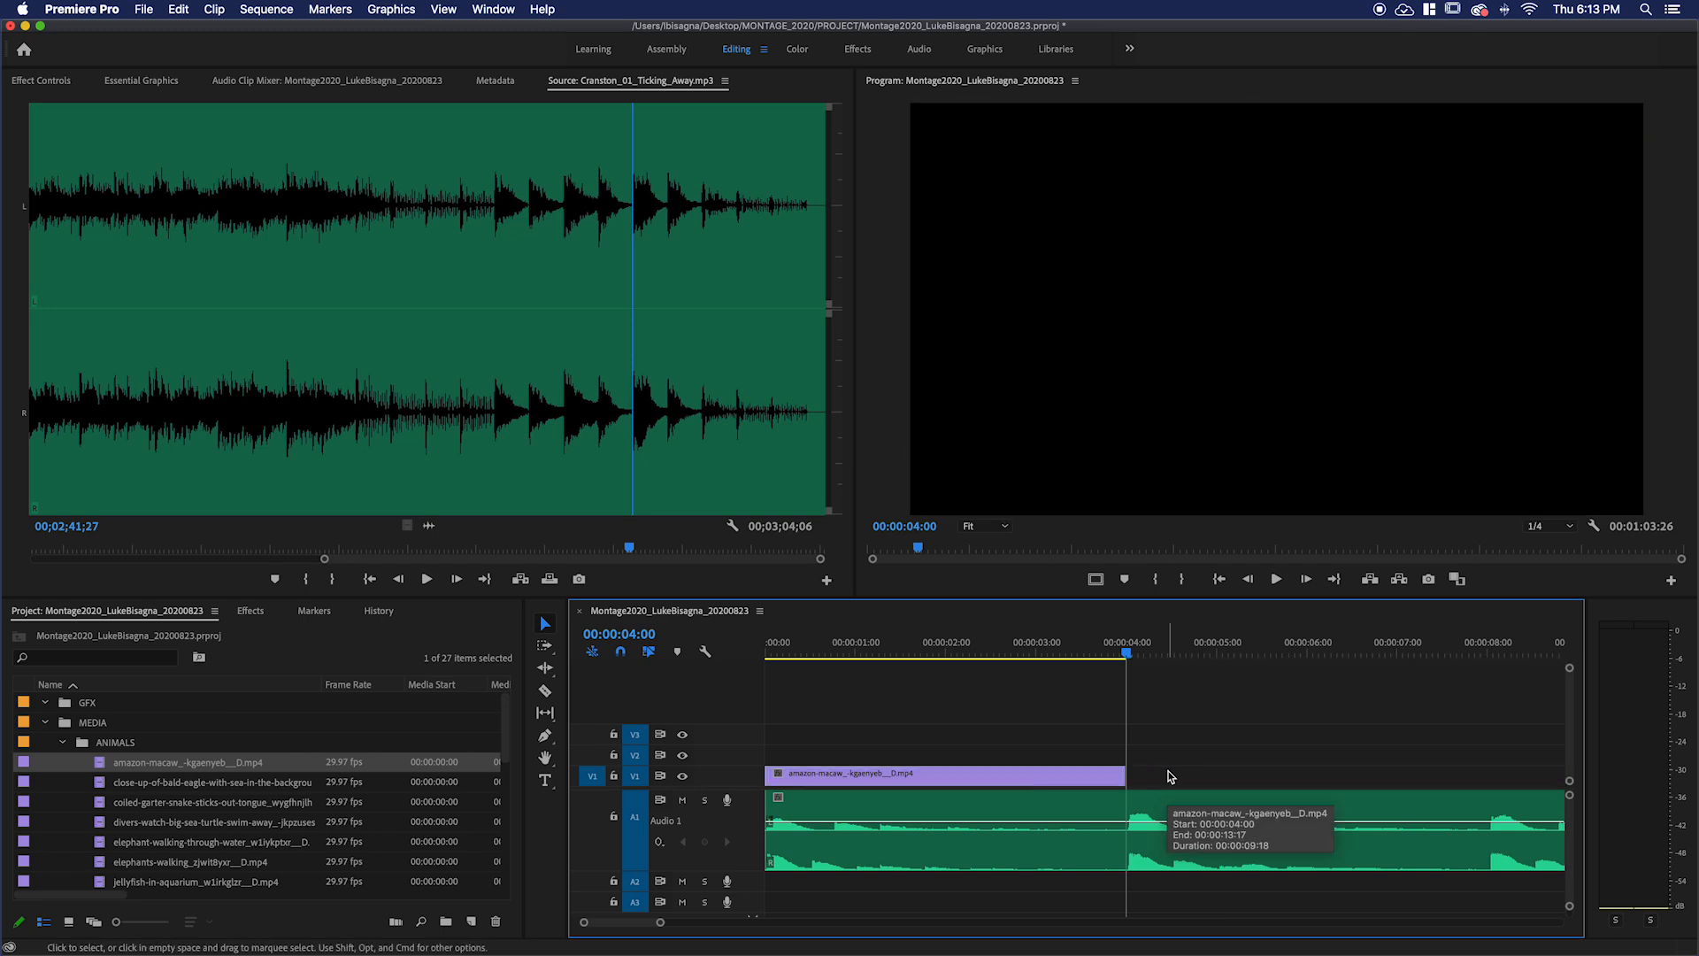
Add the close-up-of-bald-eagle clip to V1 and butt it against the end of the macaw clip.
key(minus)
key(minus)
key(minus)
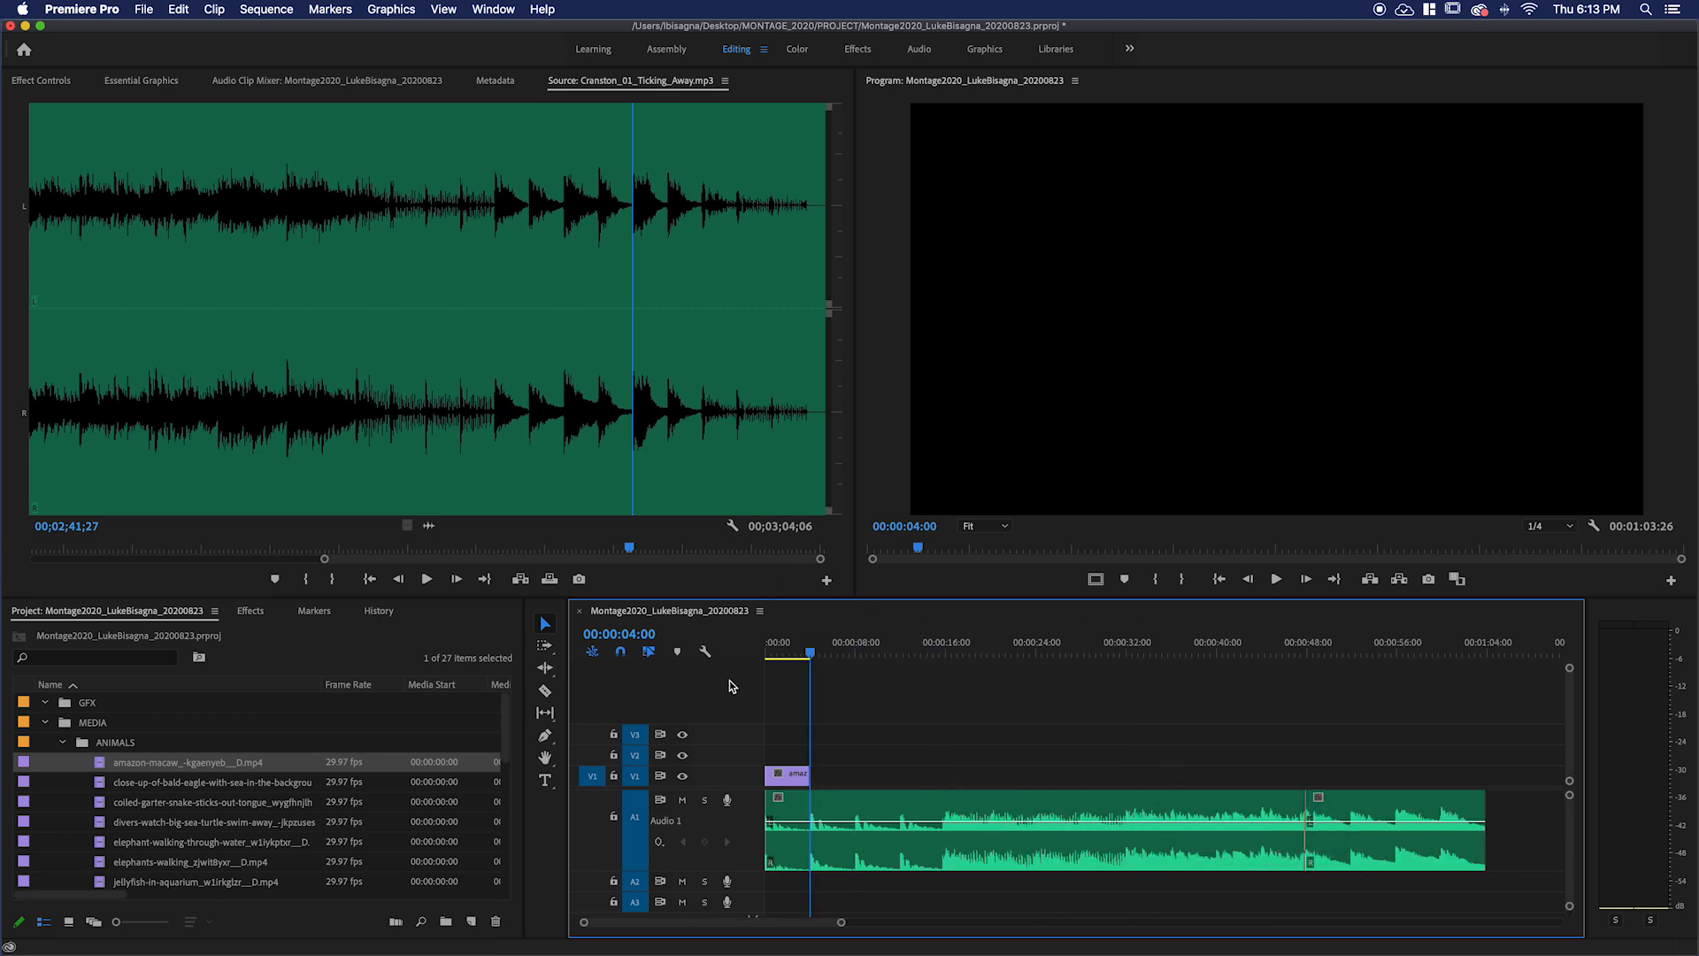
drag(120, 782, 876, 771)
drag(911, 644, 892, 646)
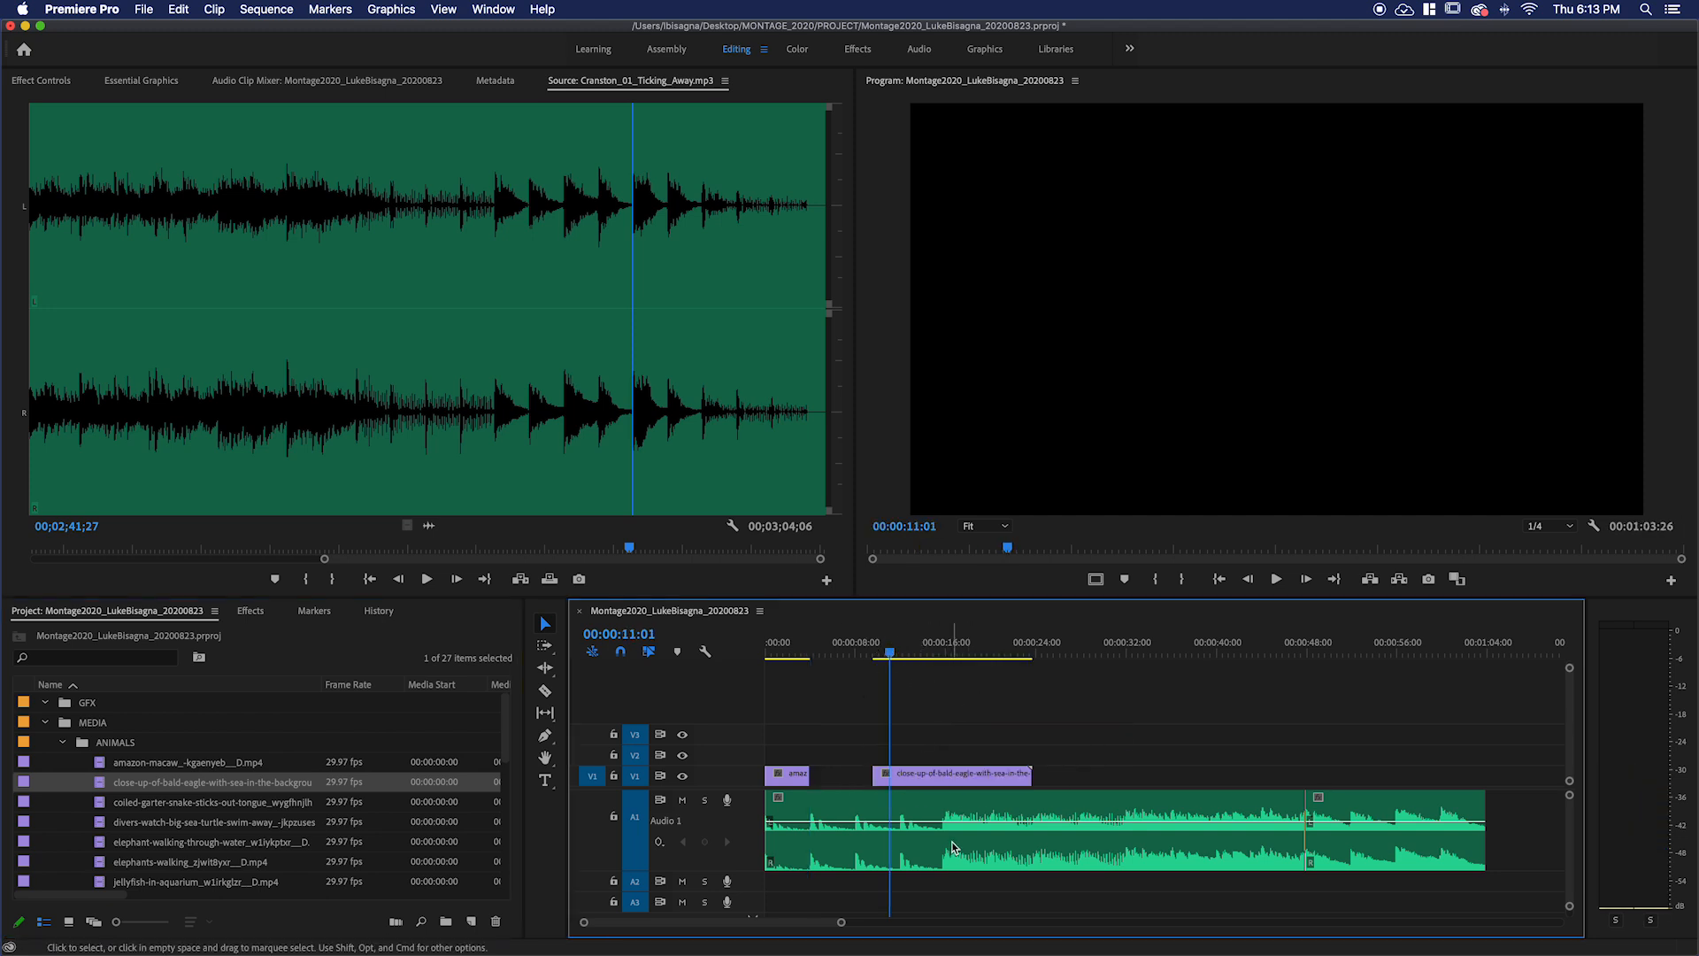
drag(949, 778, 889, 783)
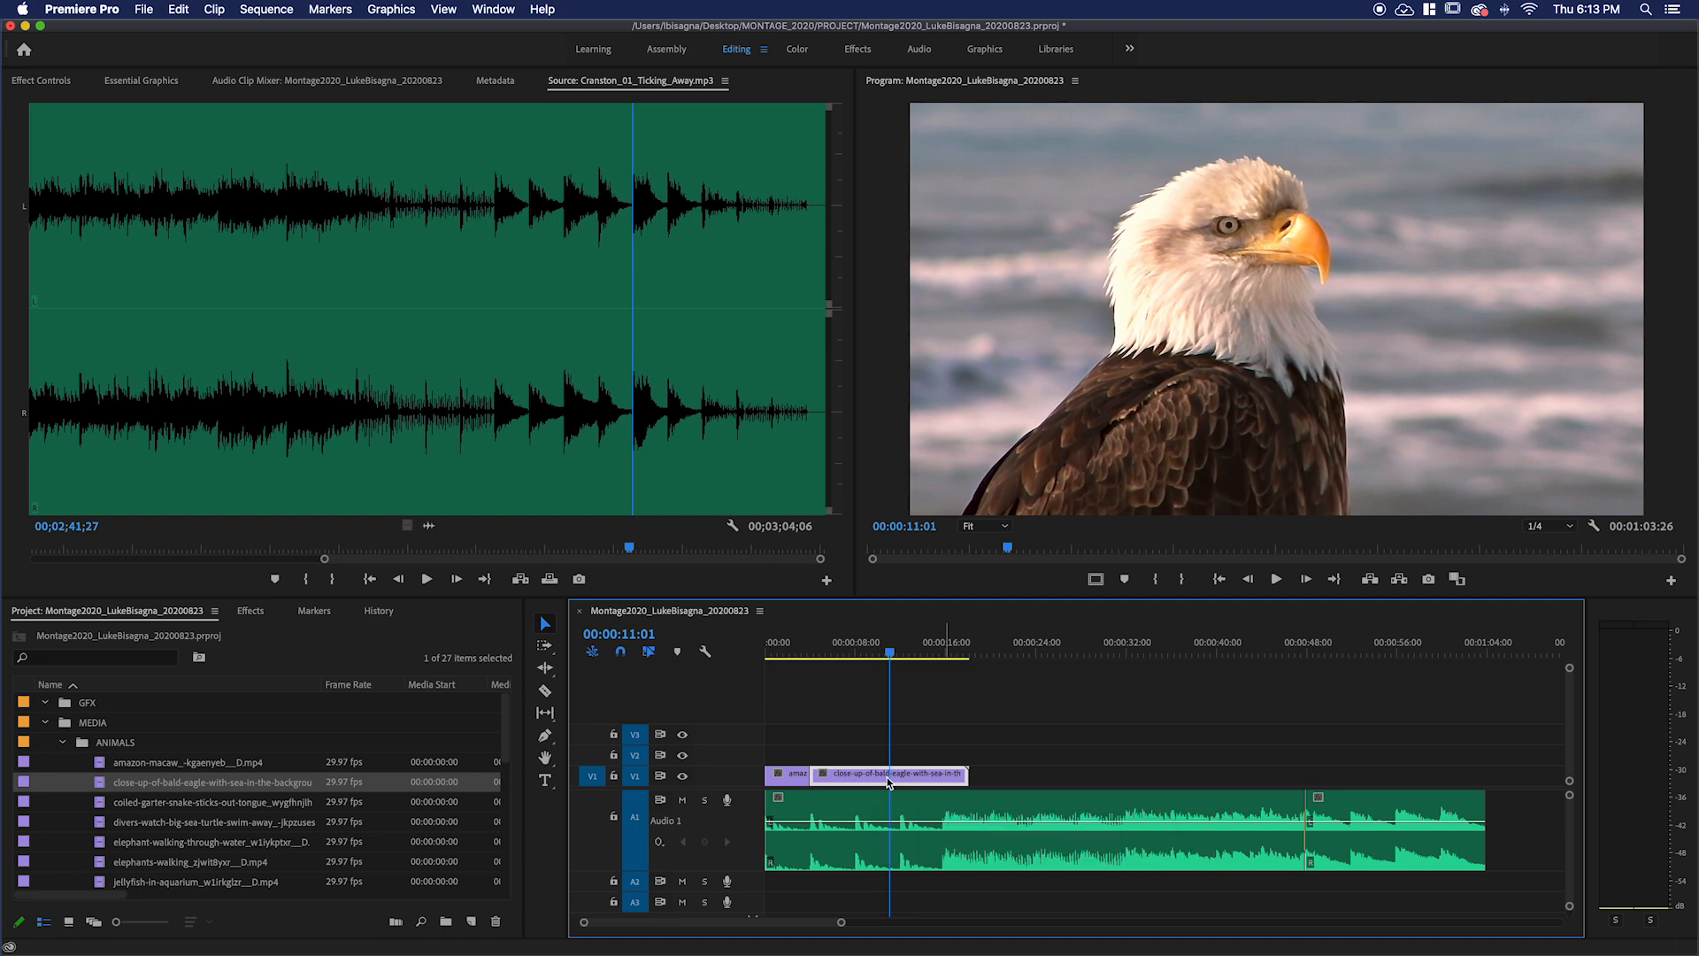
Split the bald eagle clip at the music beat at 00:00:08:01 and delete the part after the cut.
click(863, 650)
drag(863, 650, 846, 650)
key(=)
key(=)
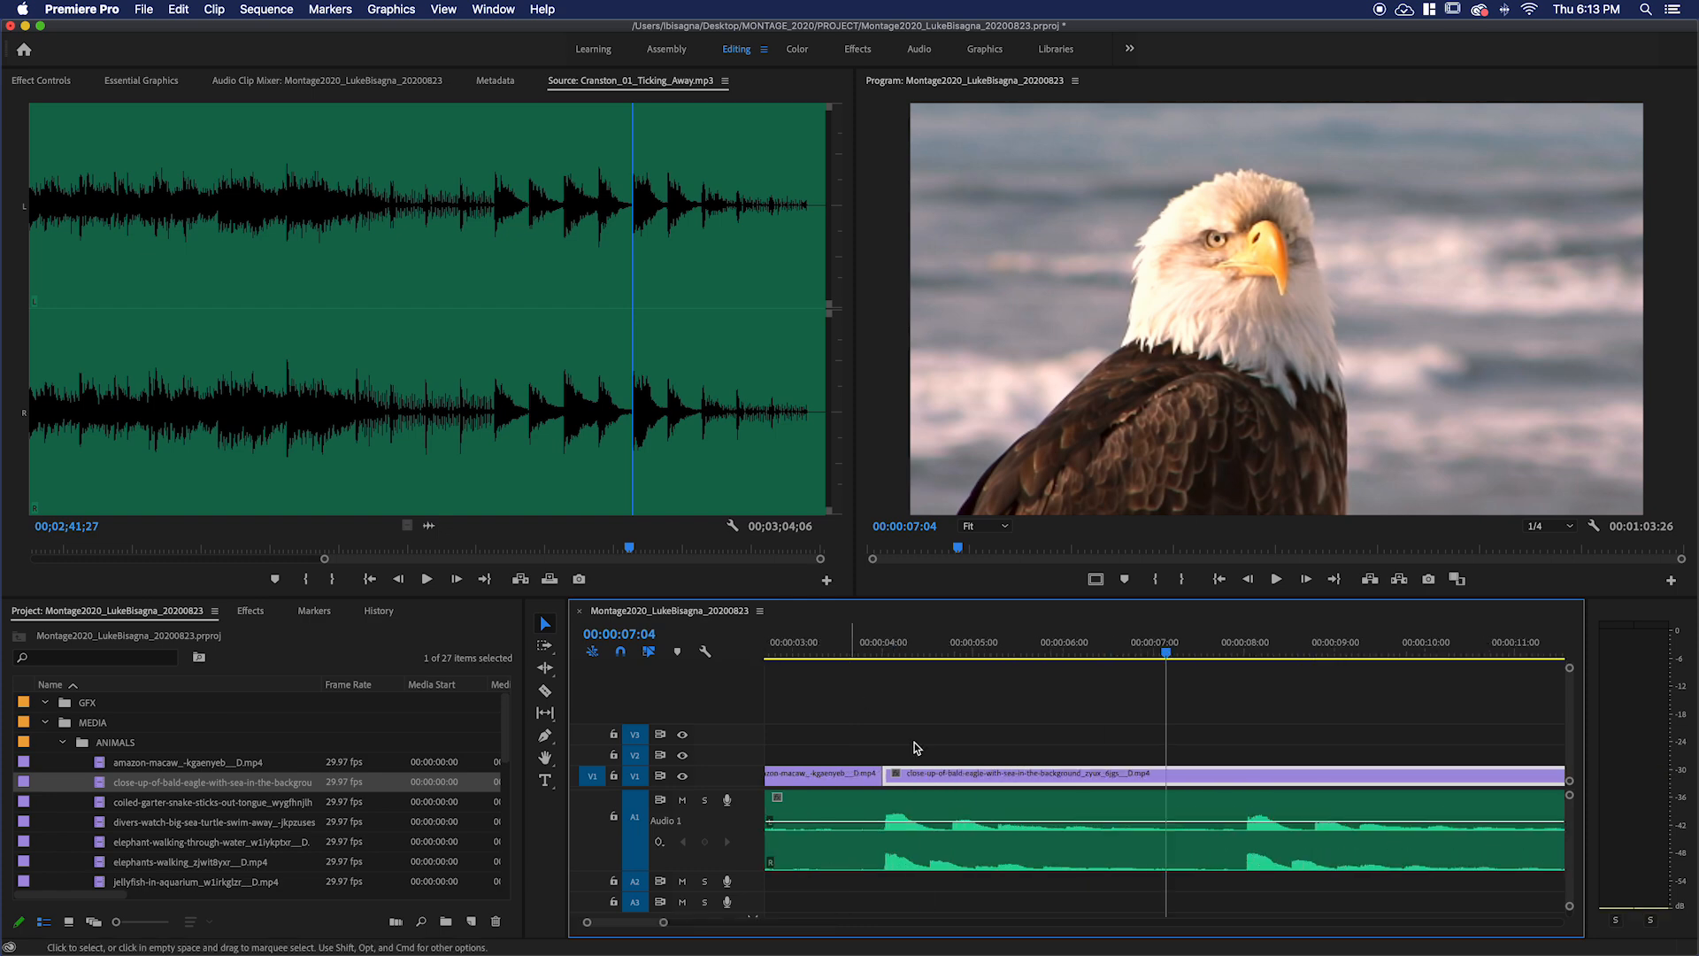
key(space)
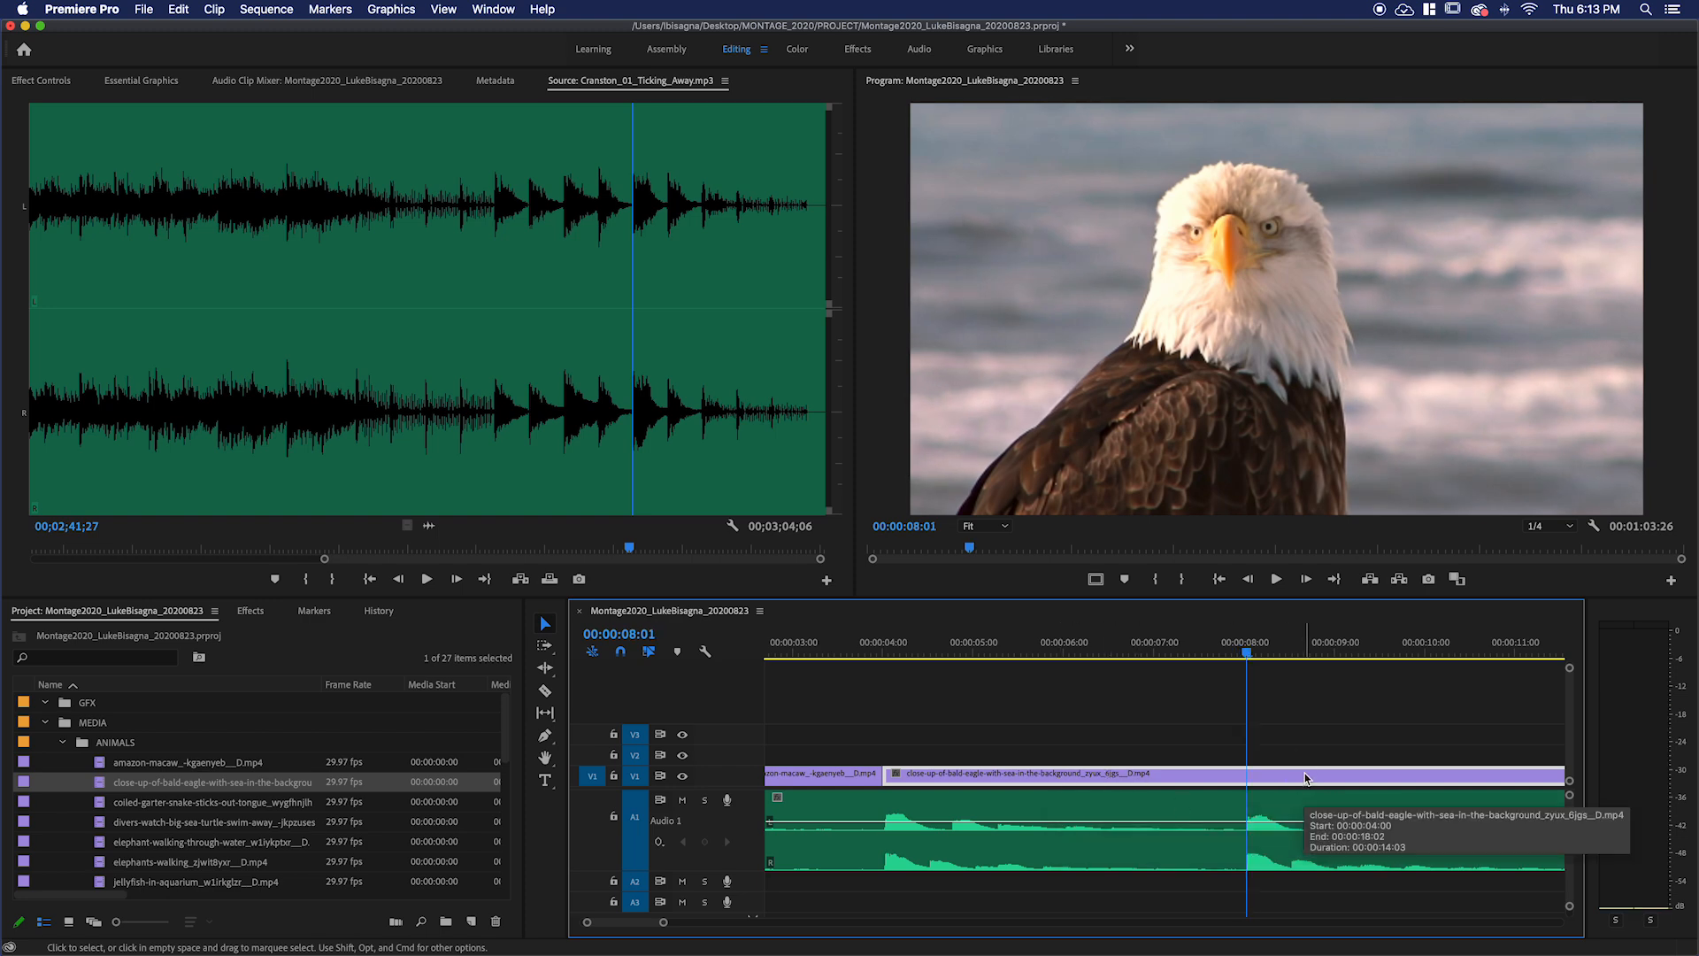
key(super+k)
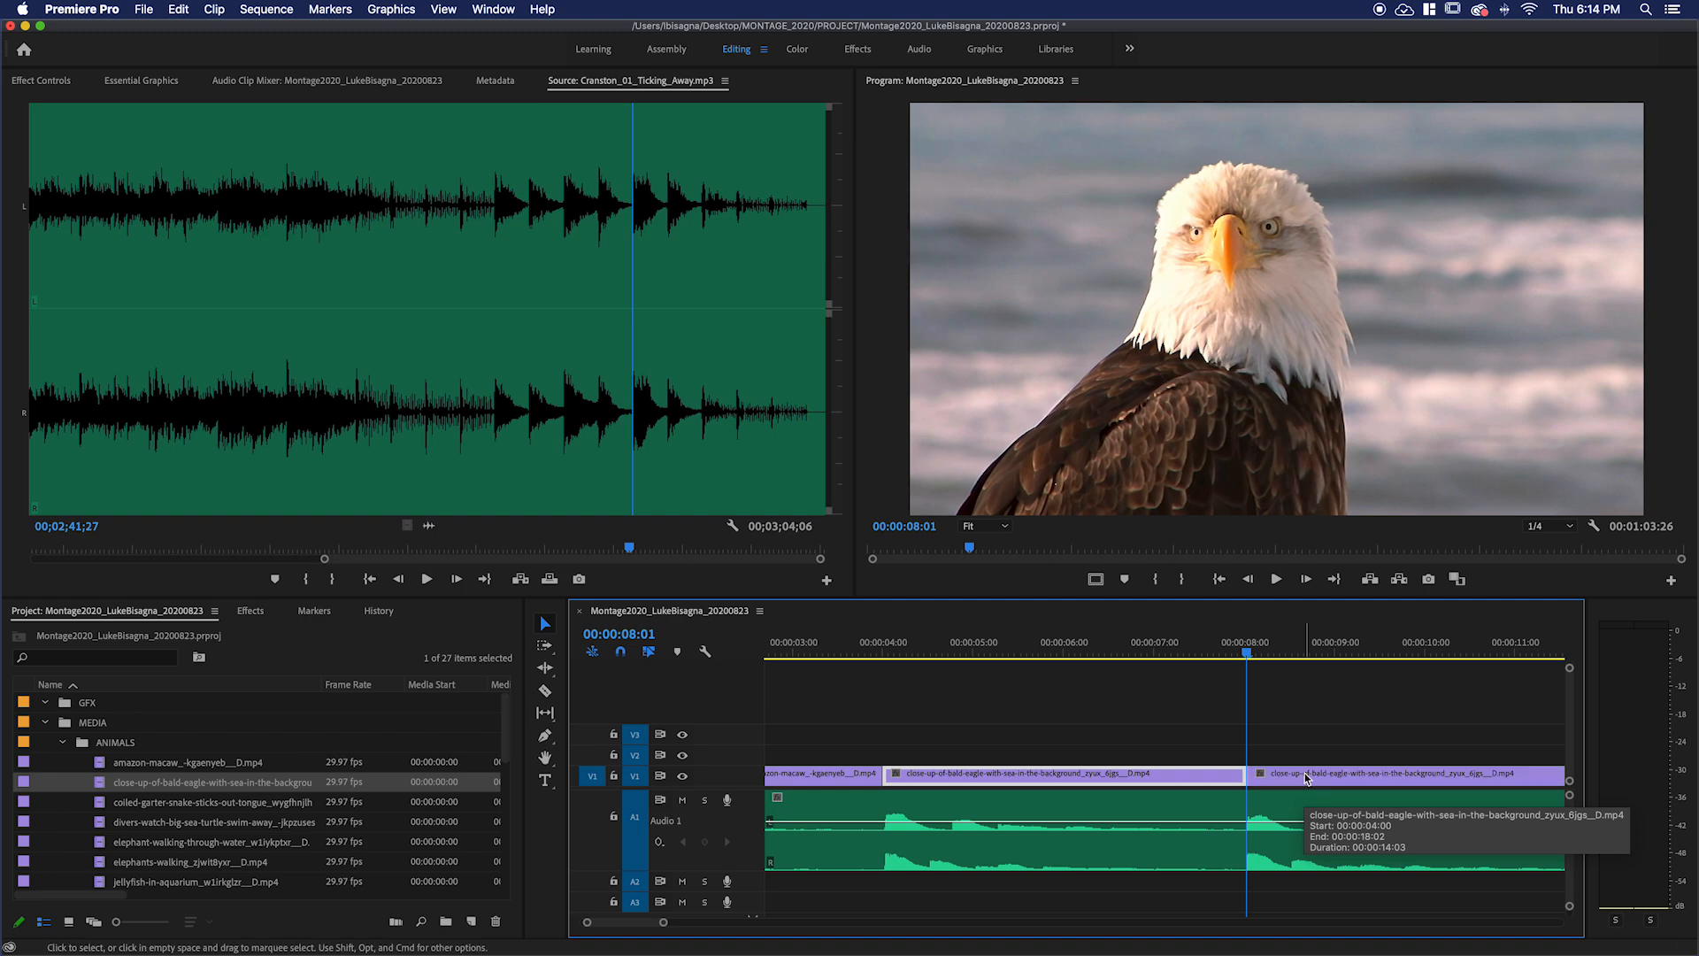
click(1304, 772)
key(Delete)
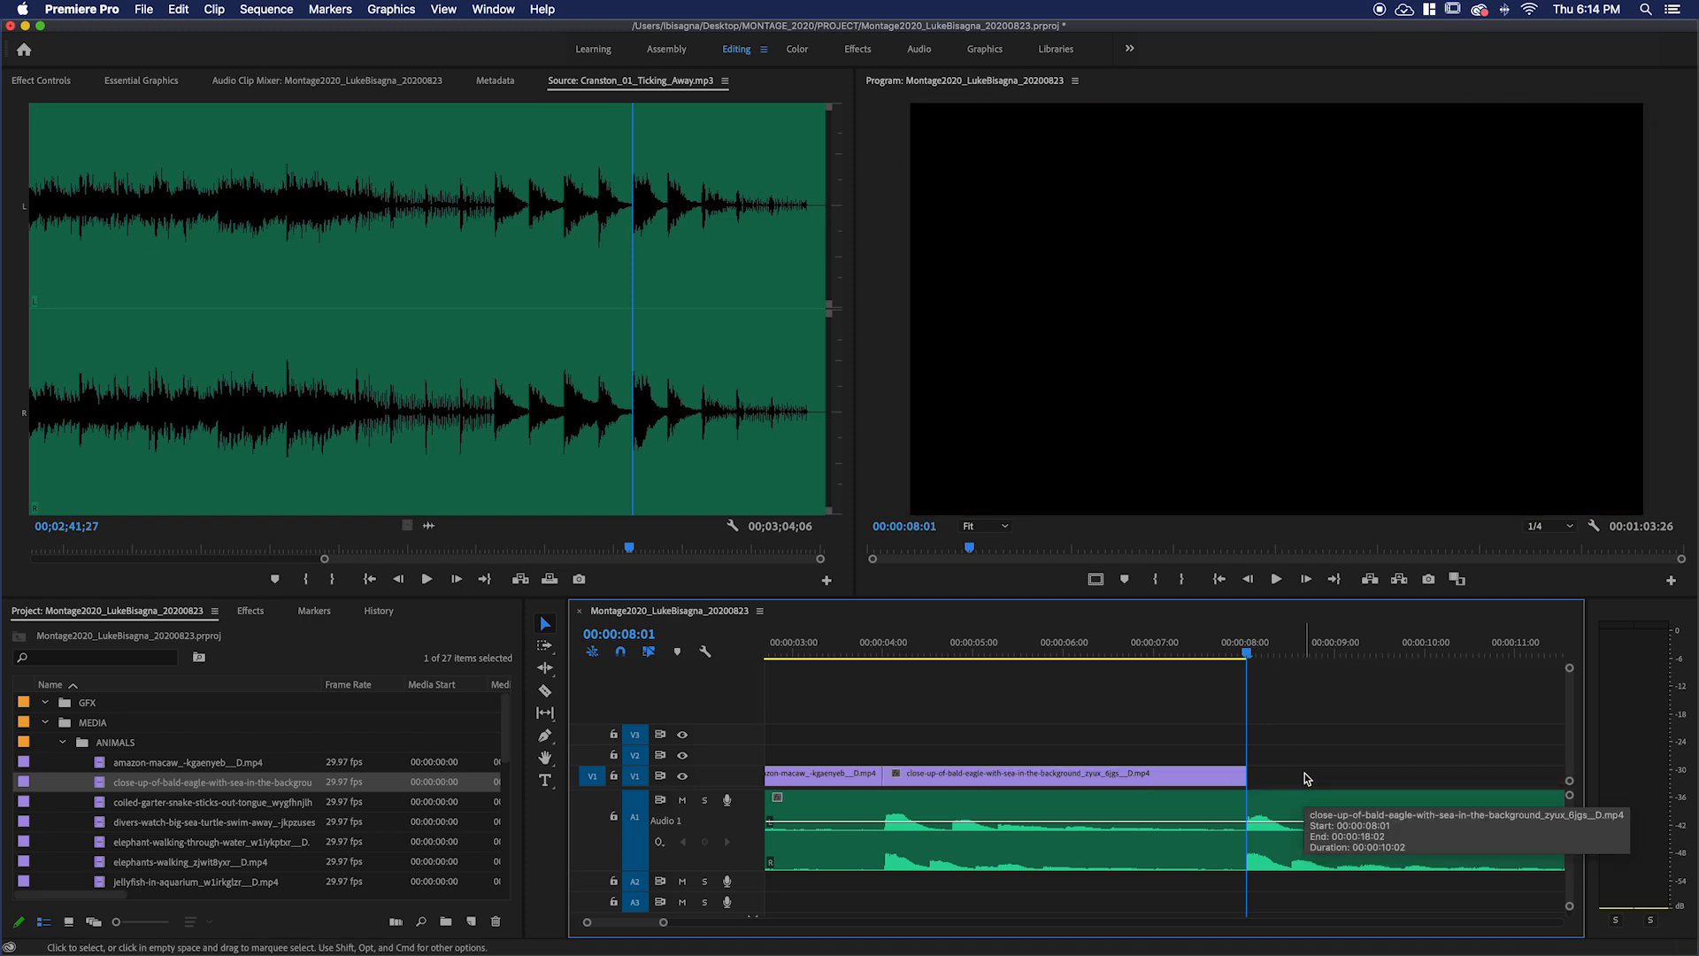
Add the multicolored-reef-with-yellow-fish clip to V1, butted against the end of the bald eagle clip.
key(minus)
key(minus)
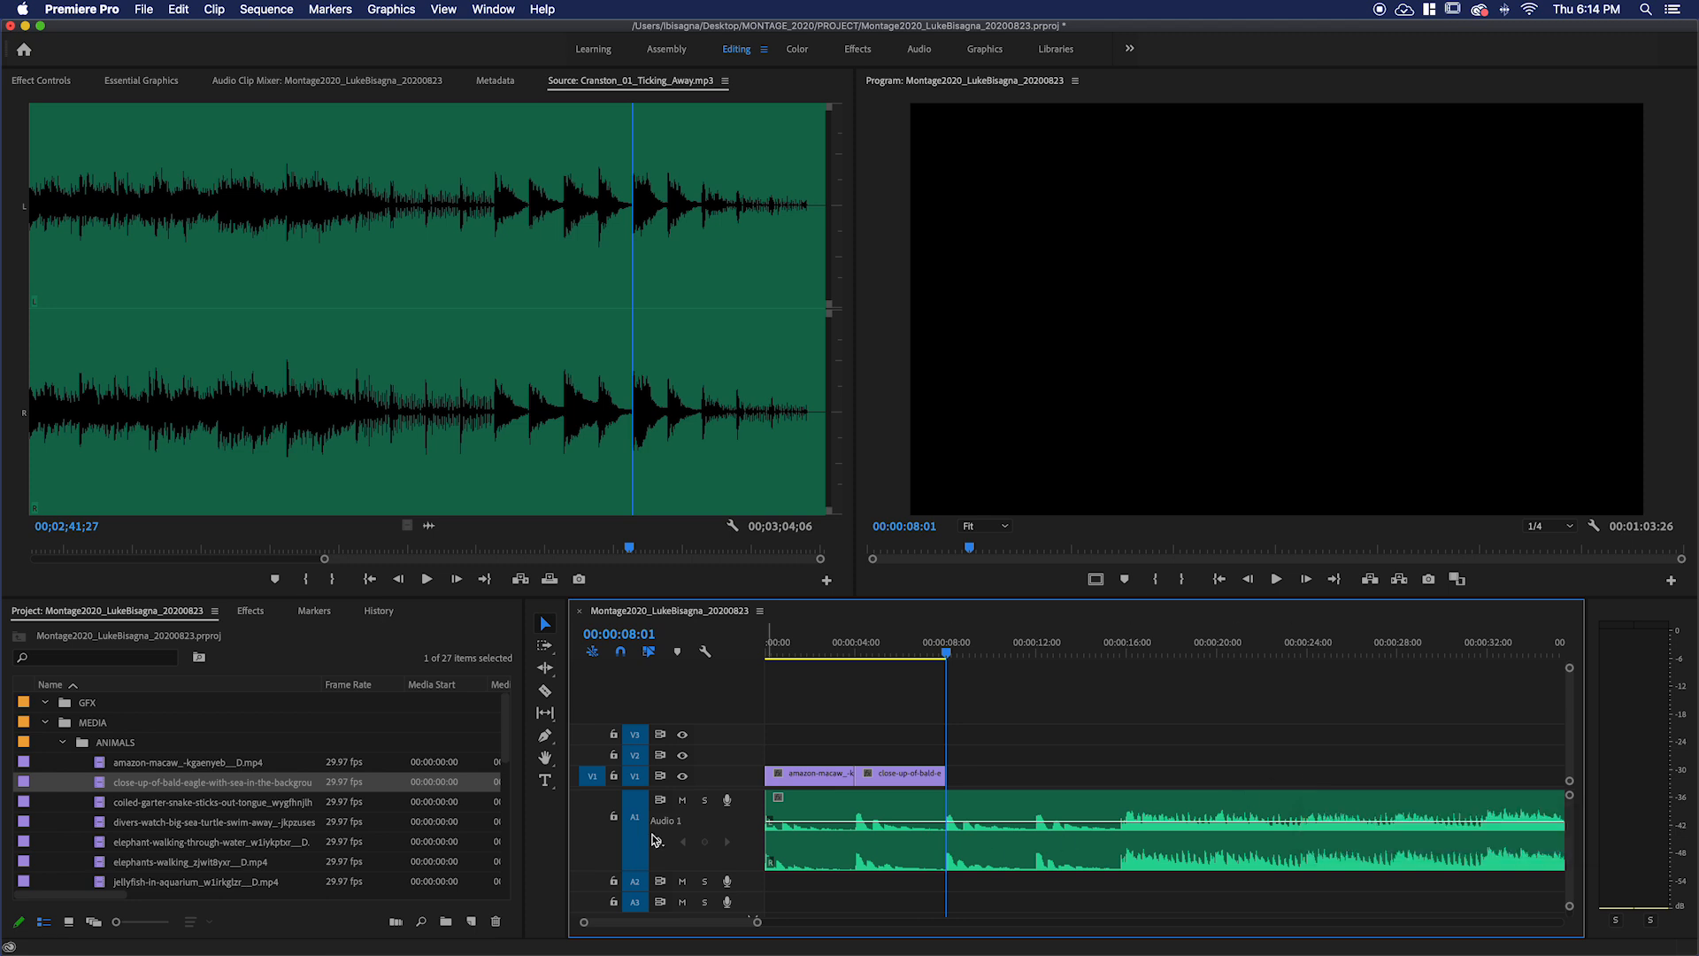
scroll(206, 832, down, 1)
scroll(206, 832, down, 2)
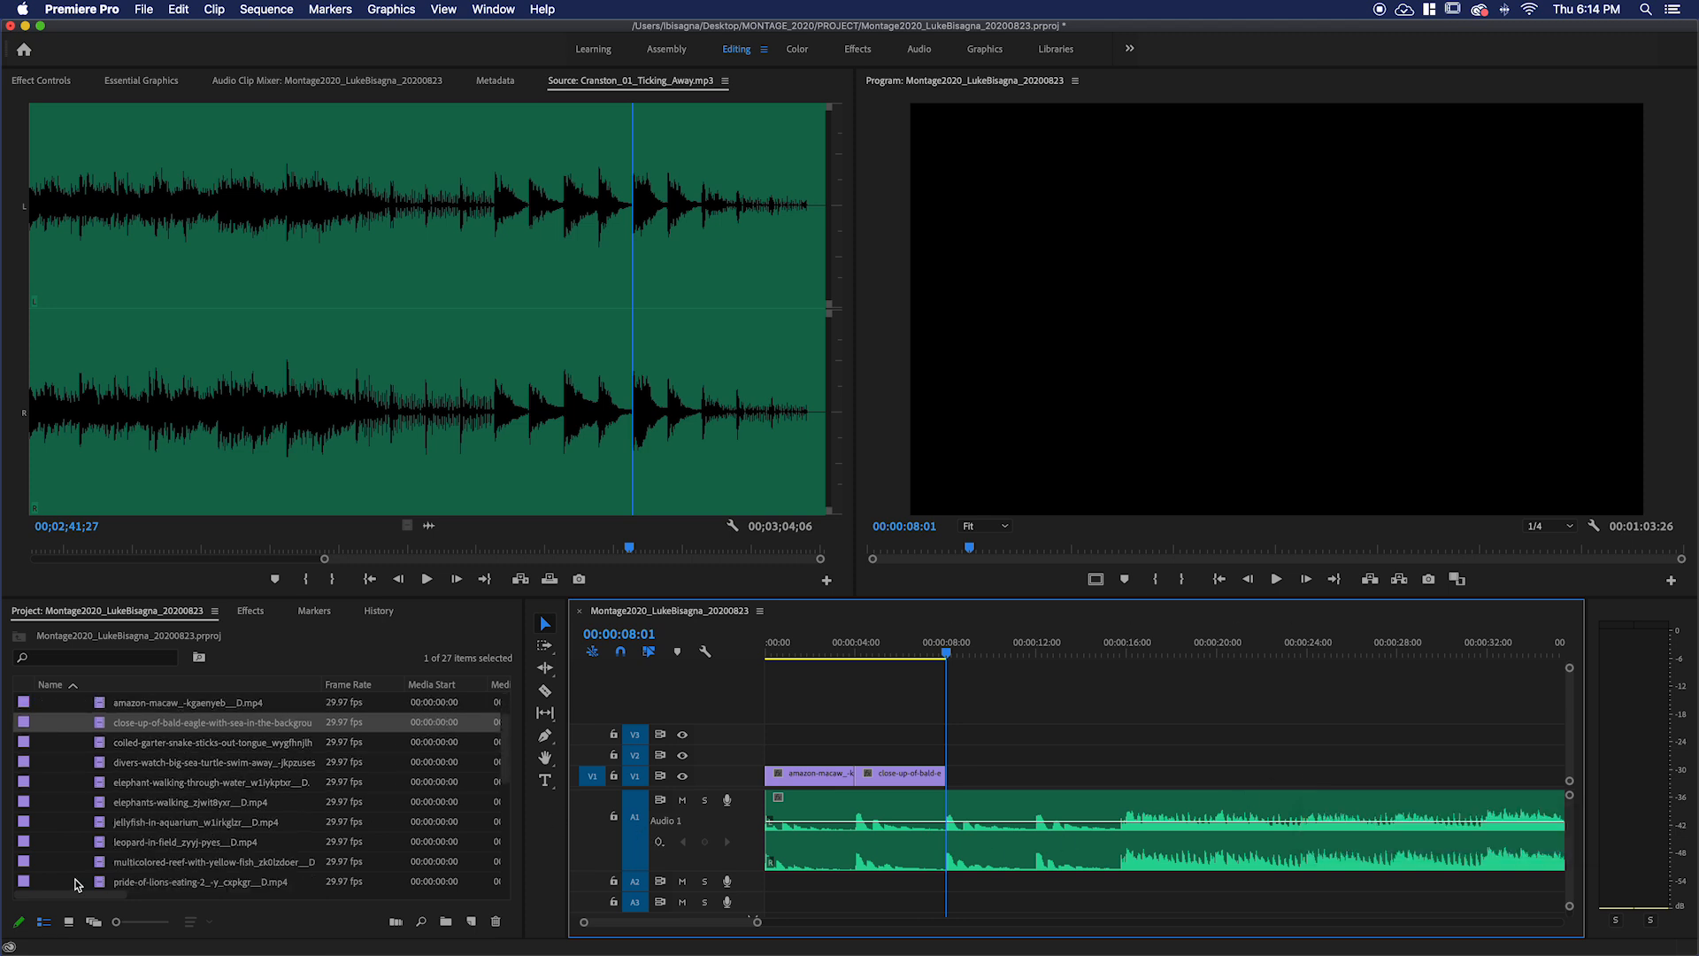
click(100, 865)
drag(99, 866, 951, 787)
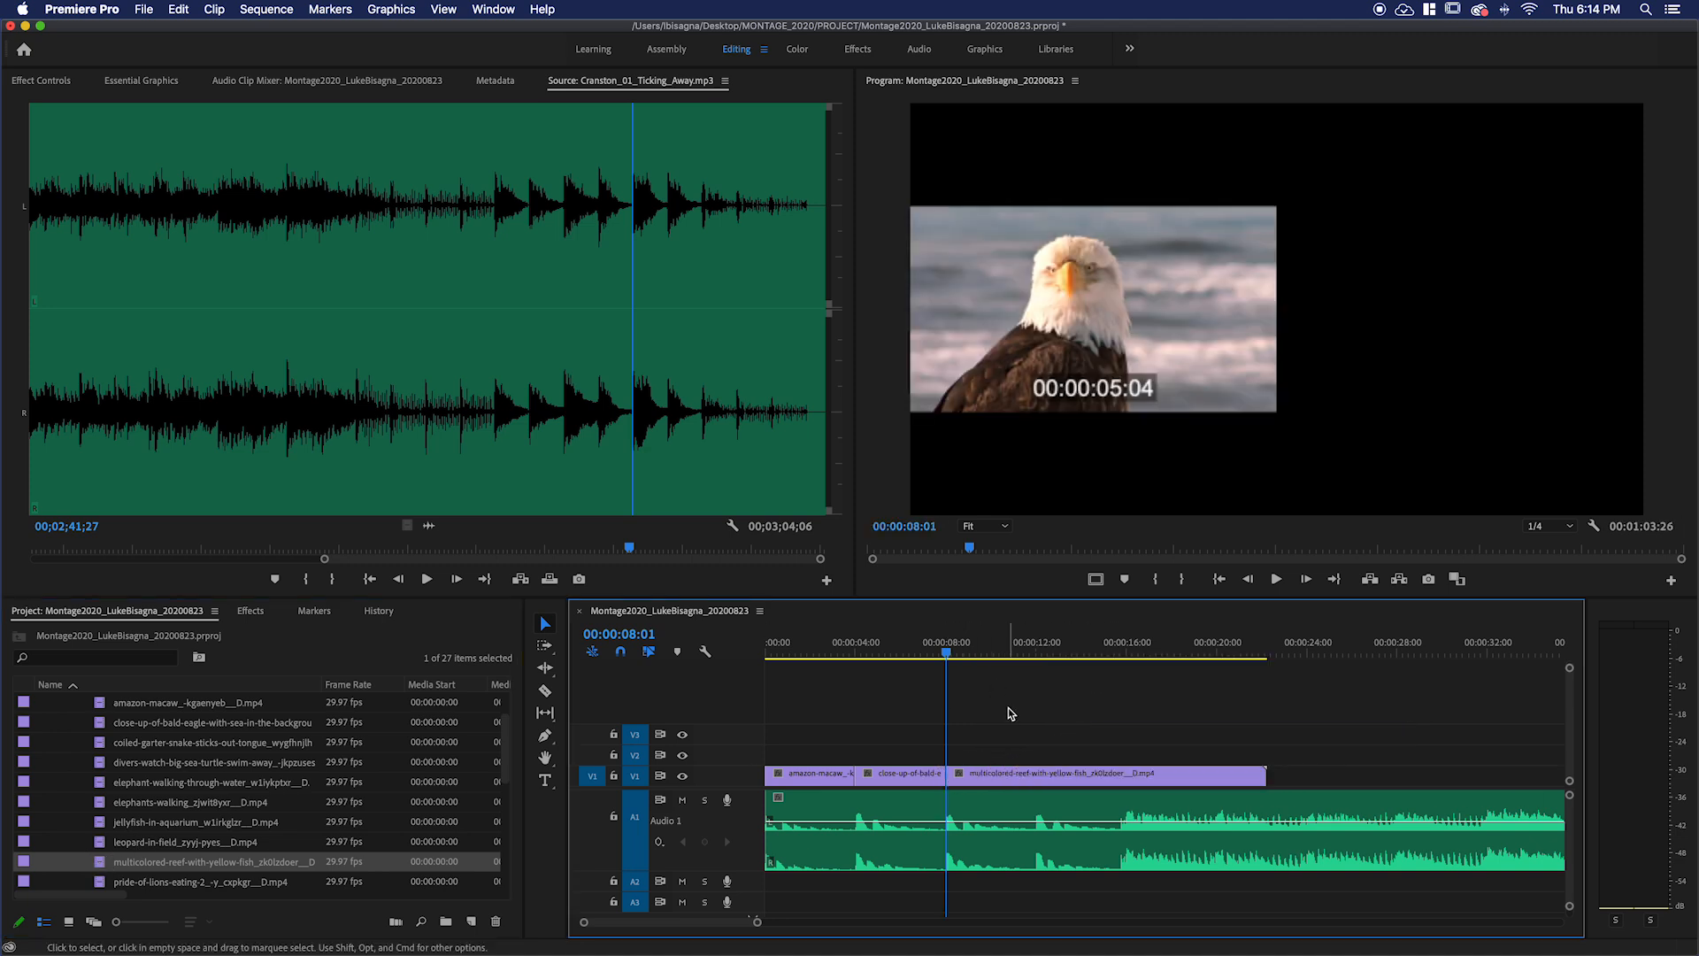
Split the multicolored reef clip at the music beat at 00:00:12:00 and delete the part after the cut.
click(1025, 652)
key(=)
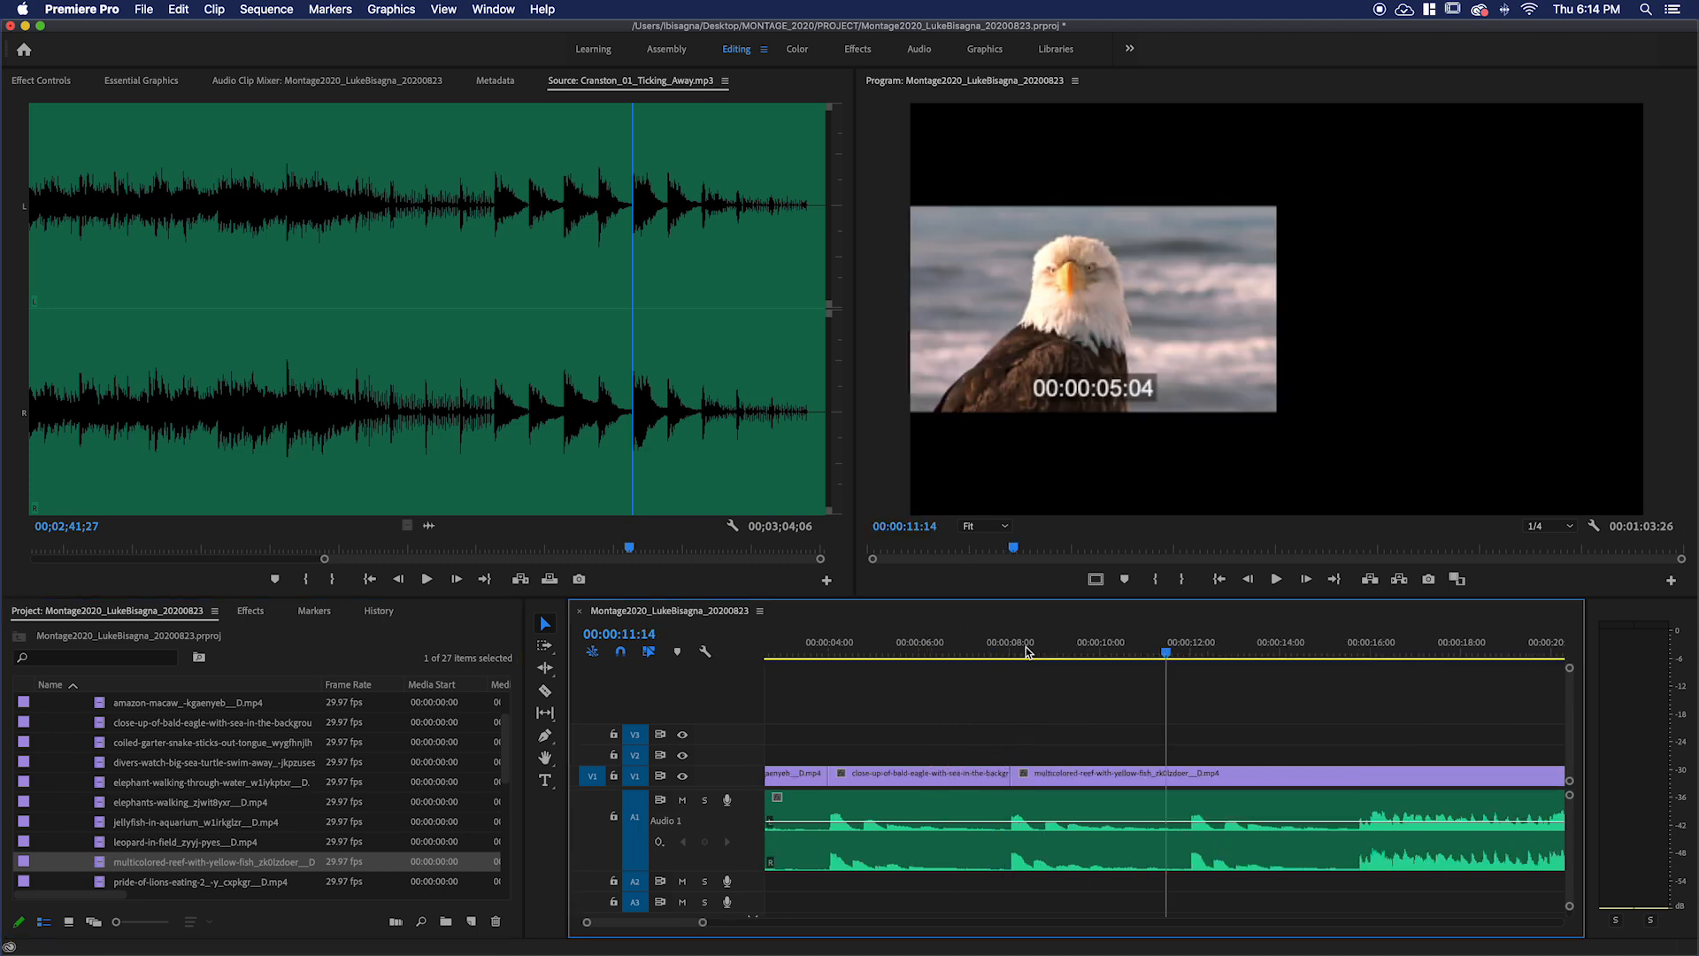
click(1175, 653)
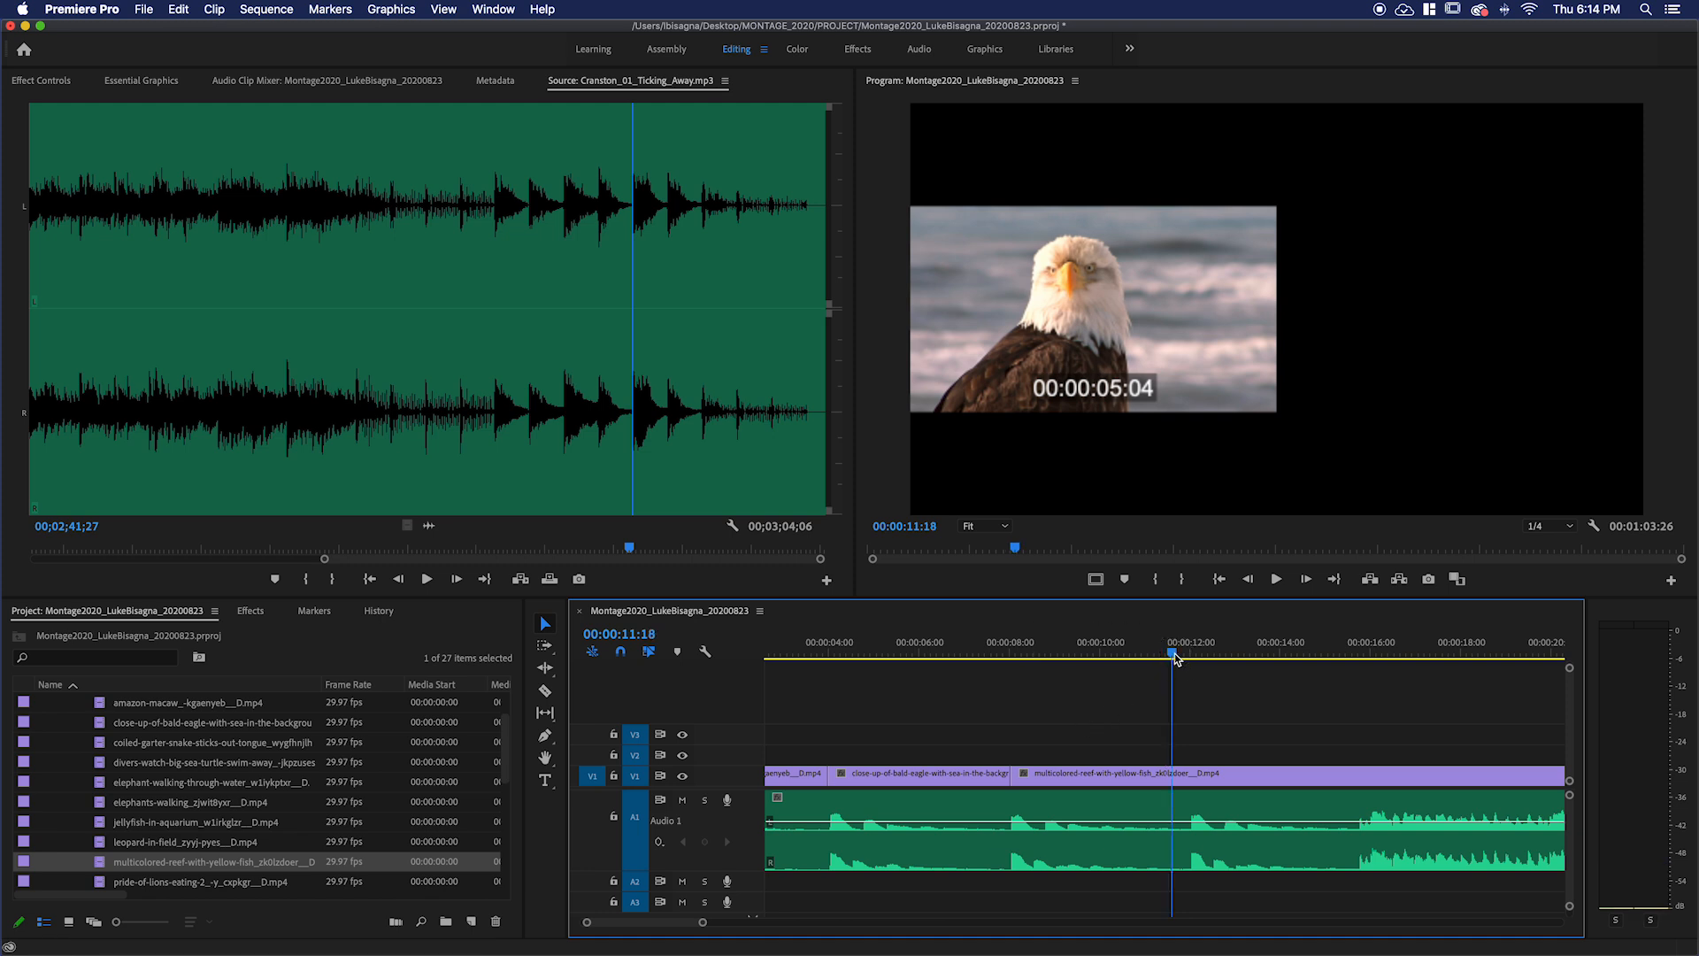
key(space)
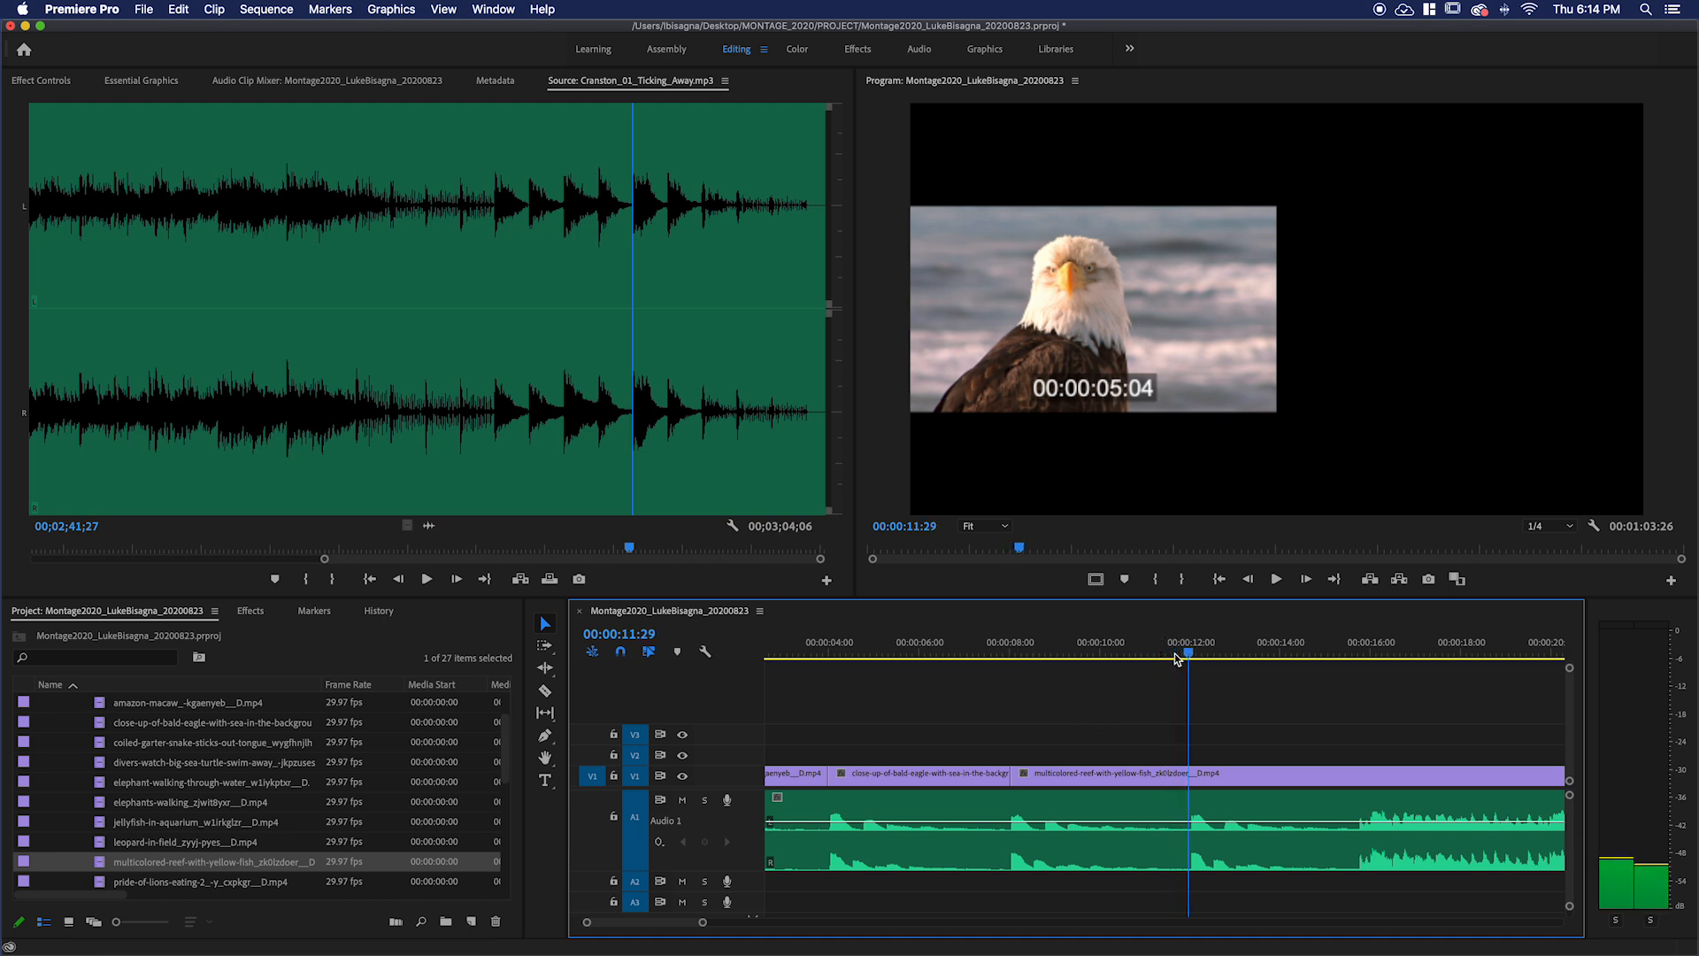
click(1249, 774)
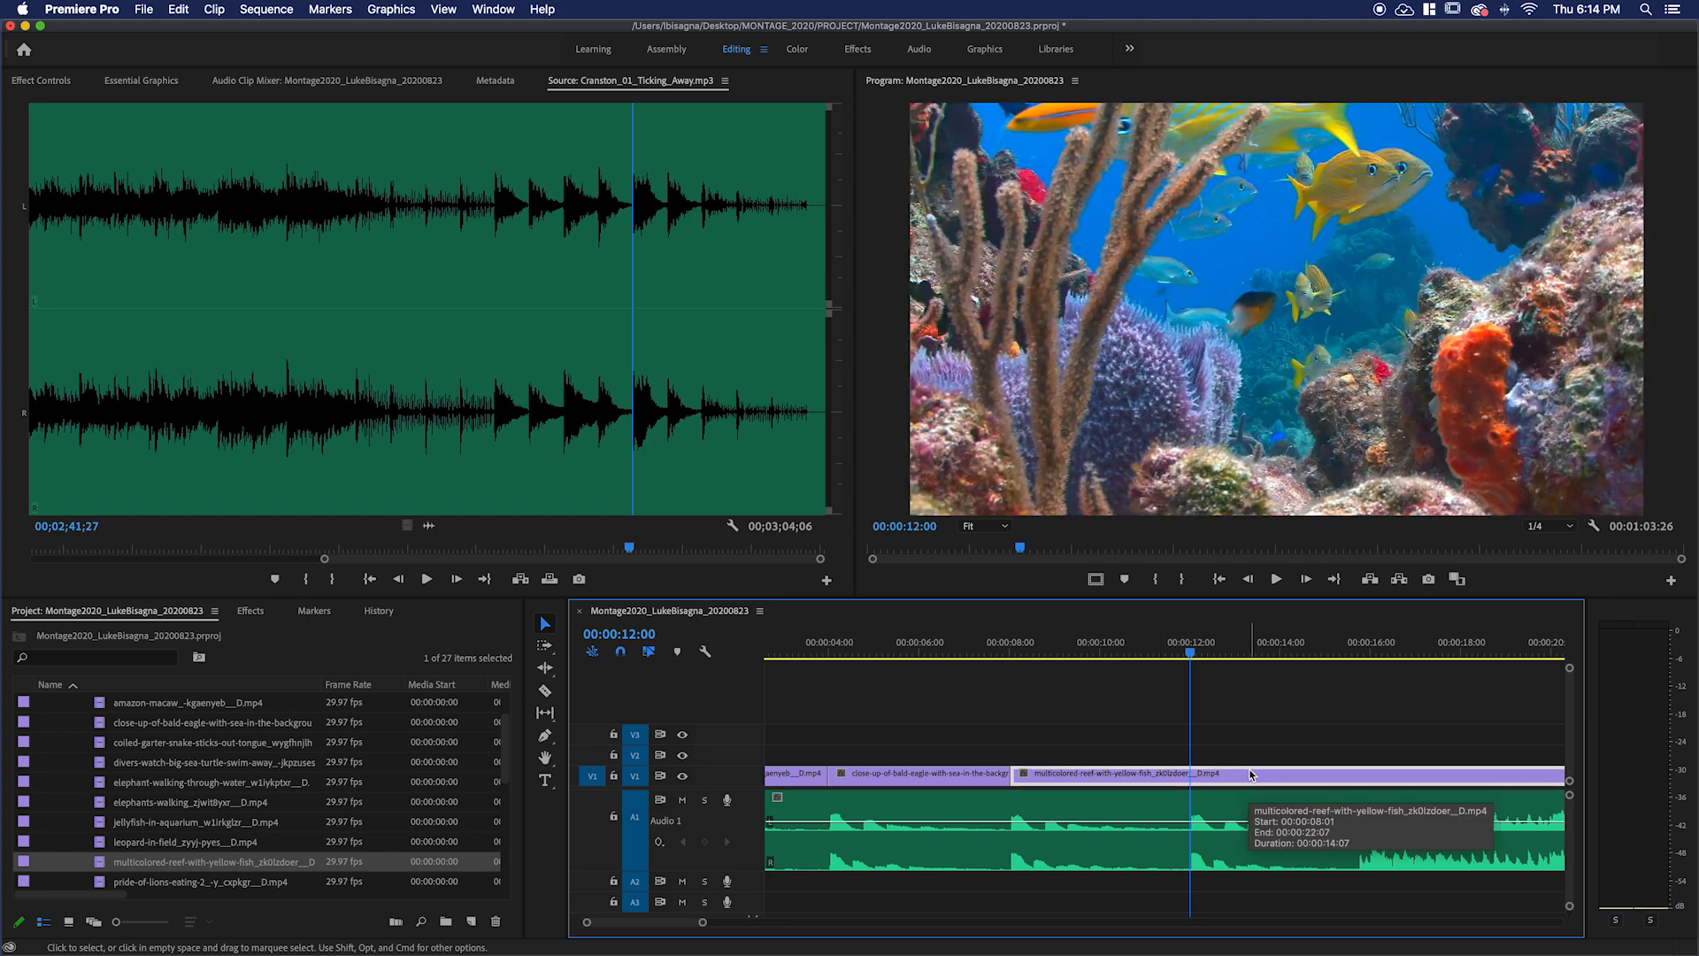
key(super+k)
click(1250, 777)
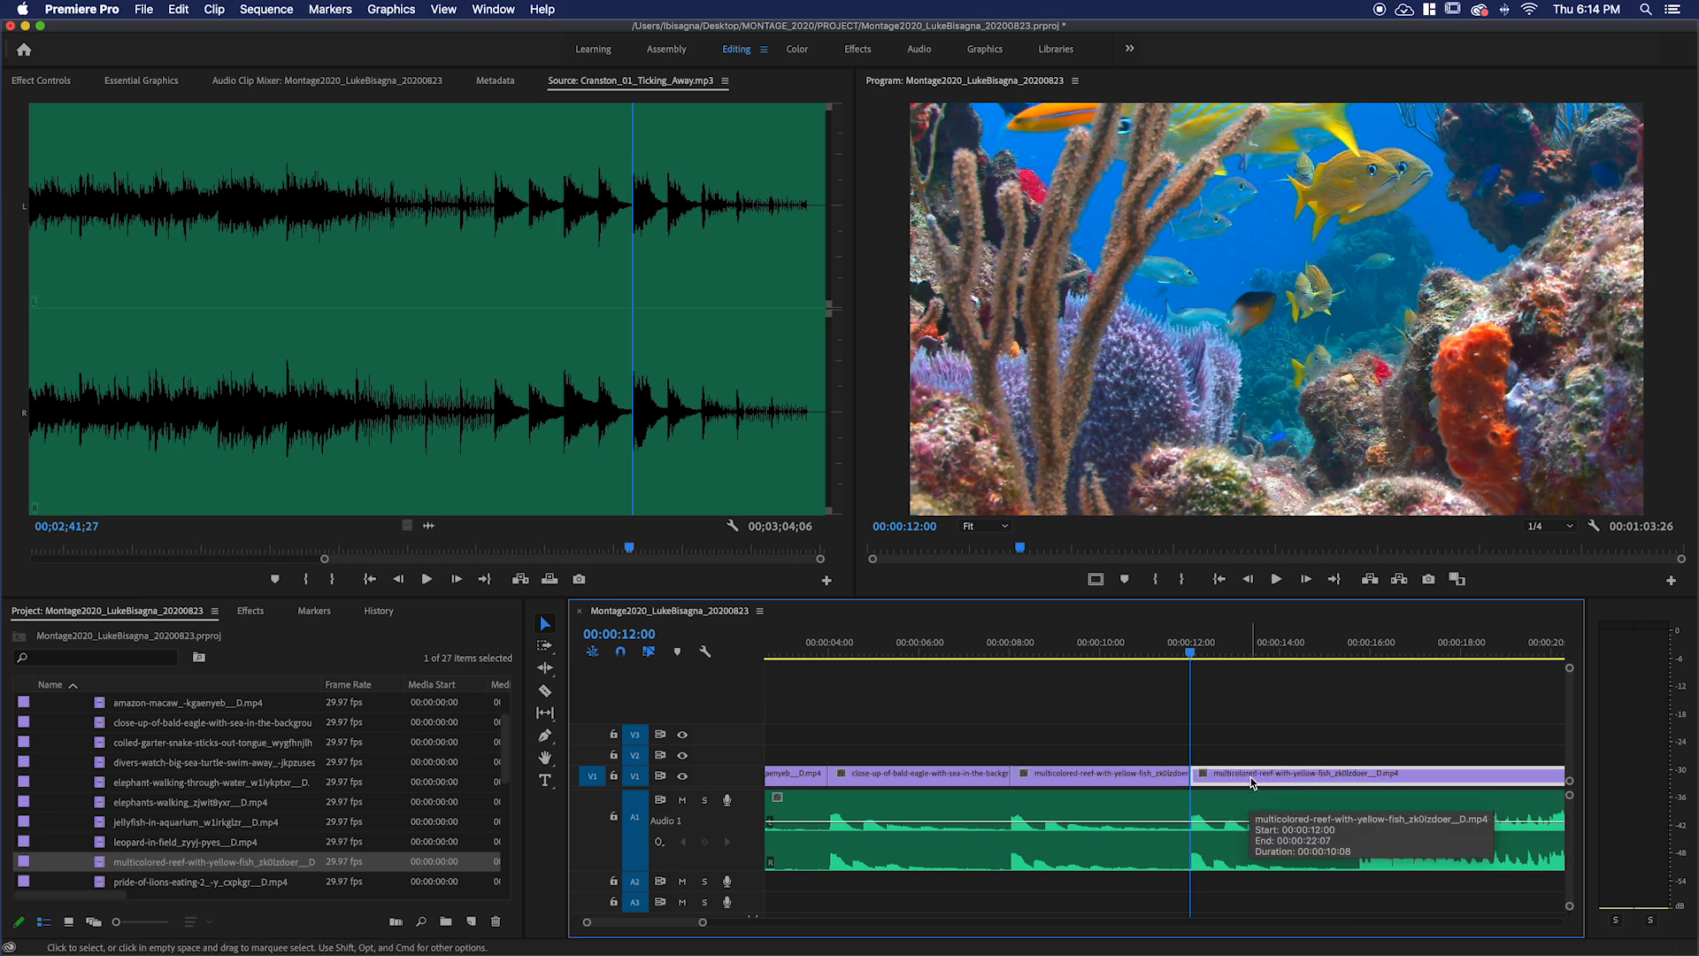
key(Delete)
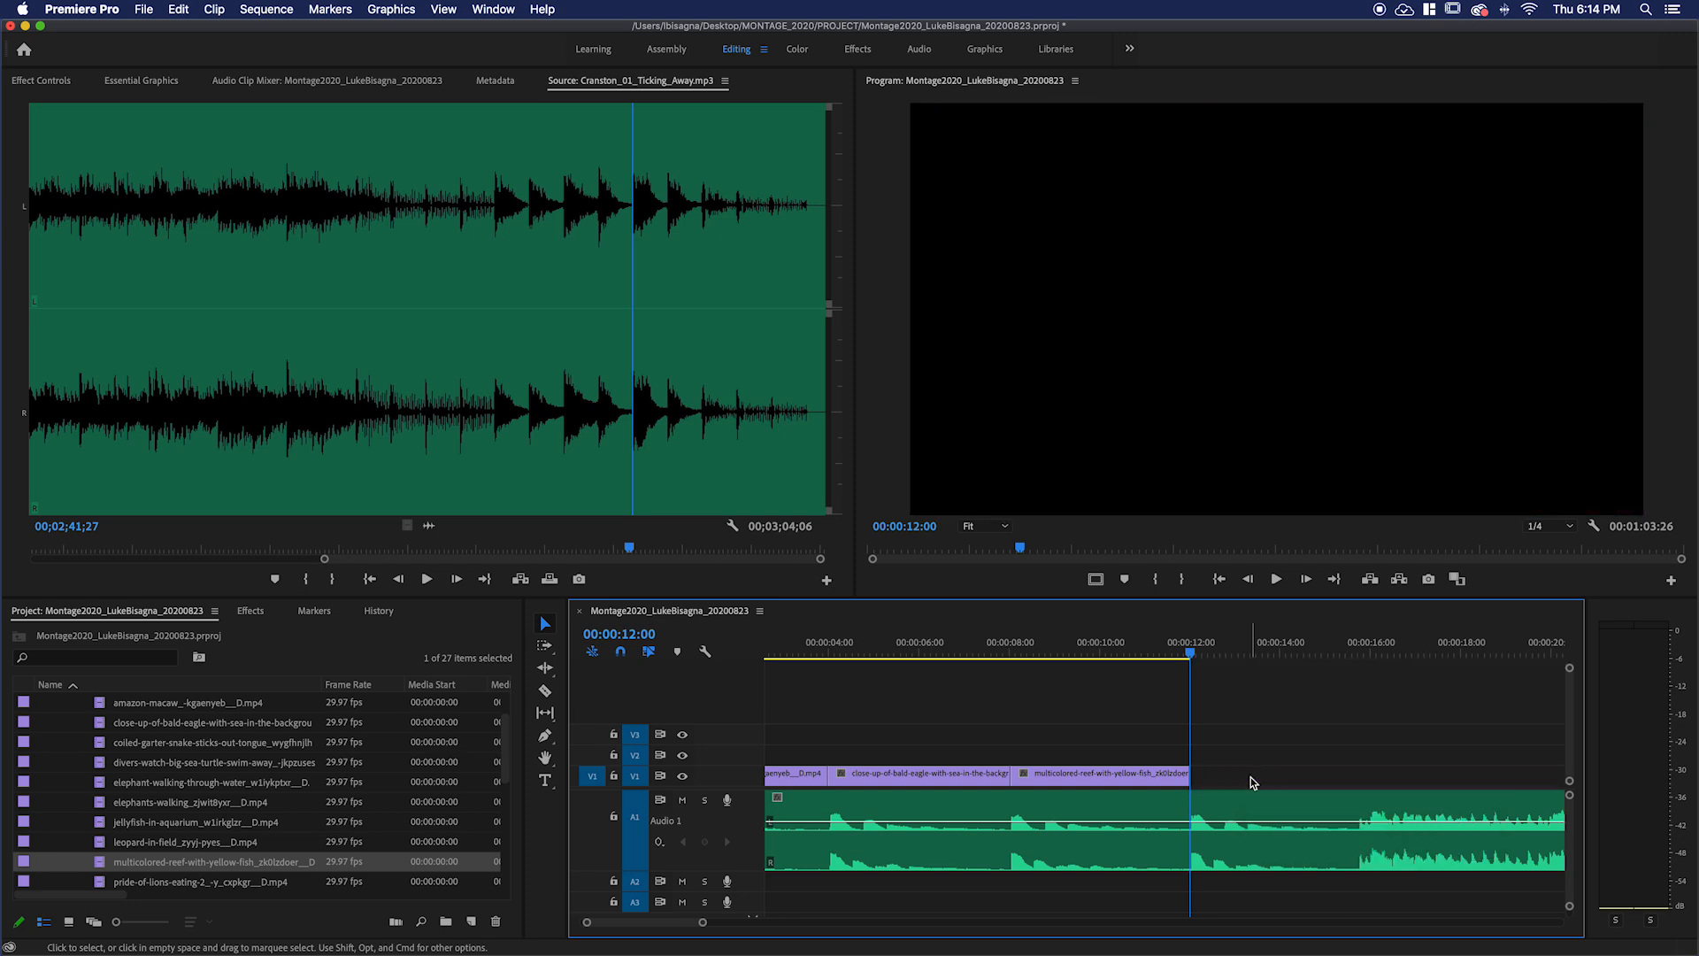
key(backslash)
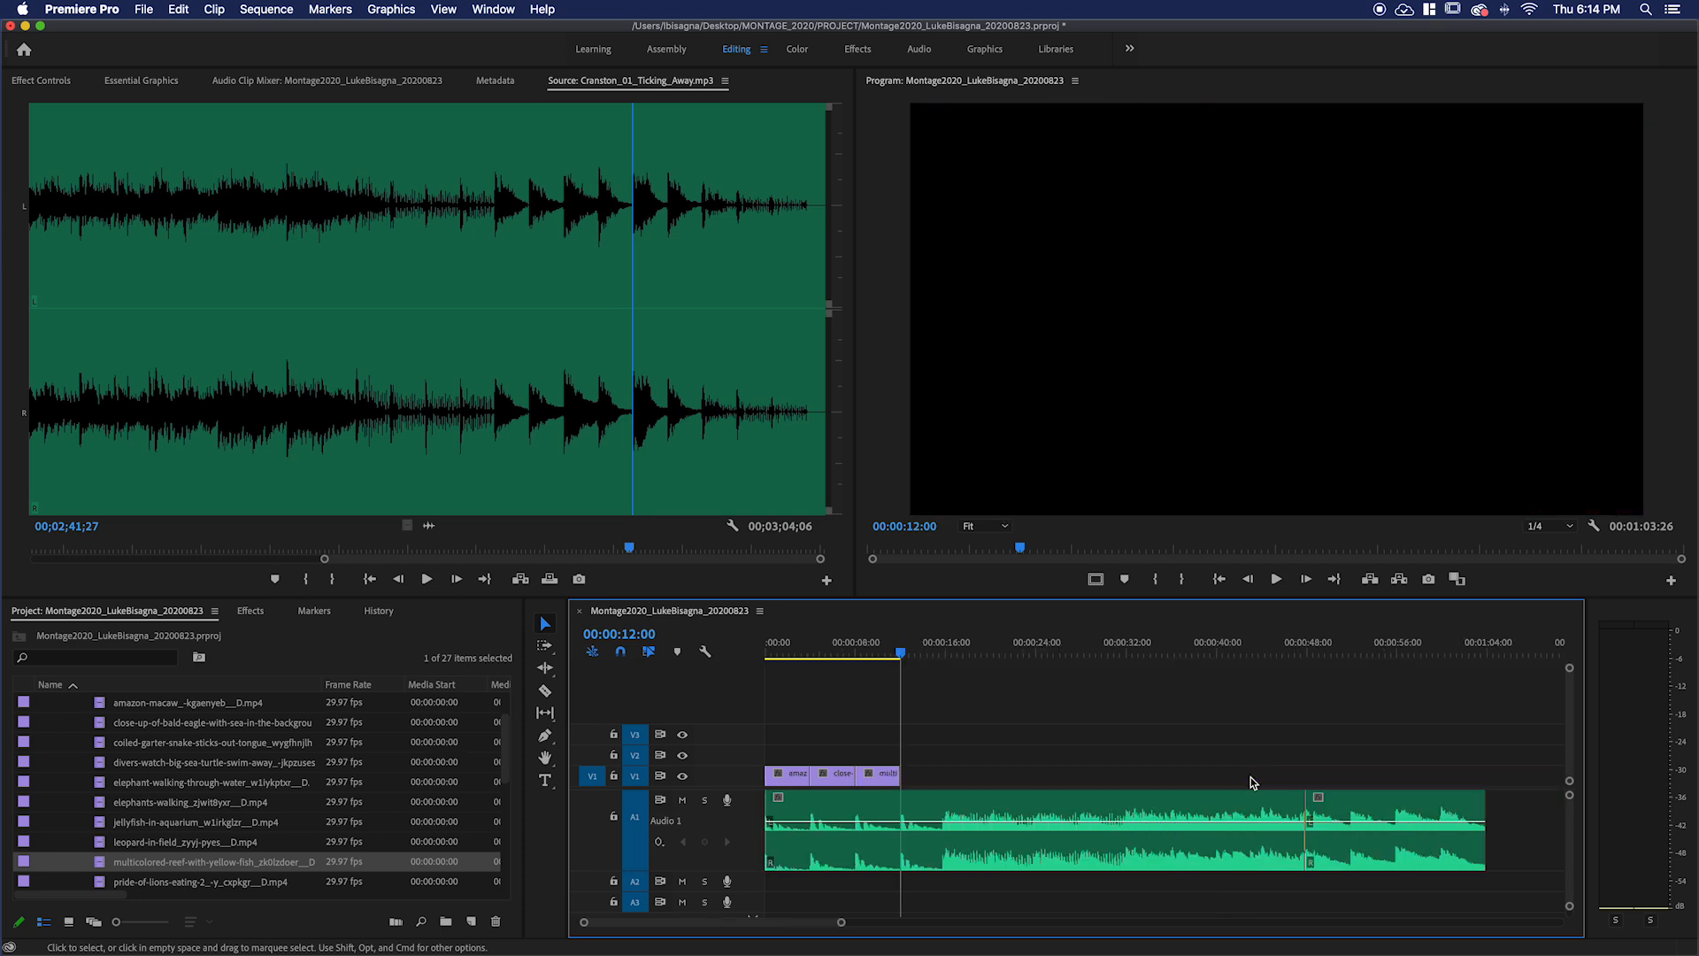